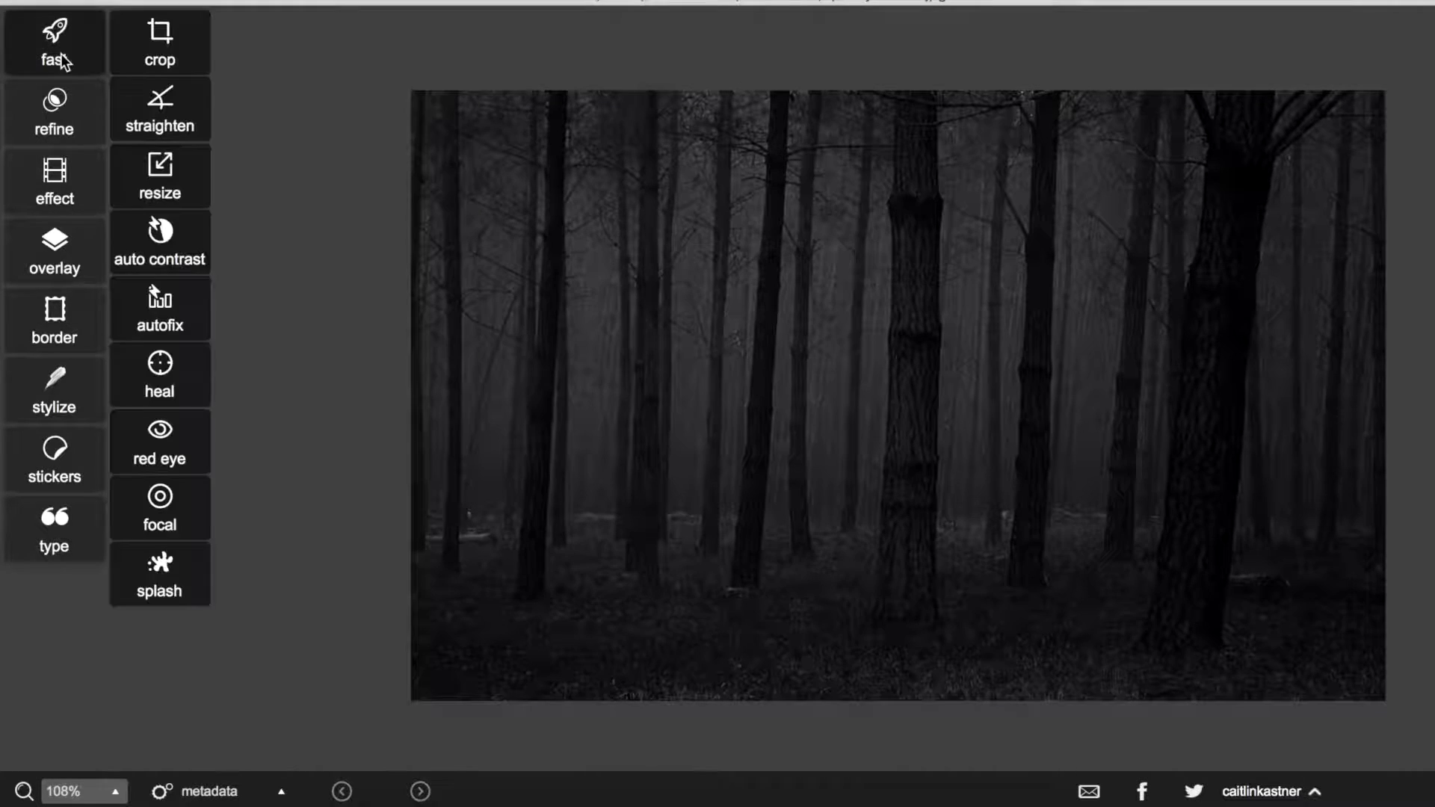
Apply a blur to the dark forest image
click(176, 270)
click(282, 92)
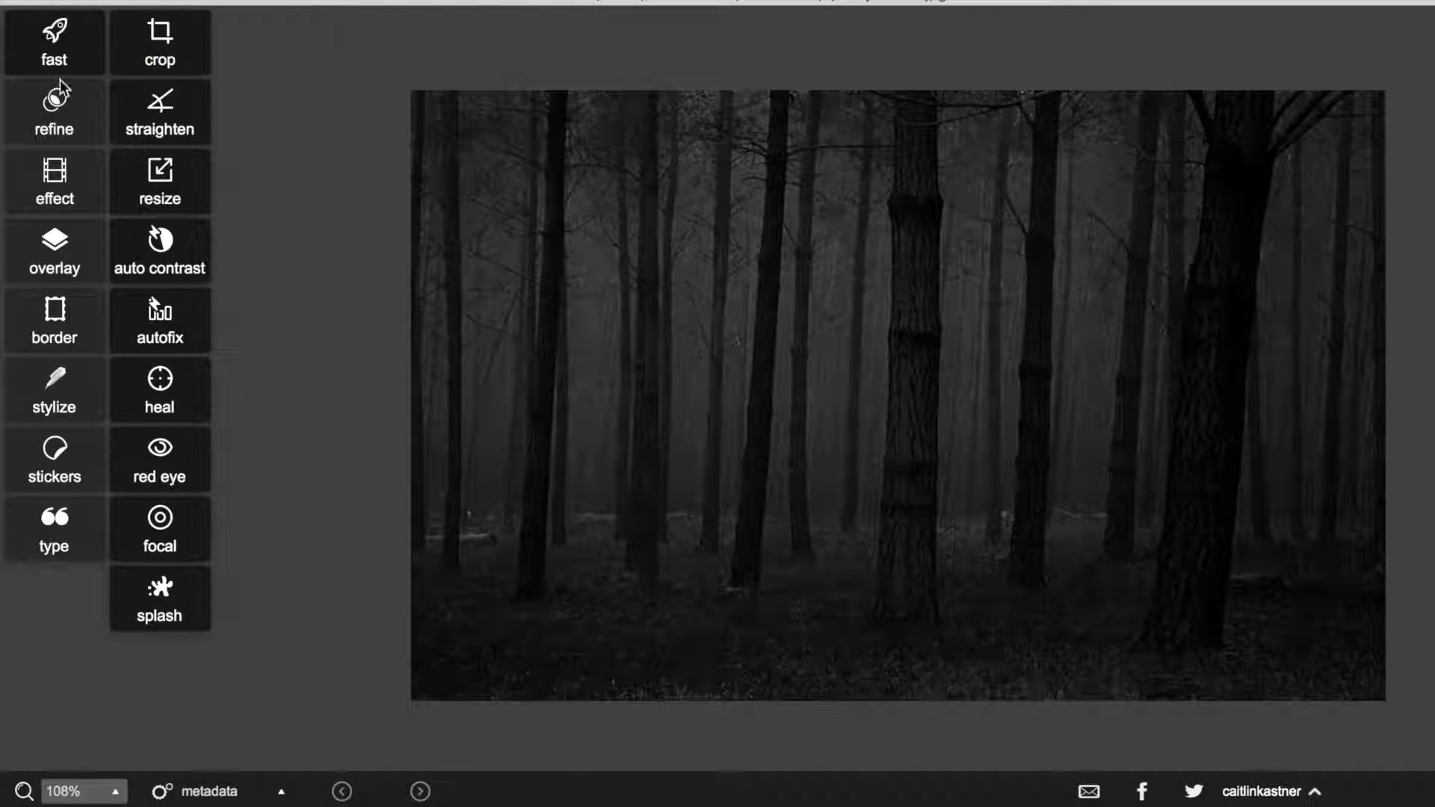
click(160, 183)
drag(138, 119, 208, 124)
click(176, 163)
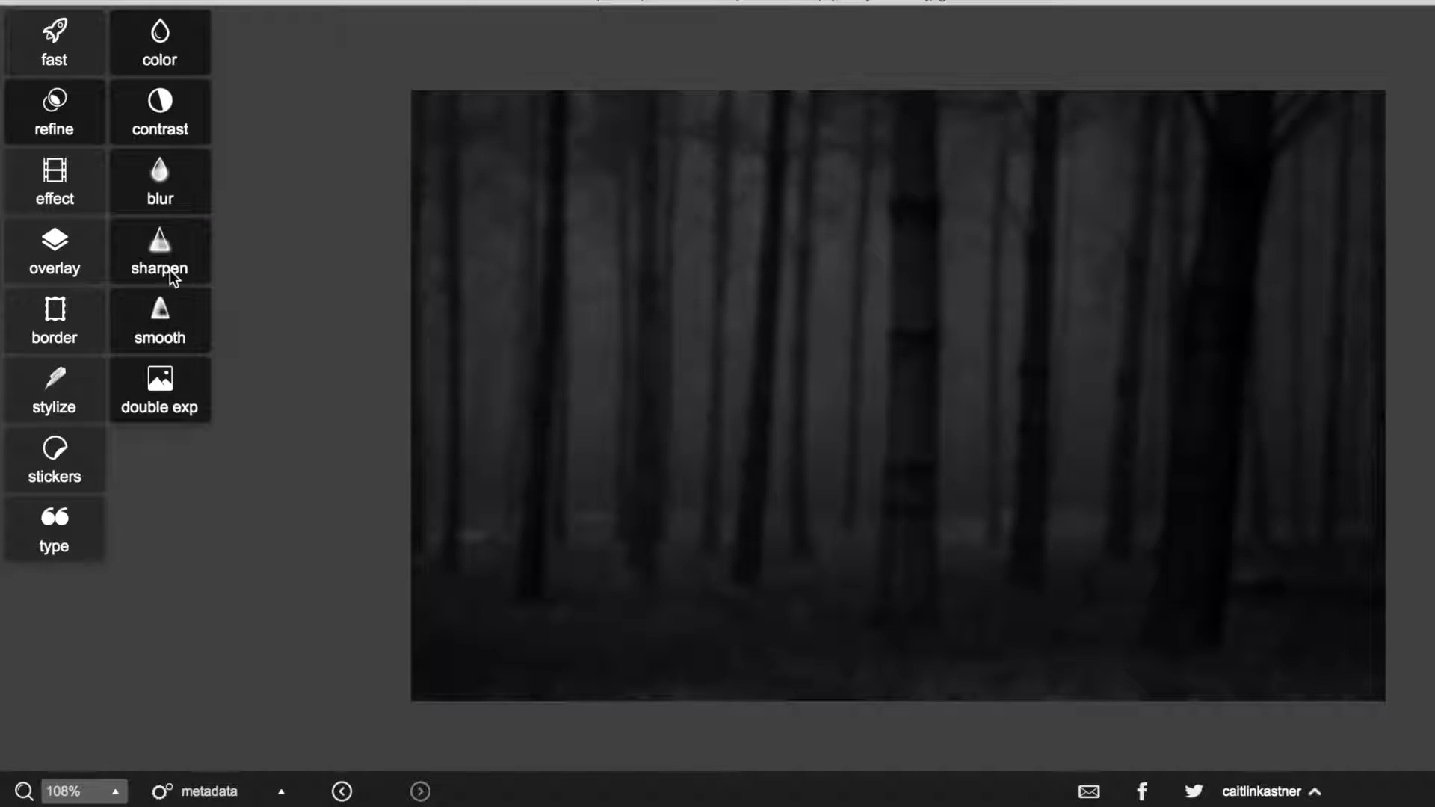
Load freeimage-8318592-web from Documents as a double exposure and enlarge it to the full height of the forest
click(160, 389)
click(223, 124)
click(402, 266)
click(635, 269)
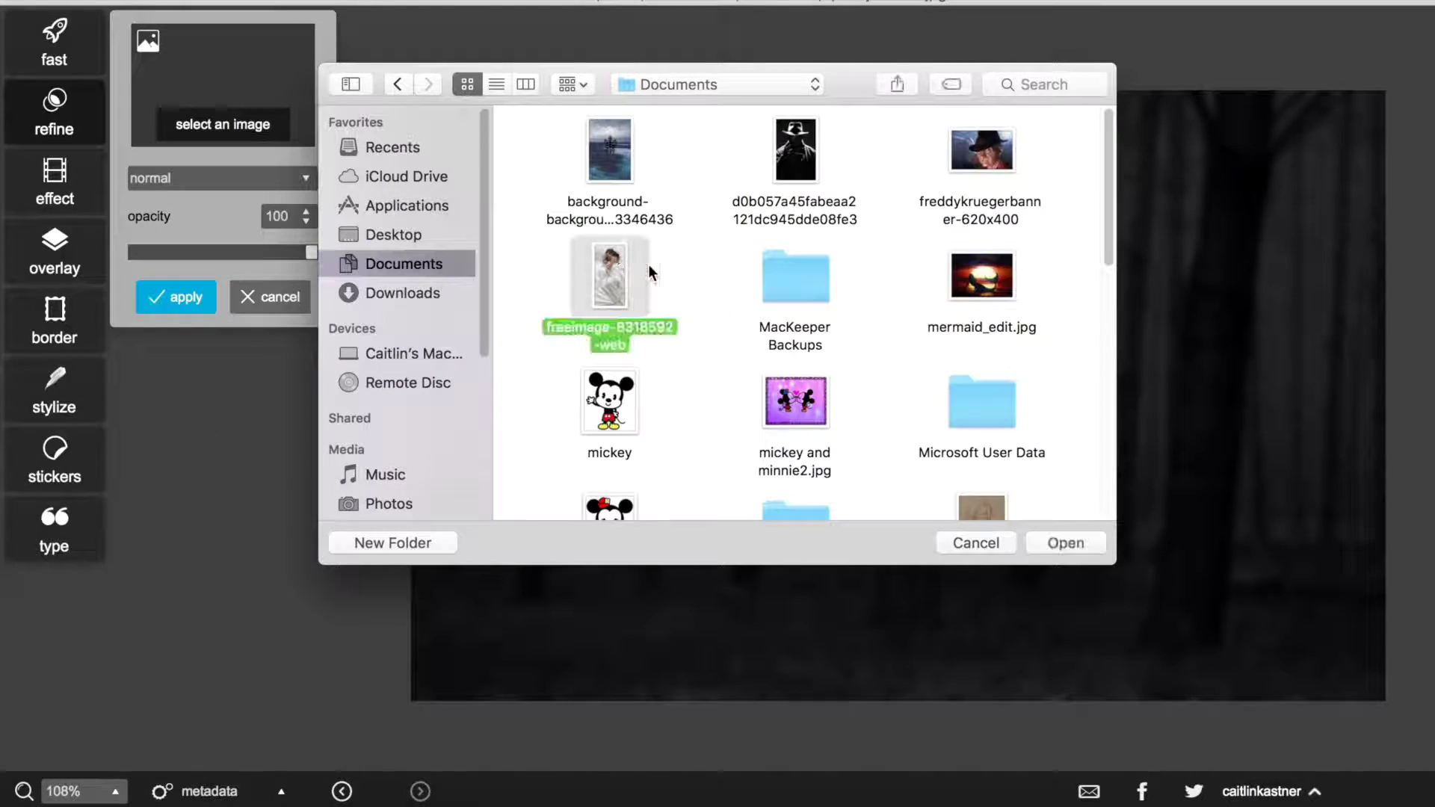
click(1062, 543)
drag(876, 653, 876, 708)
mouse_move(738, 308)
mouse_down()
mouse_move(702, 324)
mouse_move(739, 314)
mouse_up()
Set the sleeping woman overlay's blend mode to softlight and apply it
click(271, 178)
click(271, 178)
key(Down)
key(Down)
key(Down)
key(Down)
key(Down)
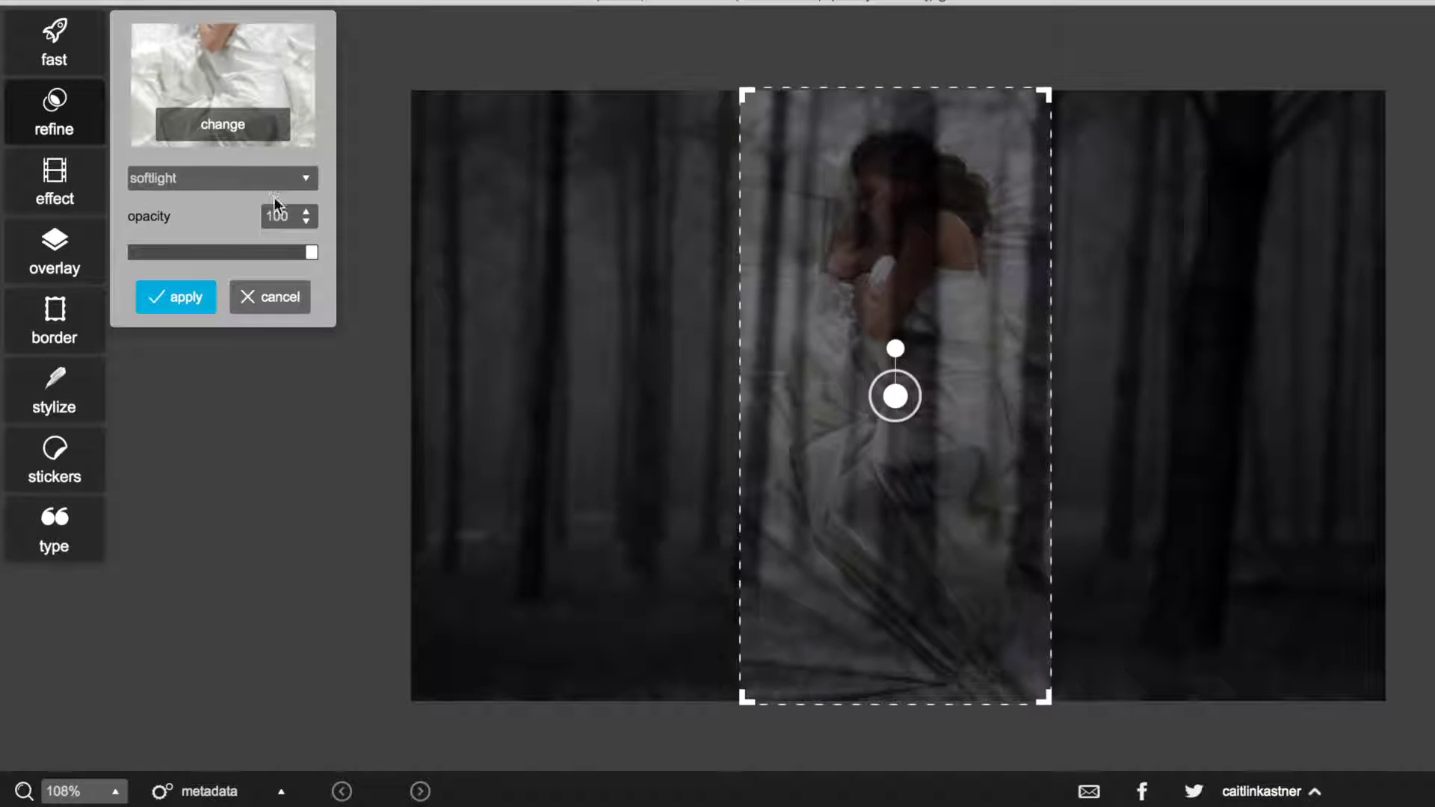
click(191, 298)
Load d0b057a45fabeaa2121dc945dde08fe3 from Documents as another double exposure and dismiss the disk space warning
click(160, 390)
click(217, 126)
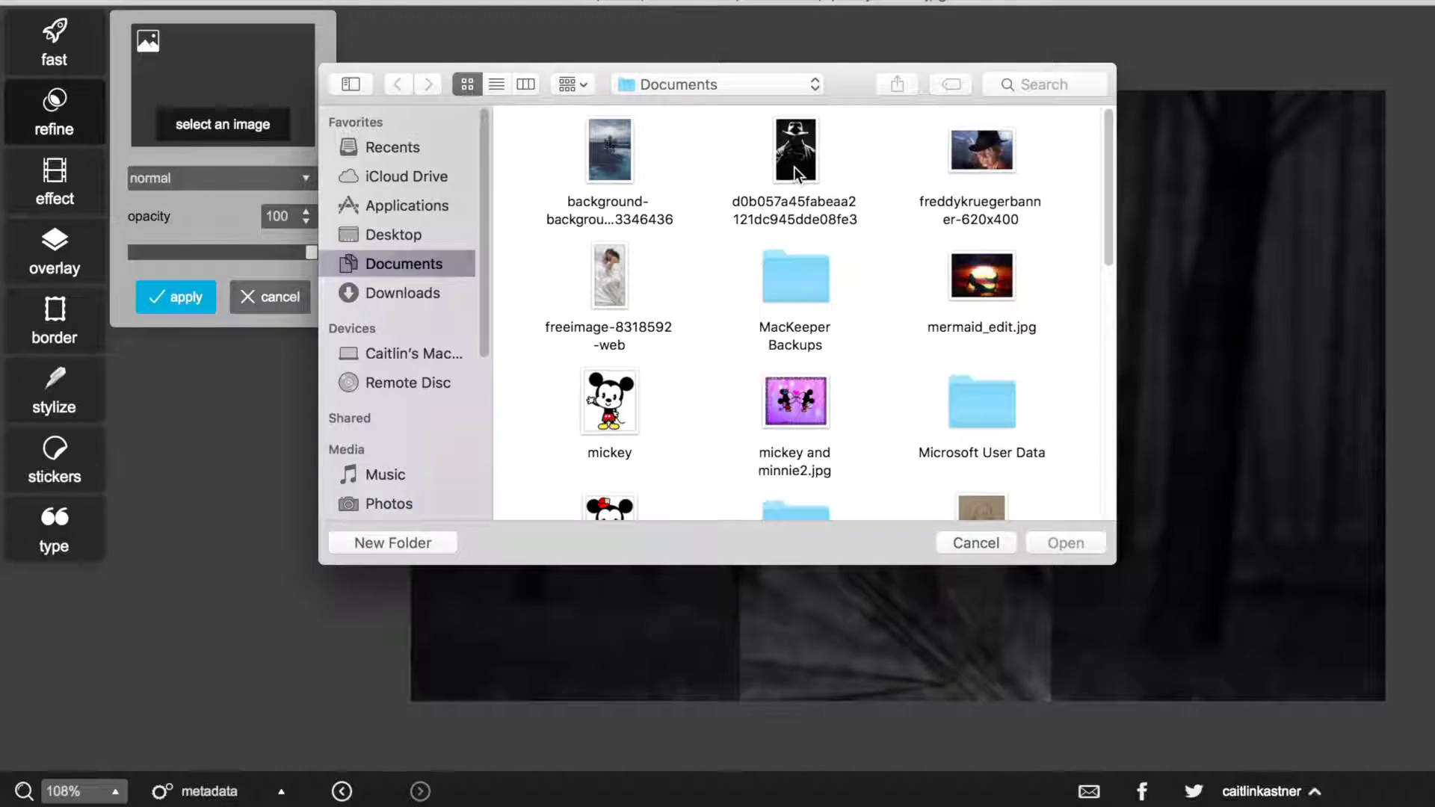
scroll(729, 256, down, 5)
scroll(727, 248, down, 3)
scroll(727, 248, up, 10)
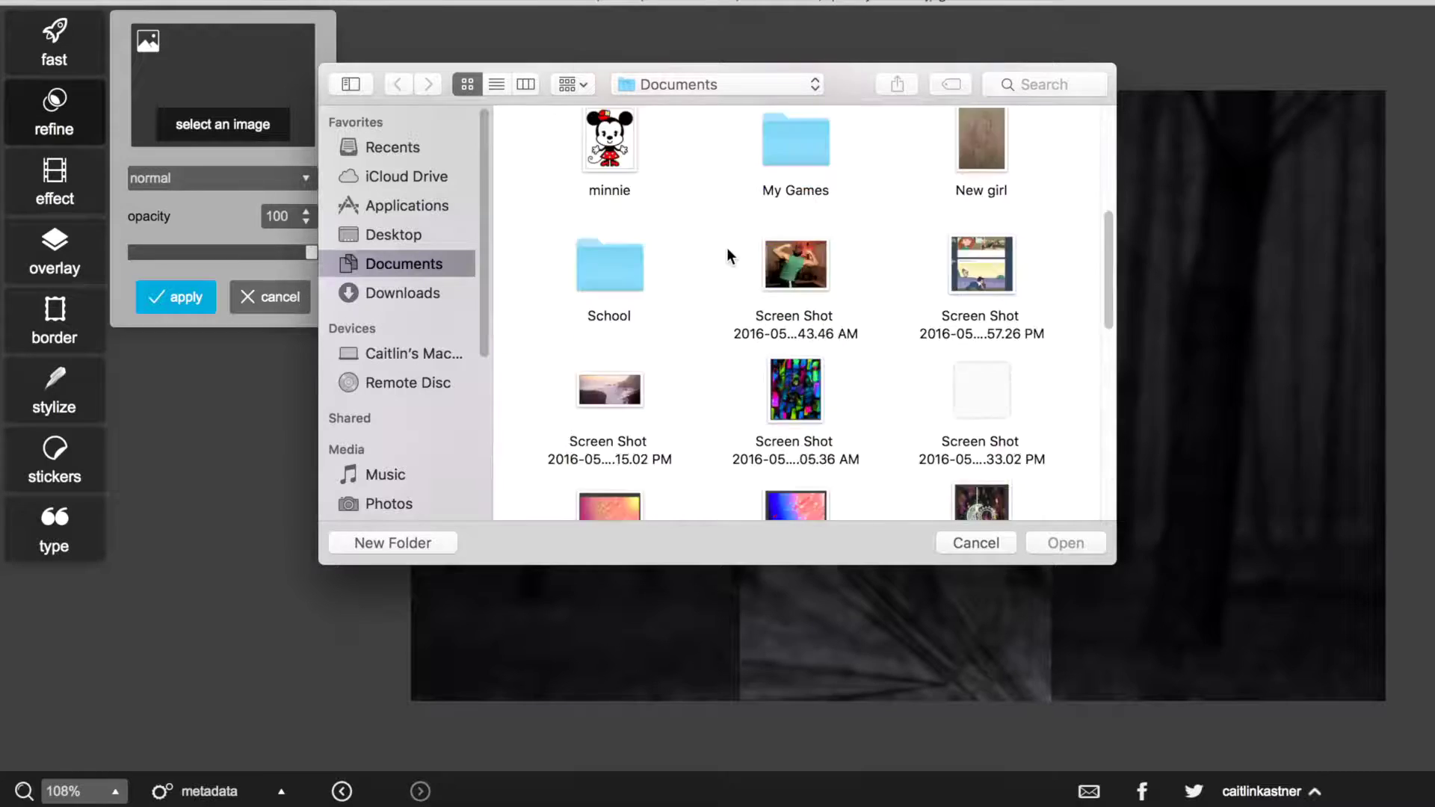
click(796, 153)
click(1081, 542)
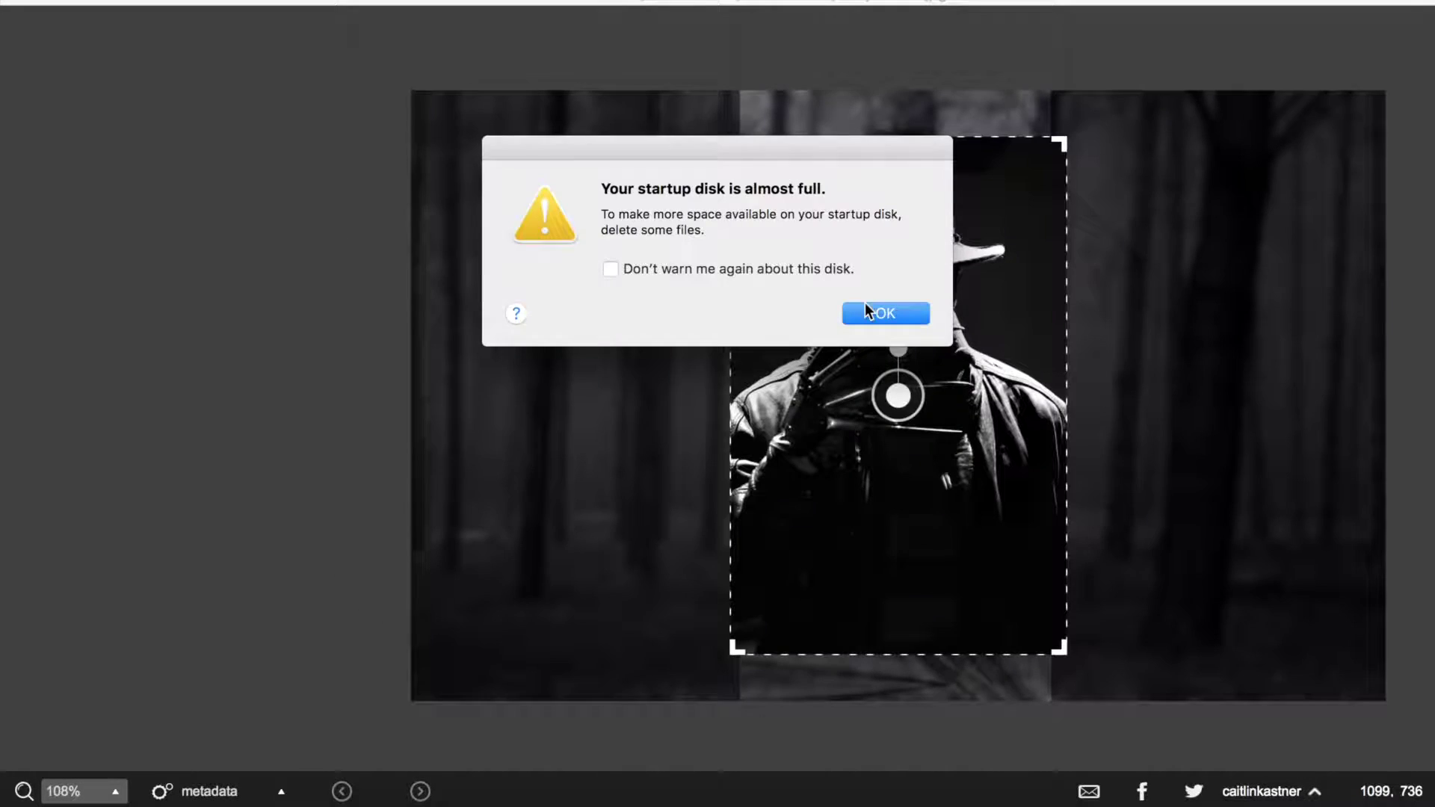
click(867, 309)
Enlarge the overlay of the man in the hat beyond the forest's height and centre it
drag(734, 644, 350, 763)
drag(565, 508, 439, 511)
drag(750, 523, 893, 472)
Try blend modes up to exclusion on the overlay of the man in the hat
scroll(185, 185, down, 1)
key(Down)
key(Down)
key(Down)
key(Down)
key(Down)
key(Down)
key(Down)
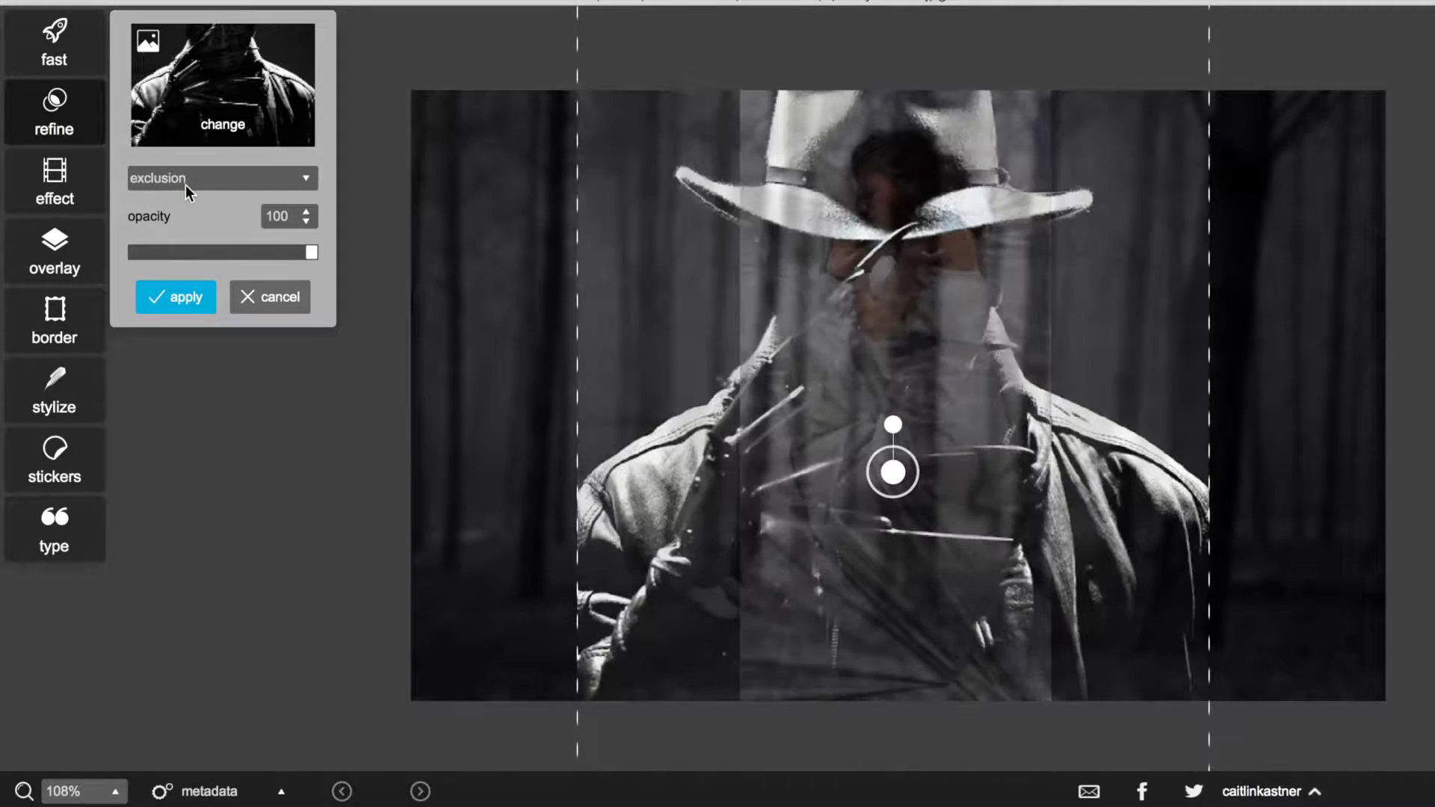
Discard the pending overlay of the man in the hat and undo the applied sleeping woman overlay
click(257, 305)
click(341, 792)
Add d0b057a45fabeaa2121dc945dde08fe3 as a double exposure, enlarge and centre it, and apply it in normal mode at opacity 100
click(160, 392)
click(222, 124)
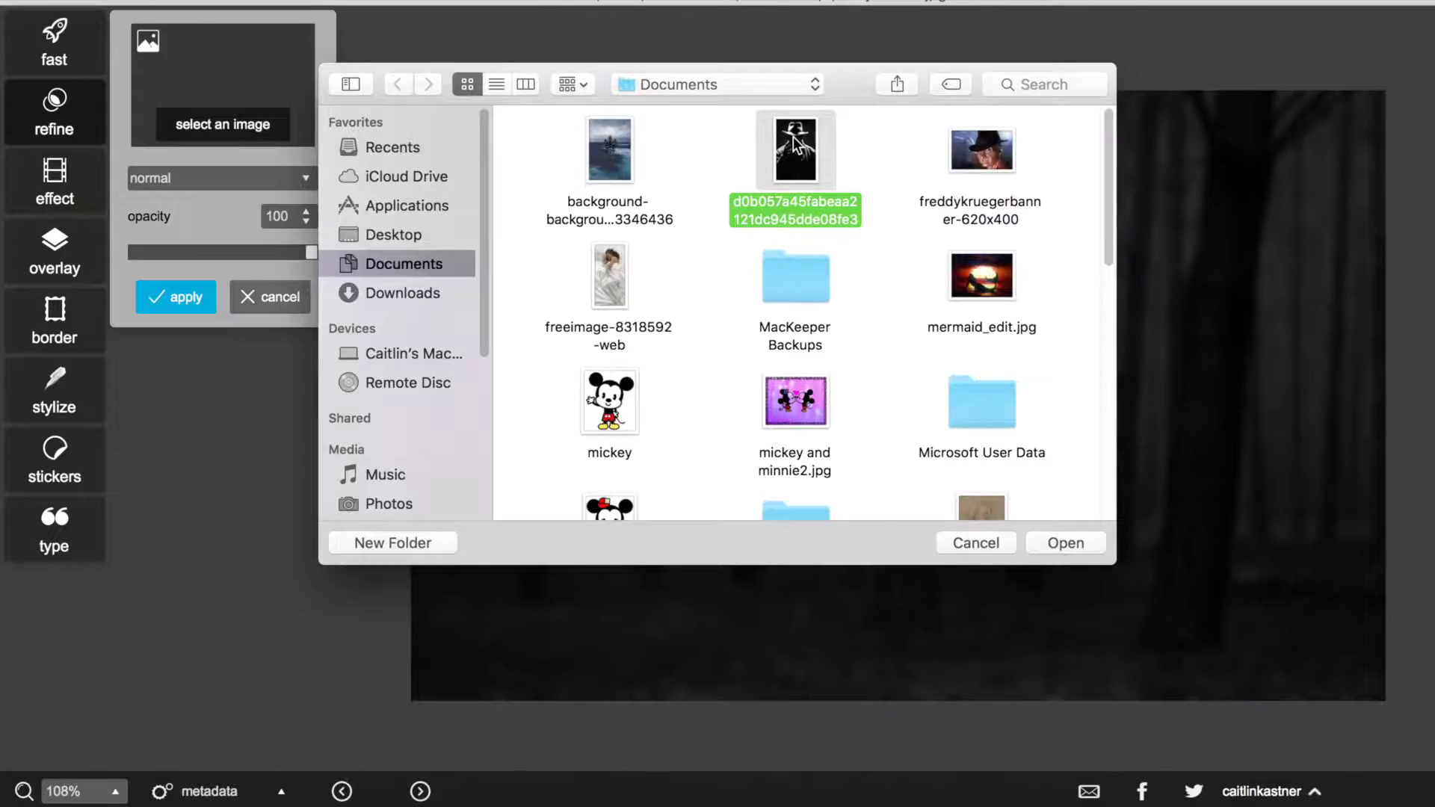
double_click(797, 146)
drag(735, 653, 489, 792)
drag(777, 592, 891, 492)
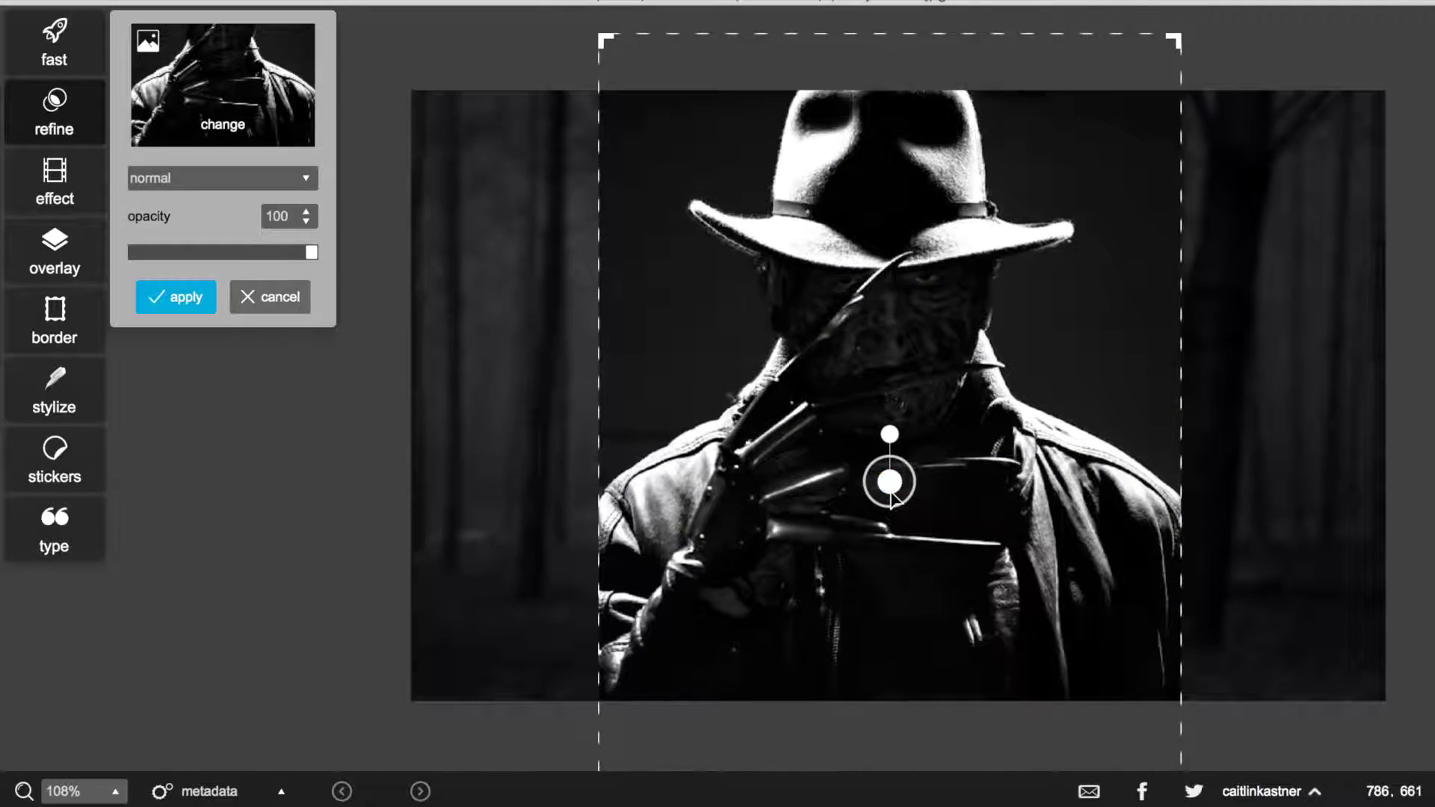
click(190, 297)
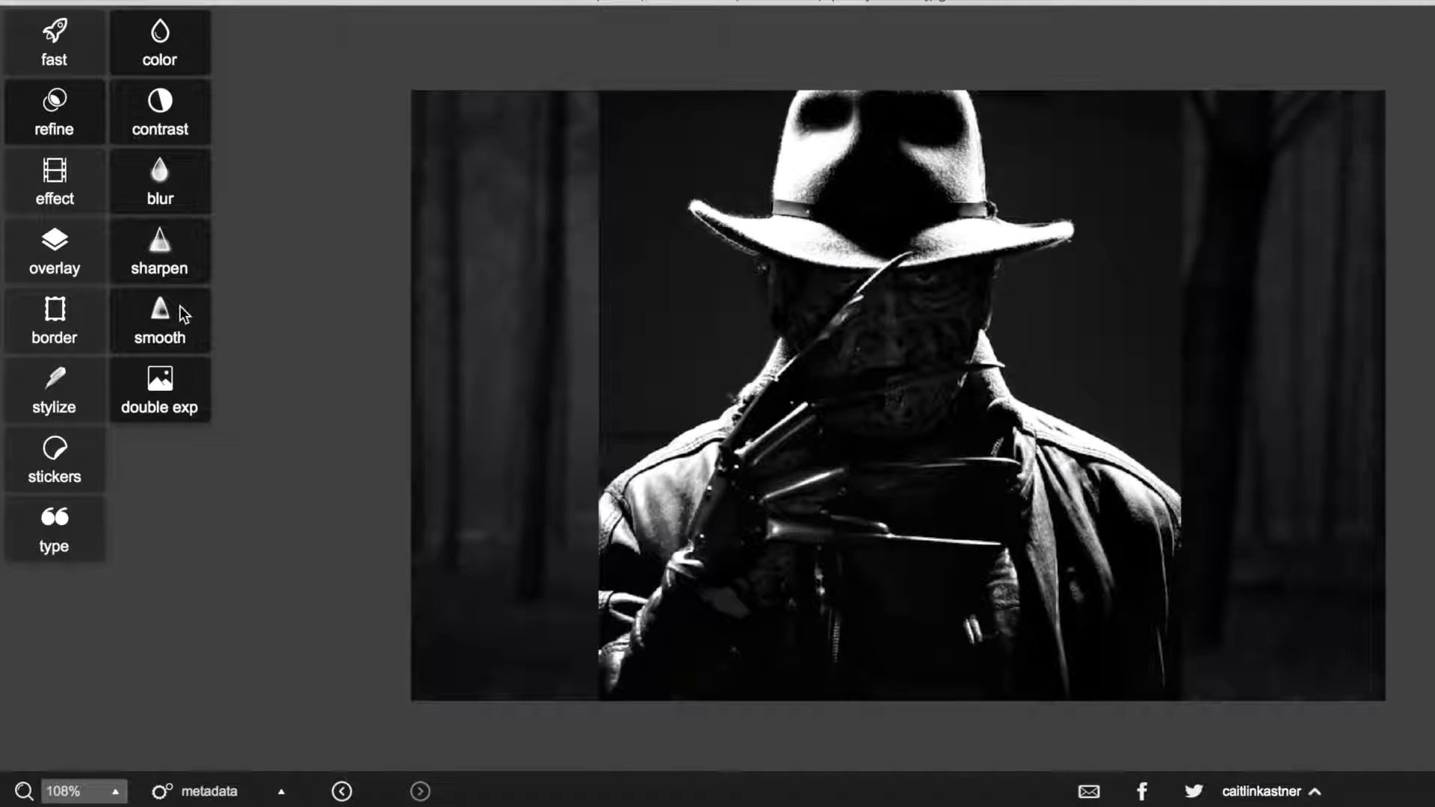
Load freeimage-8318592-web as a double exposure and enlarge it centred over the man in the hat
click(176, 385)
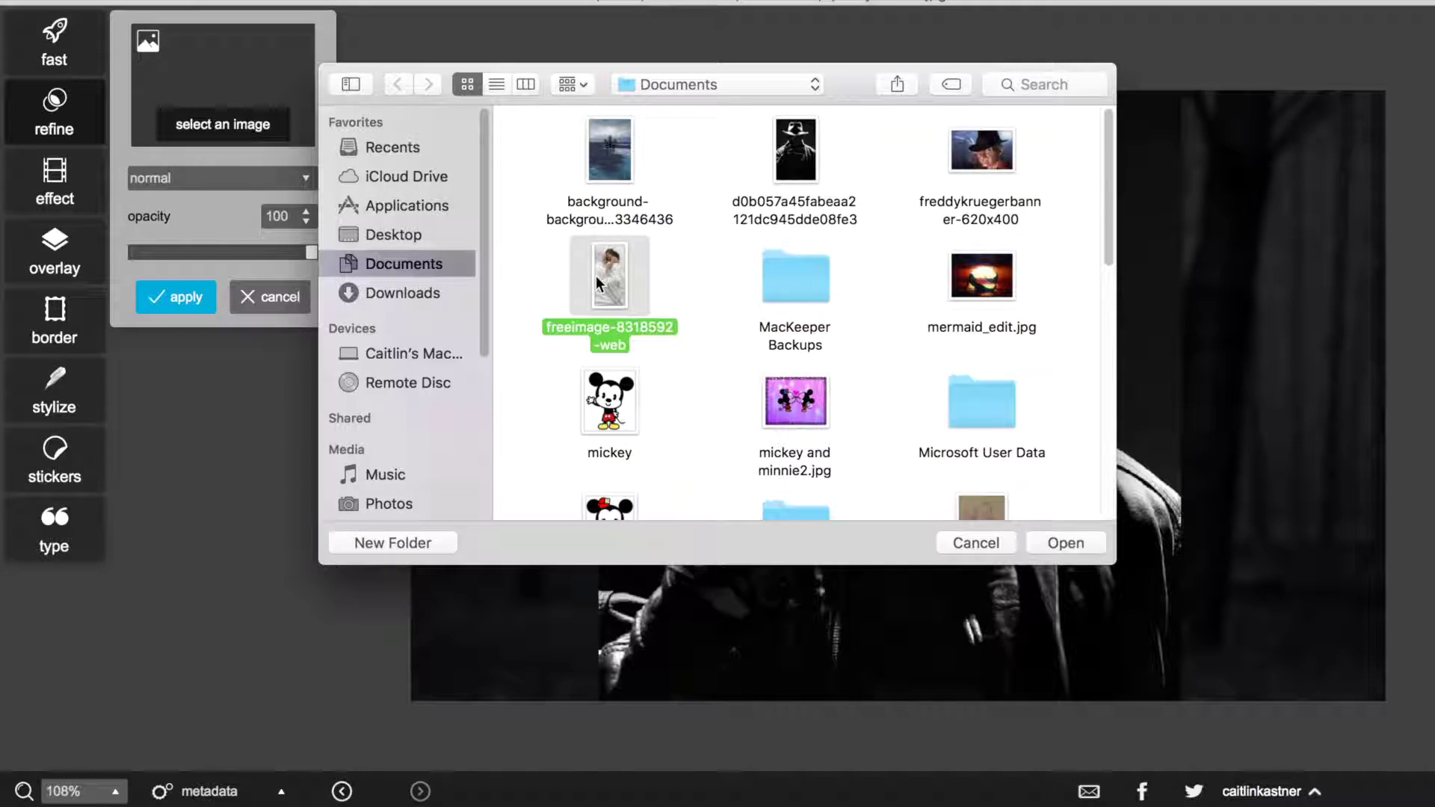
double_click(596, 277)
drag(834, 531, 887, 432)
drag(887, 142, 888, 74)
drag(727, 285, 700, 286)
drag(879, 392, 897, 414)
Try blend modes such as softlight on the woman overlay, discard it, and undo the applied man in the hat
click(249, 180)
click(249, 179)
key(Down)
key(Down)
key(Down)
key(Down)
key(Down)
key(Down)
key(Down)
key(Down)
key(Down)
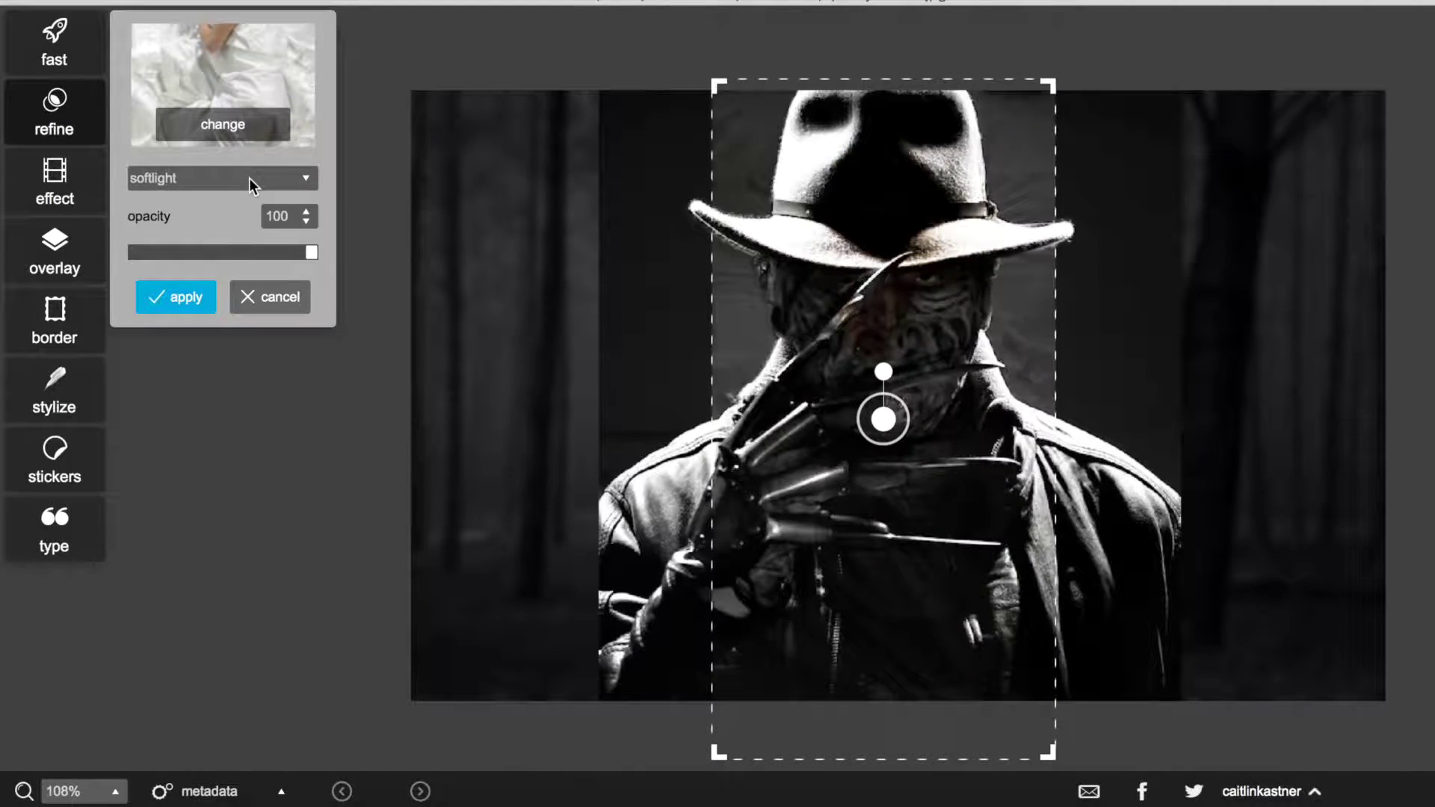
key(Down)
key(Down)
key(Down)
key(Up)
key(Up)
key(Up)
key(Up)
key(Up)
key(Up)
key(Up)
key(Up)
key(Up)
key(Up)
key(Up)
key(Up)
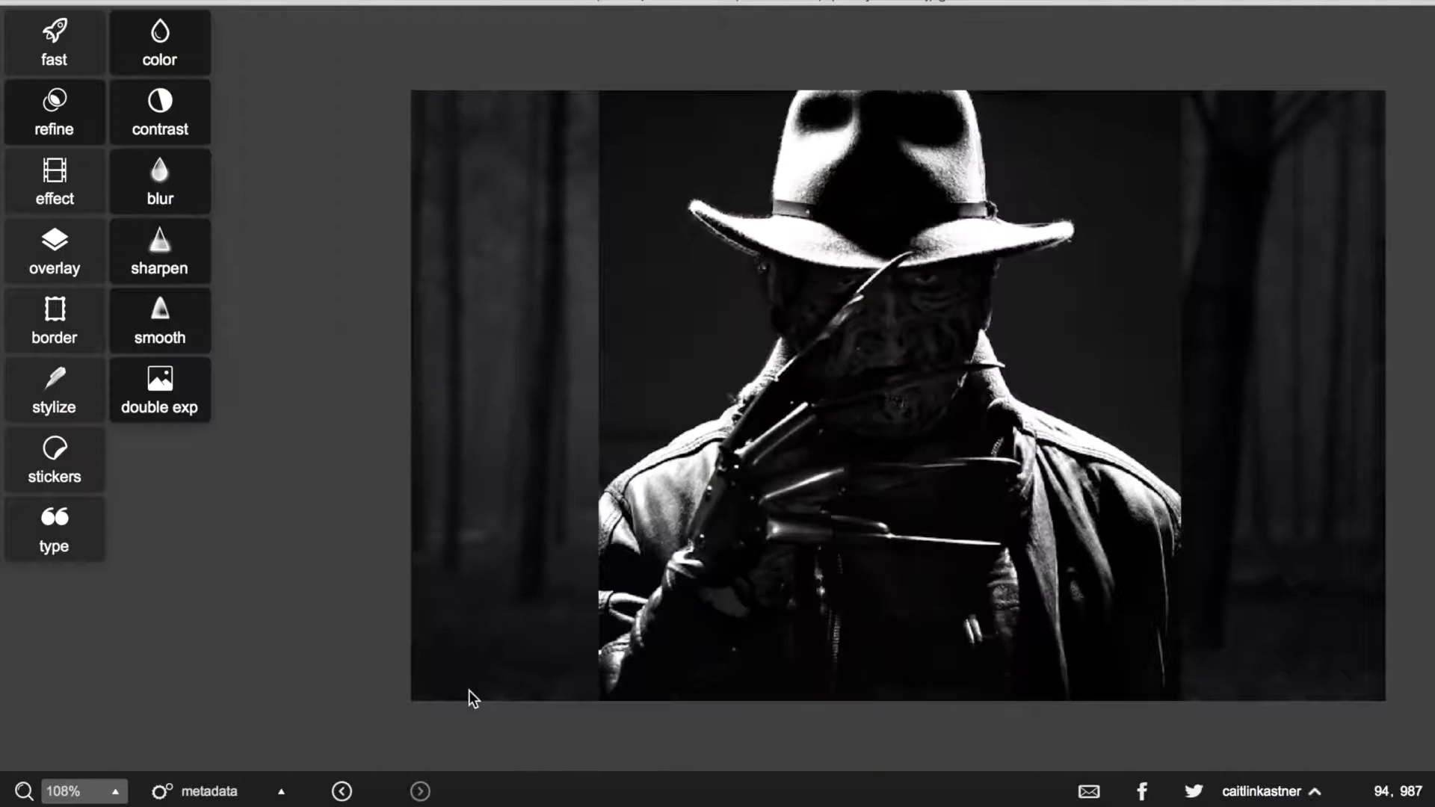
key(ctrl+z)
Add freeimage-8318592-web as an enlarged double exposure in the middle of the forest and apply it in normal mode
click(174, 371)
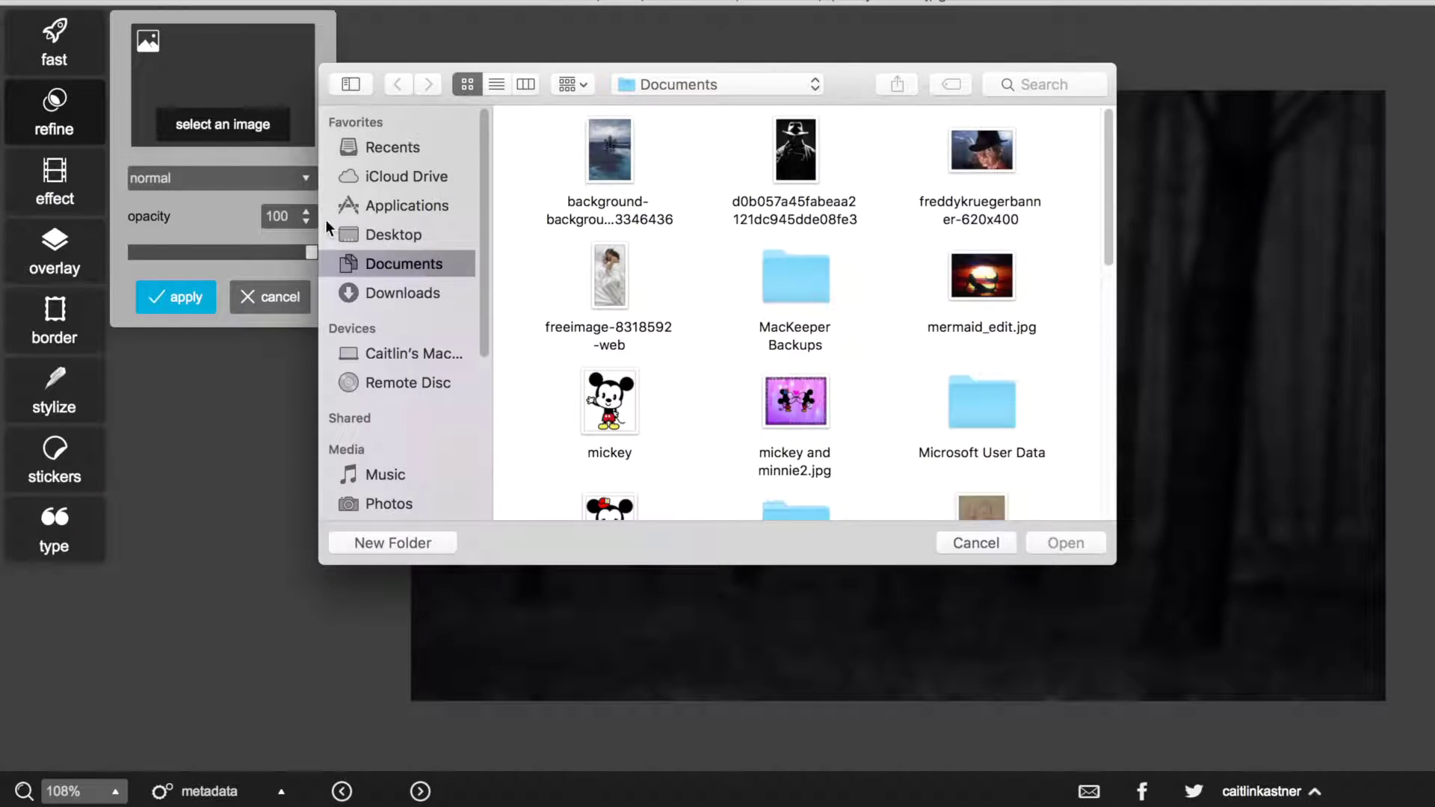
double_click(617, 281)
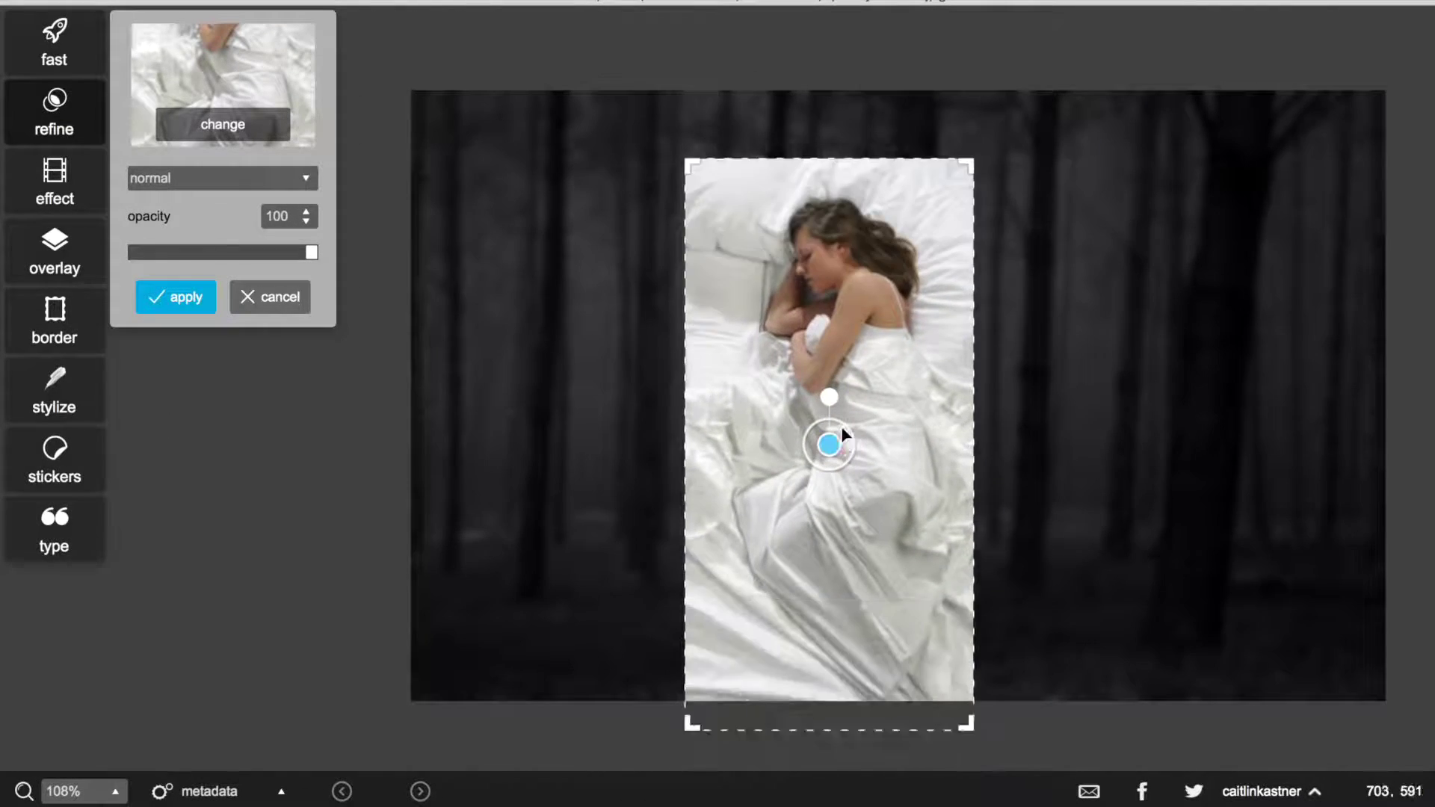
click(203, 298)
Load d0b057a45fabeaa2121dc945dde08fe3 enlarged over the woman as a double exposure and try the lighten blend mode
click(157, 385)
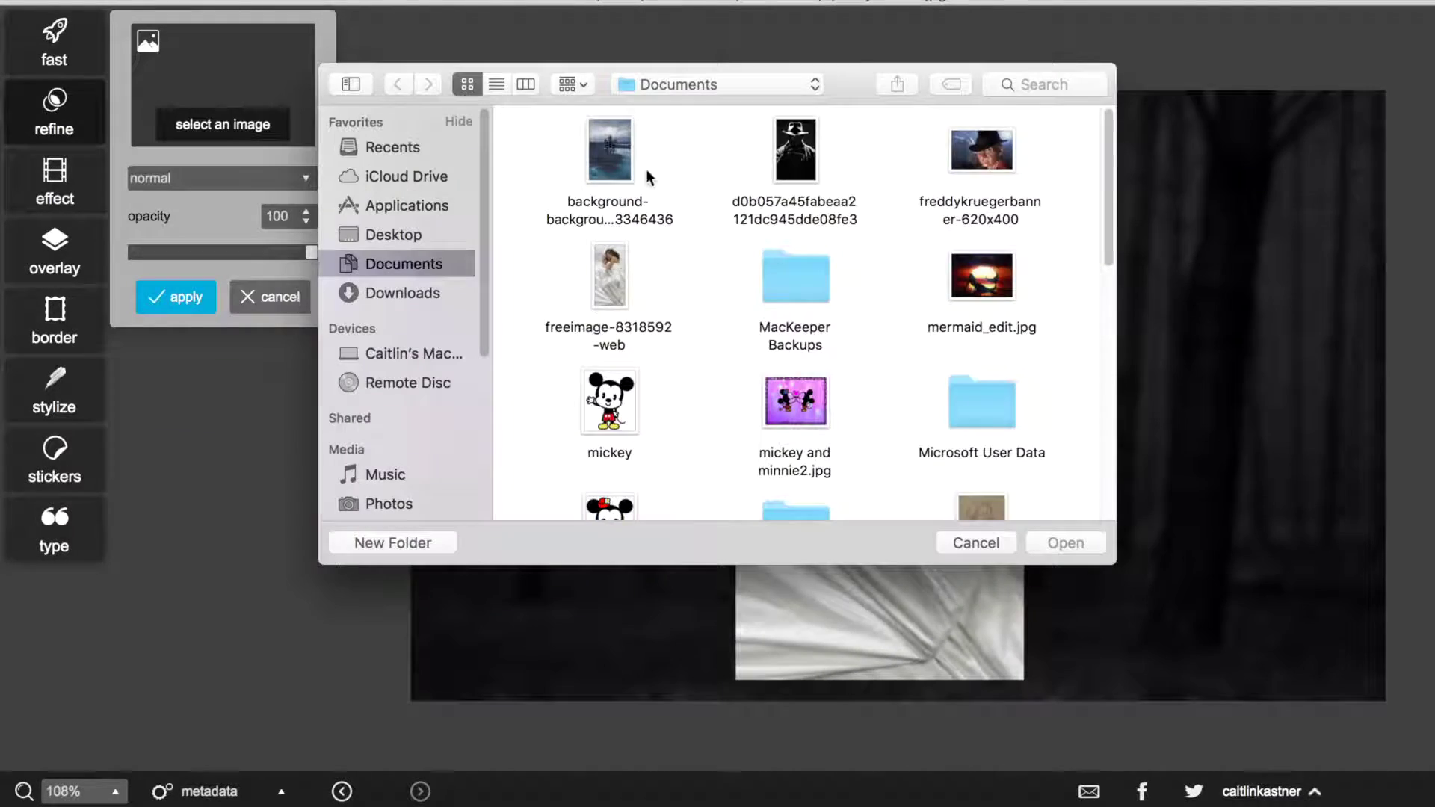
double_click(800, 142)
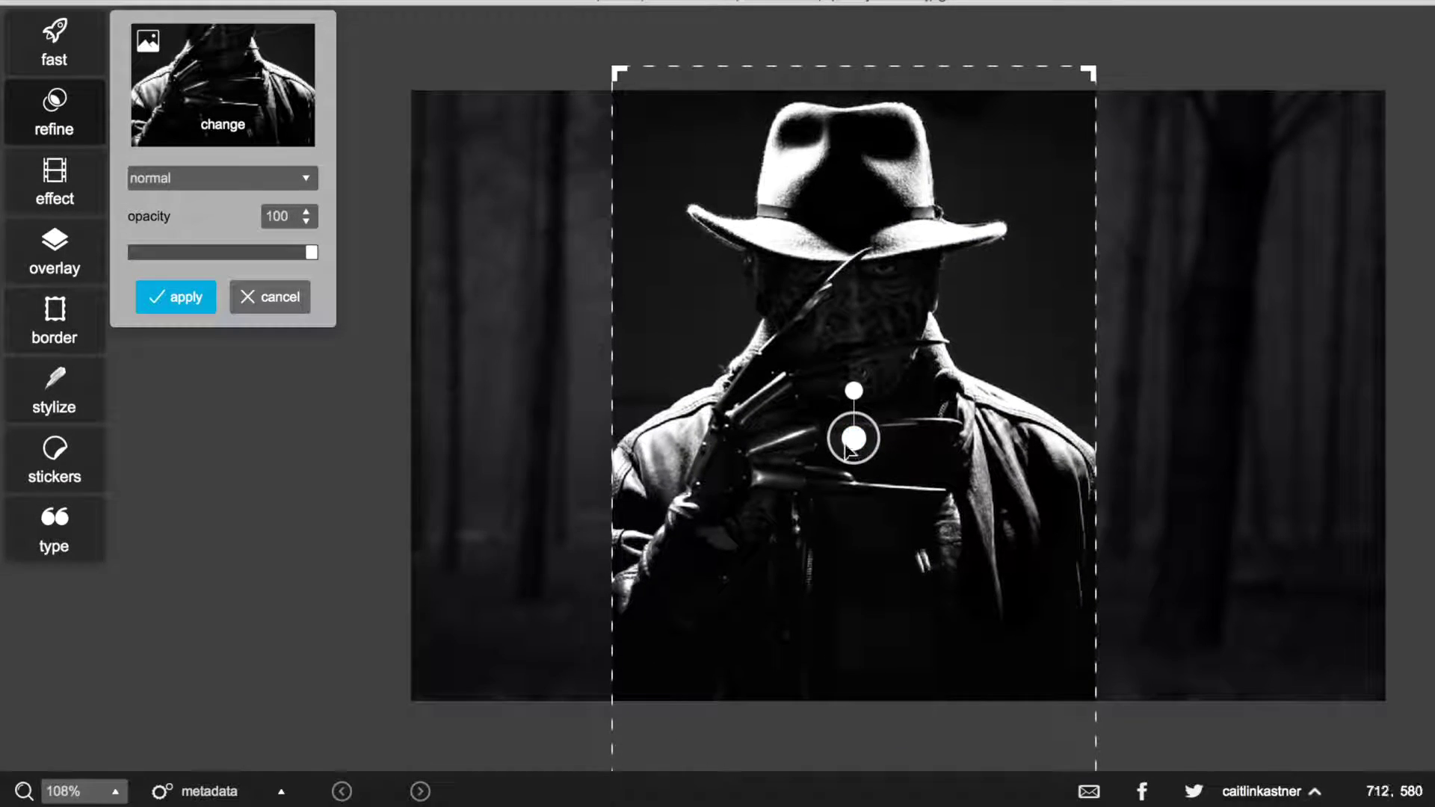
click(276, 179)
key(Down)
key(Up)
click(276, 179)
key(Down)
key(Down)
key(Down)
key(Down)
key(Down)
key(Down)
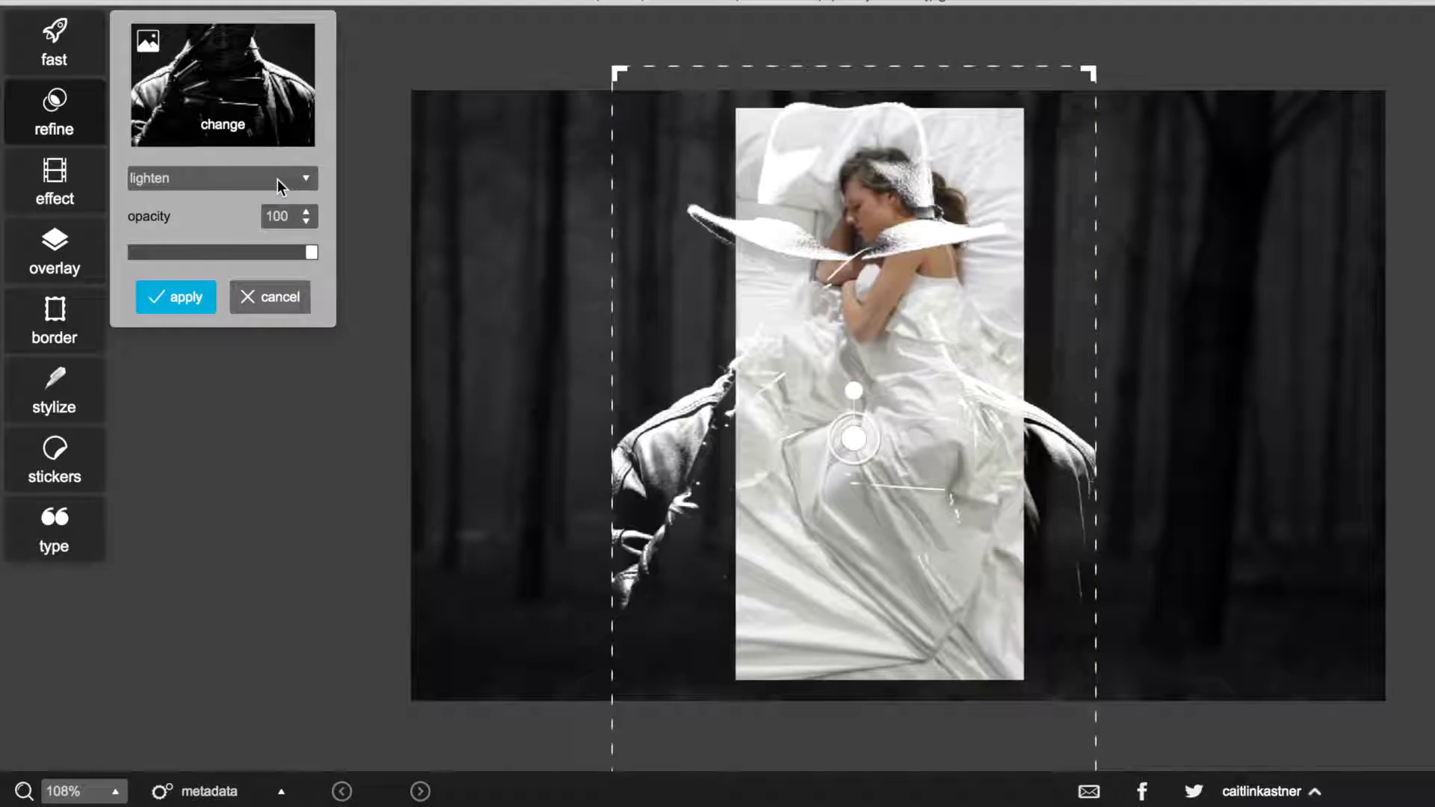
Try further blend modes on the overlay of the man in the hat and lower its opacity to 61
key(Down)
key(Down)
key(Down)
key(Down)
key(Down)
key(Up)
mouse_move(311, 253)
mouse_down()
mouse_move(205, 254)
mouse_move(243, 253)
mouse_up()
Compare the color dodge and screen blend modes on the overlay and set it to hardlight
click(289, 178)
click(288, 179)
key(Up)
key(Up)
key(Up)
key(Up)
key(Up)
key(Up)
key(Up)
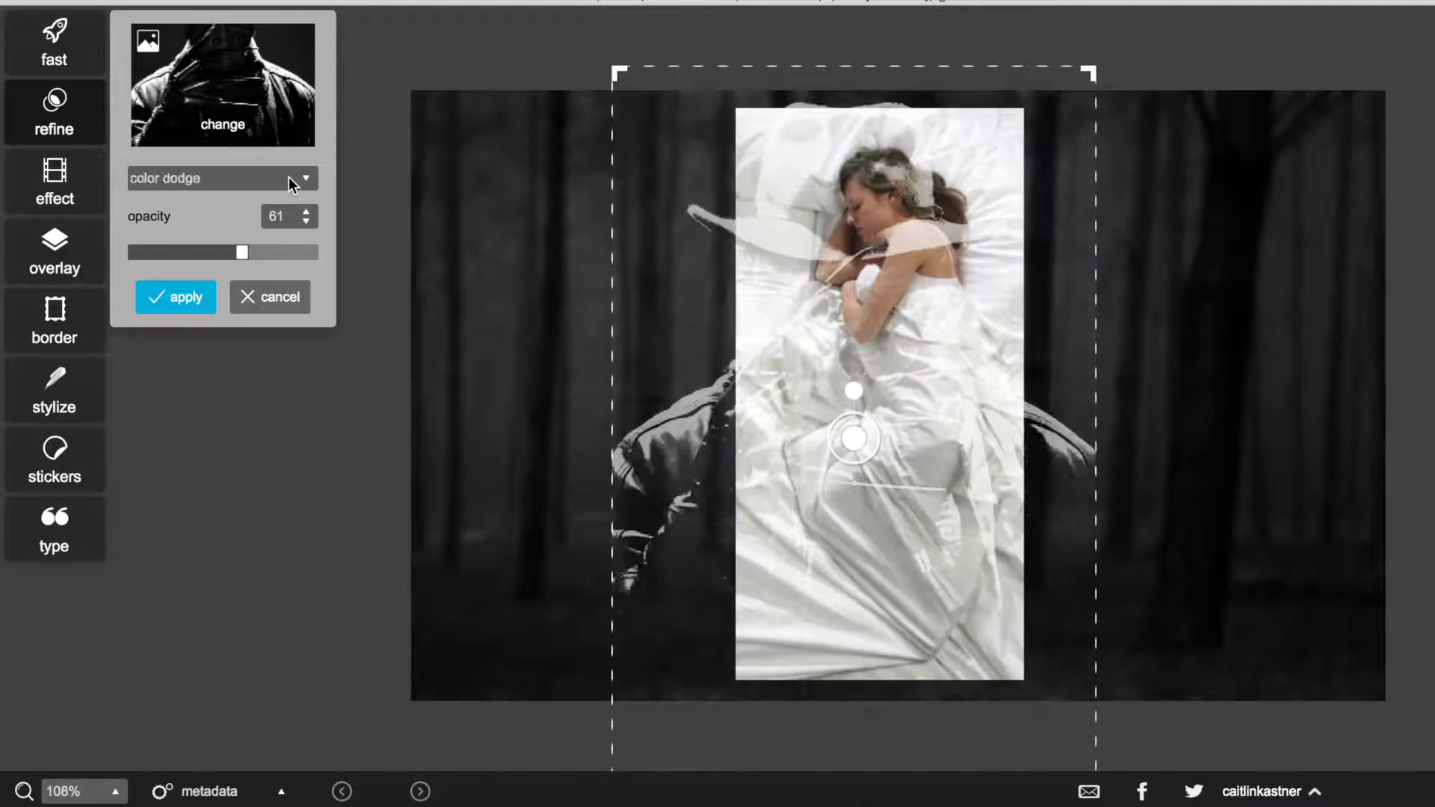
key(Down)
key(Down)
key(Down)
key(Down)
key(Down)
key(Down)
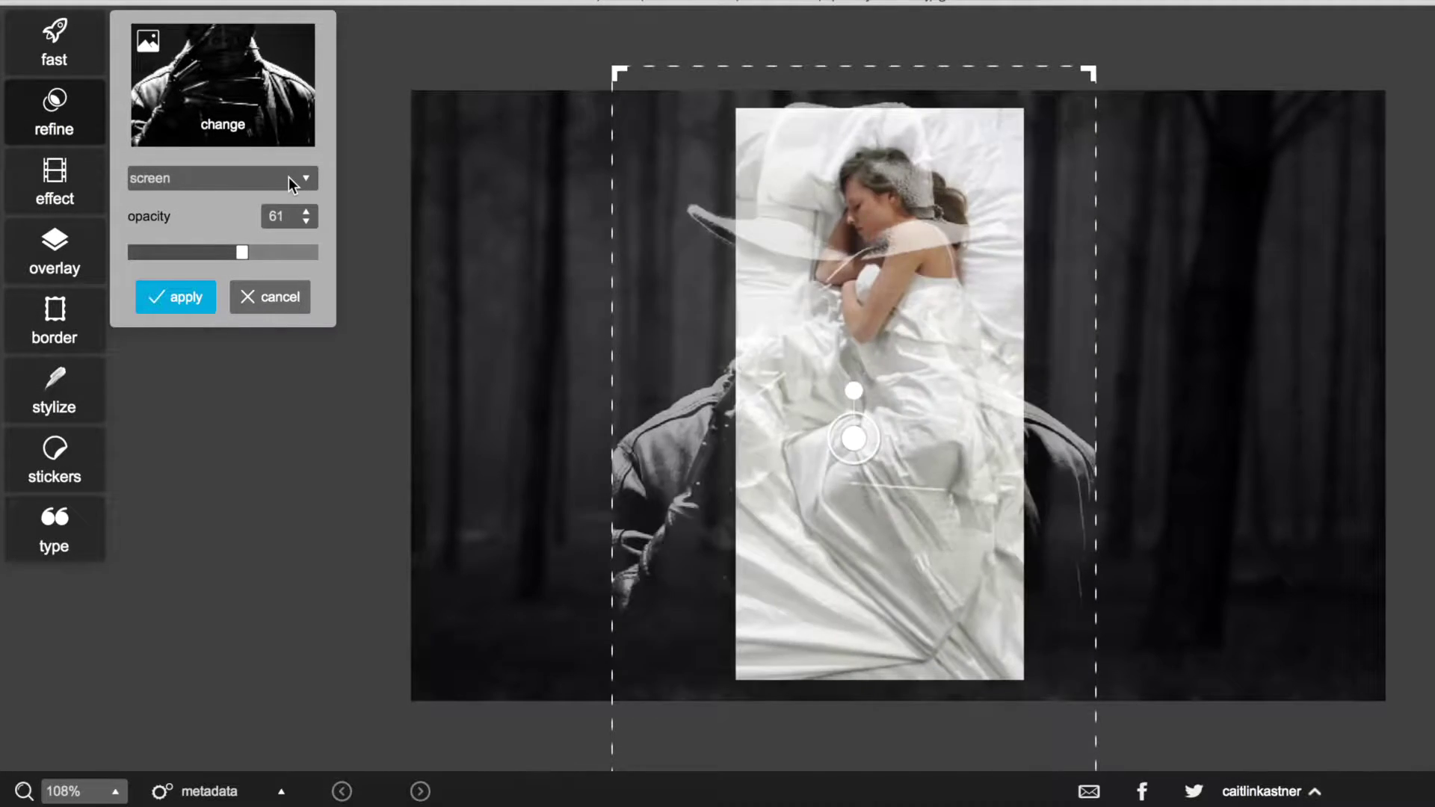
key(Down)
Centre the overlay of the man over the woman, raise its opacity to 73, and discard it
drag(850, 451, 879, 428)
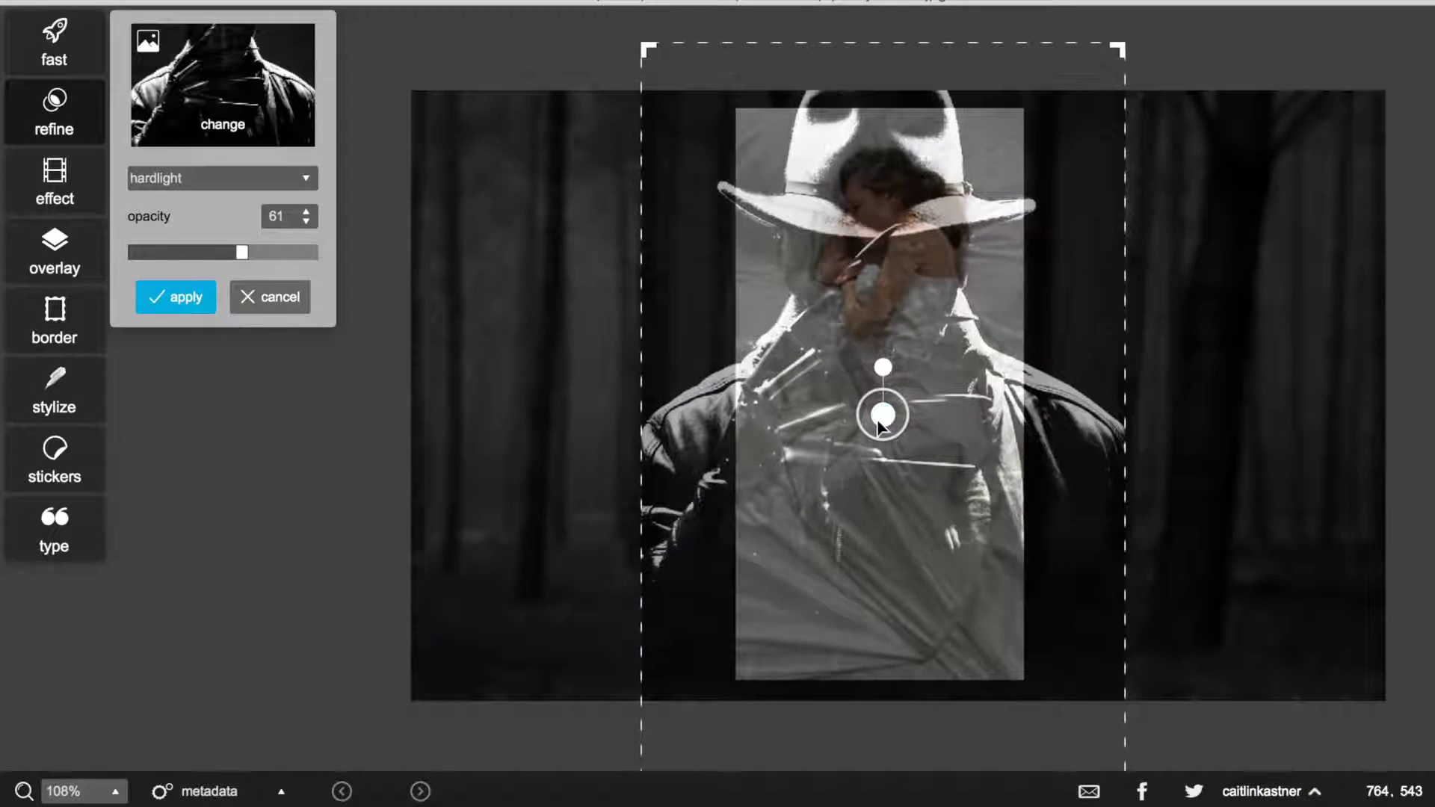
drag(241, 252, 266, 254)
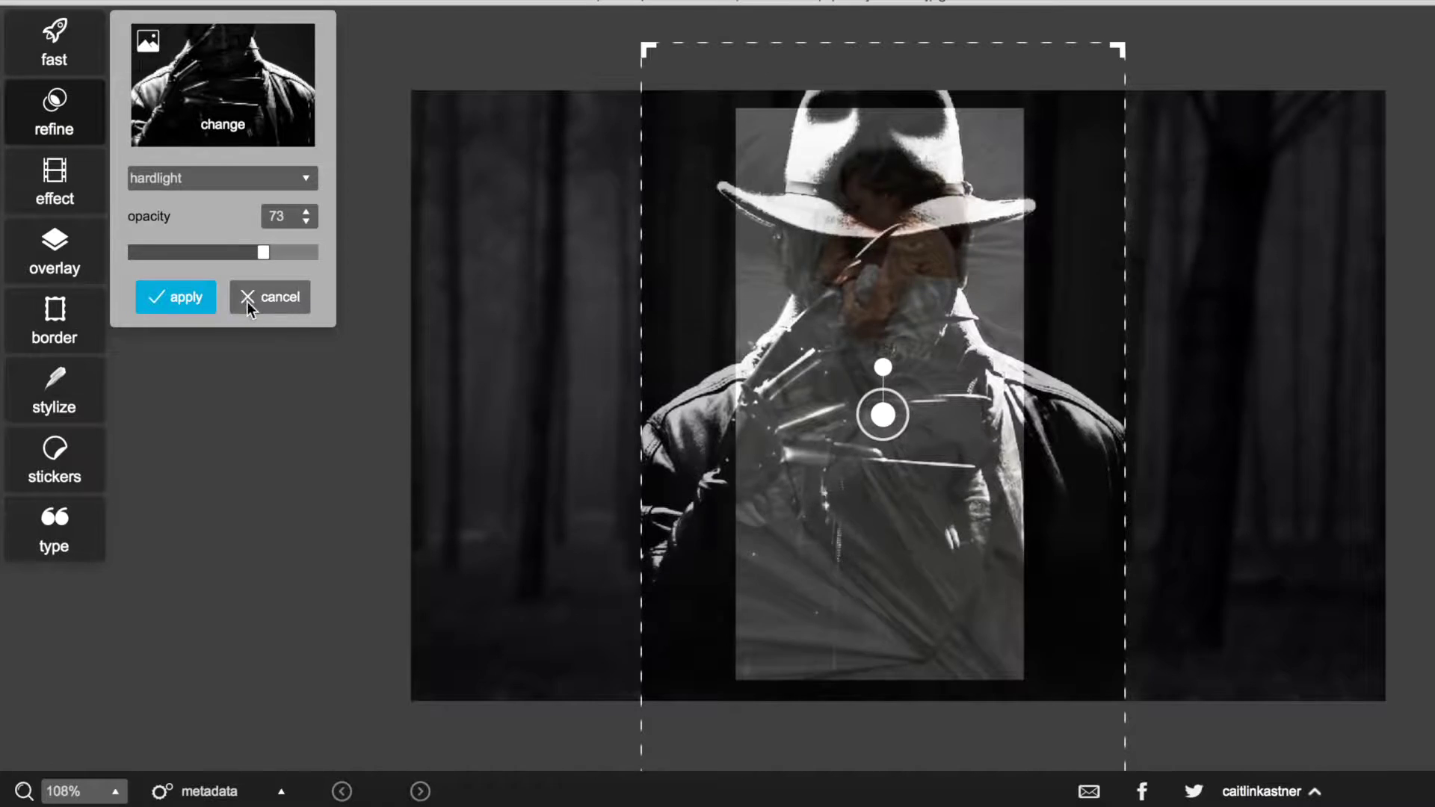
click(247, 299)
mouse_move(301, 0)
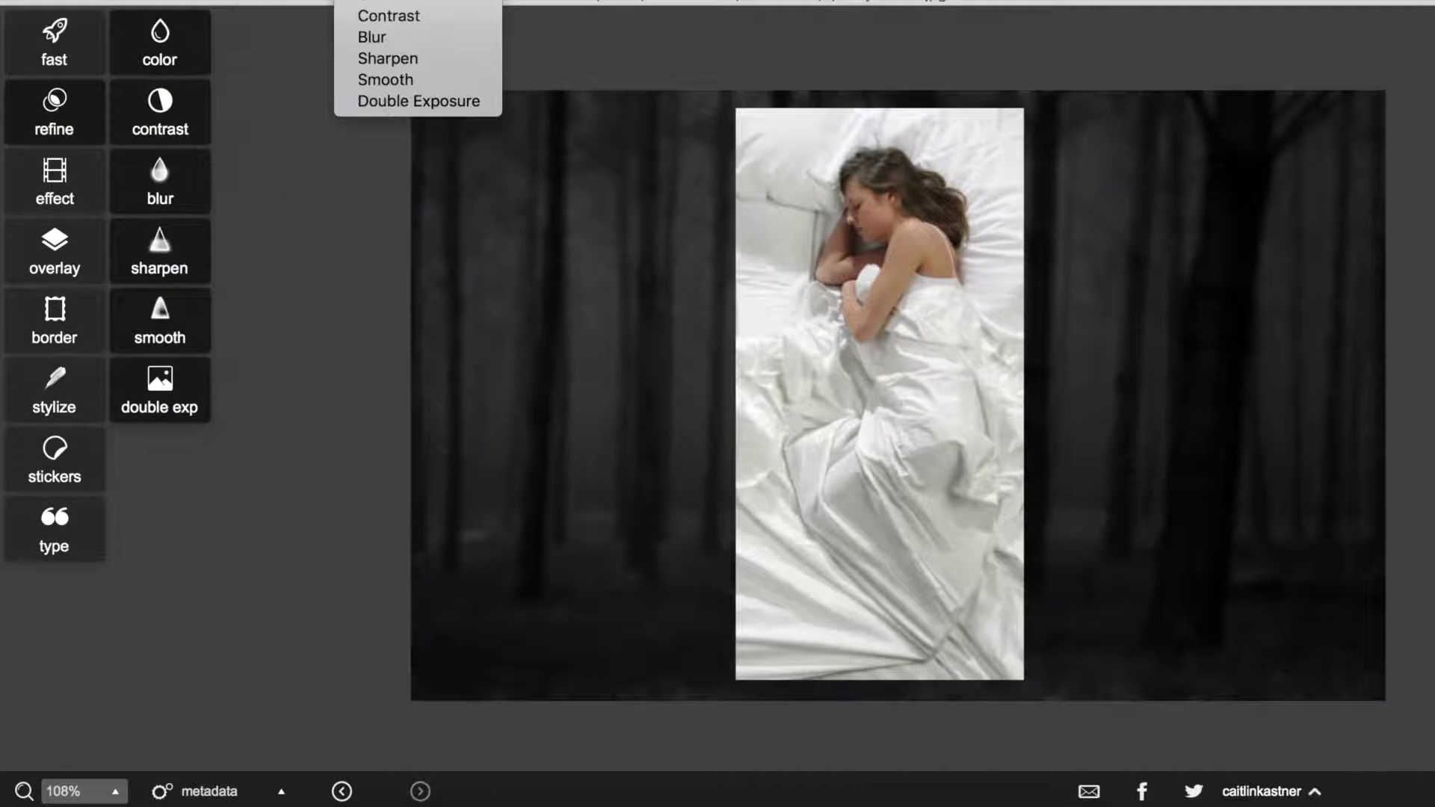
Load freeimage-8318592-web as a double exposure, enlarge it beyond the forest's height, and place it near the centre
click(154, 400)
double_click(661, 275)
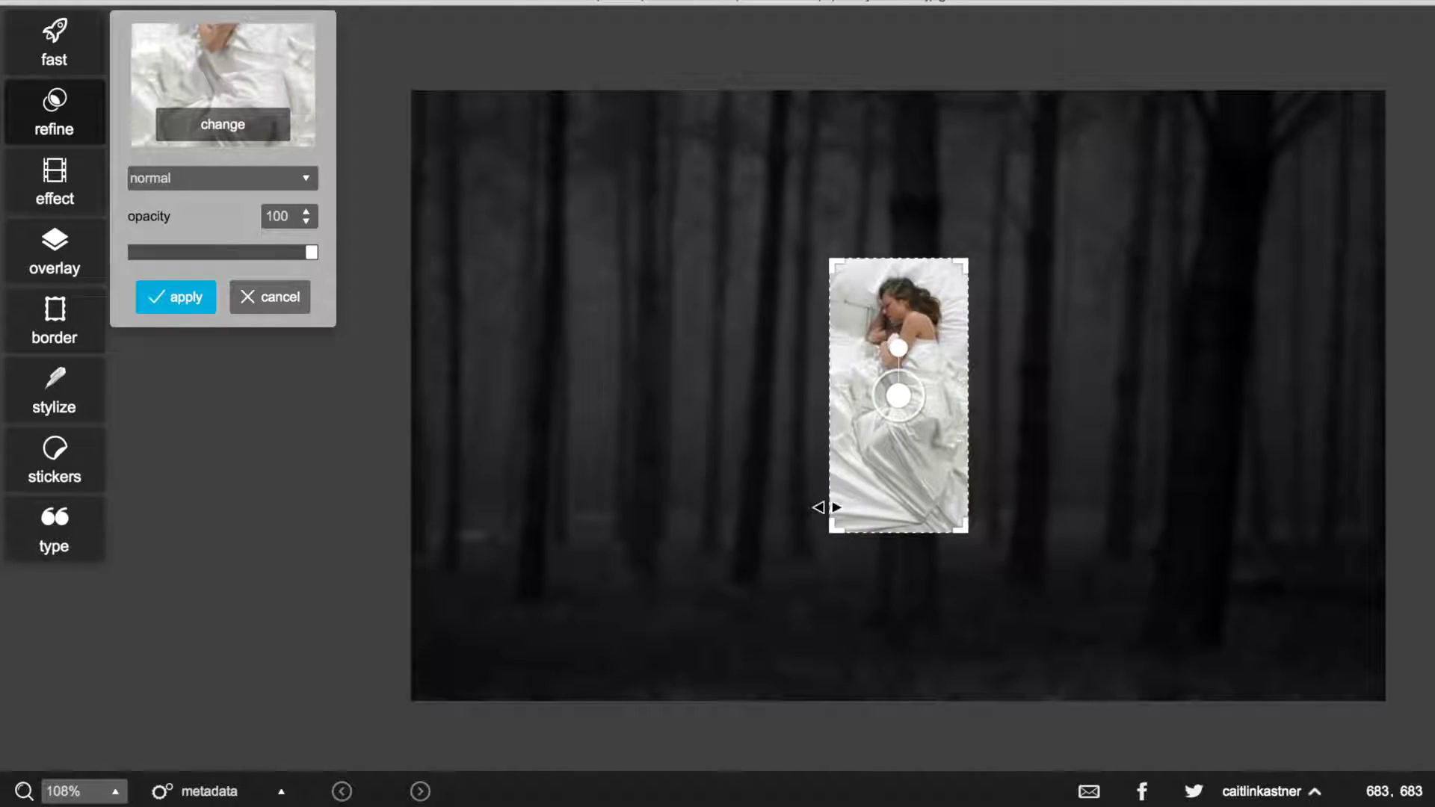
drag(825, 528, 598, 740)
drag(788, 613, 862, 426)
Try the hardlight, softlight and darken blend modes on the sleeping woman overlay
click(299, 171)
click(299, 170)
key(Down)
key(Down)
key(Down)
key(Down)
key(Down)
key(Down)
key(Down)
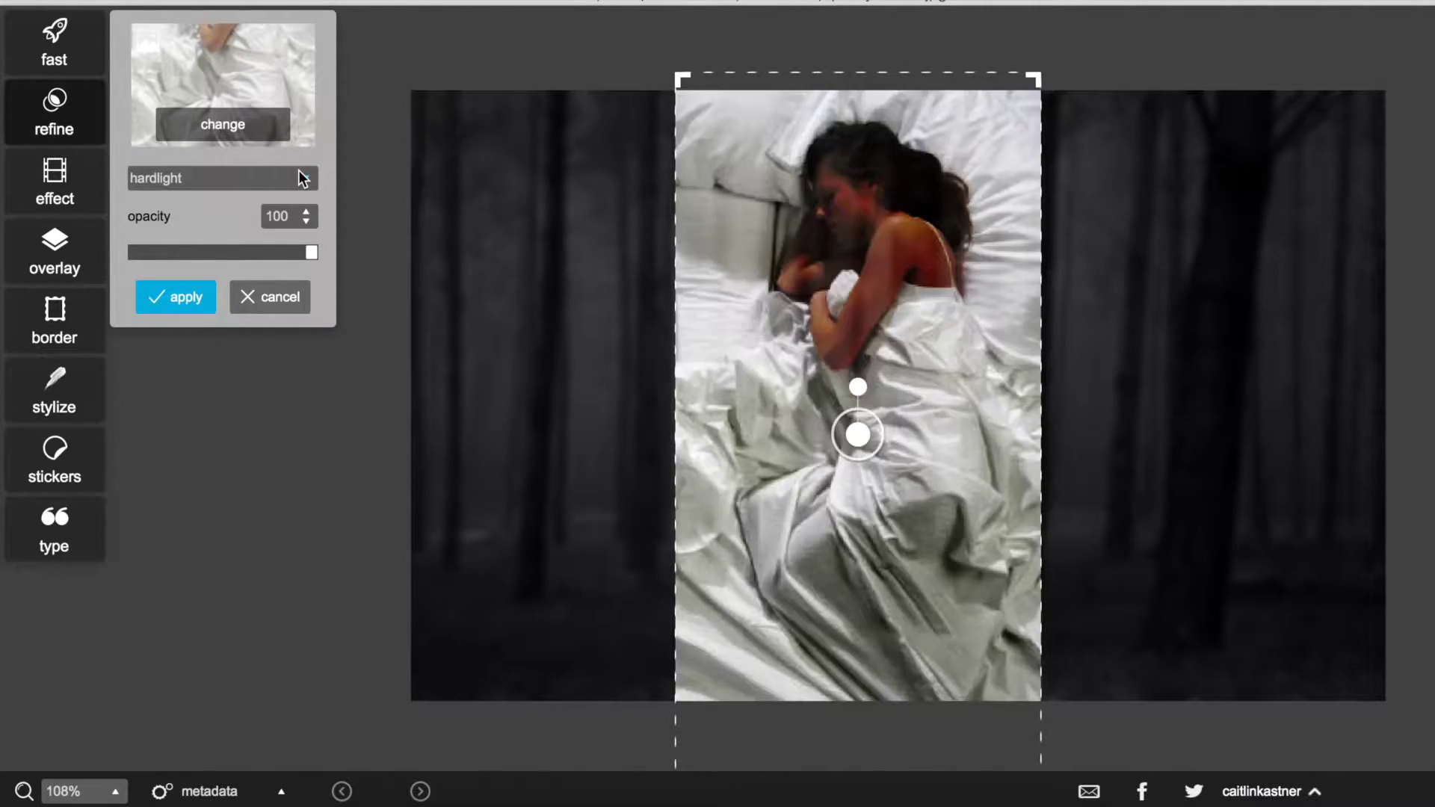
key(Up)
key(Up)
key(Up)
key(Up)
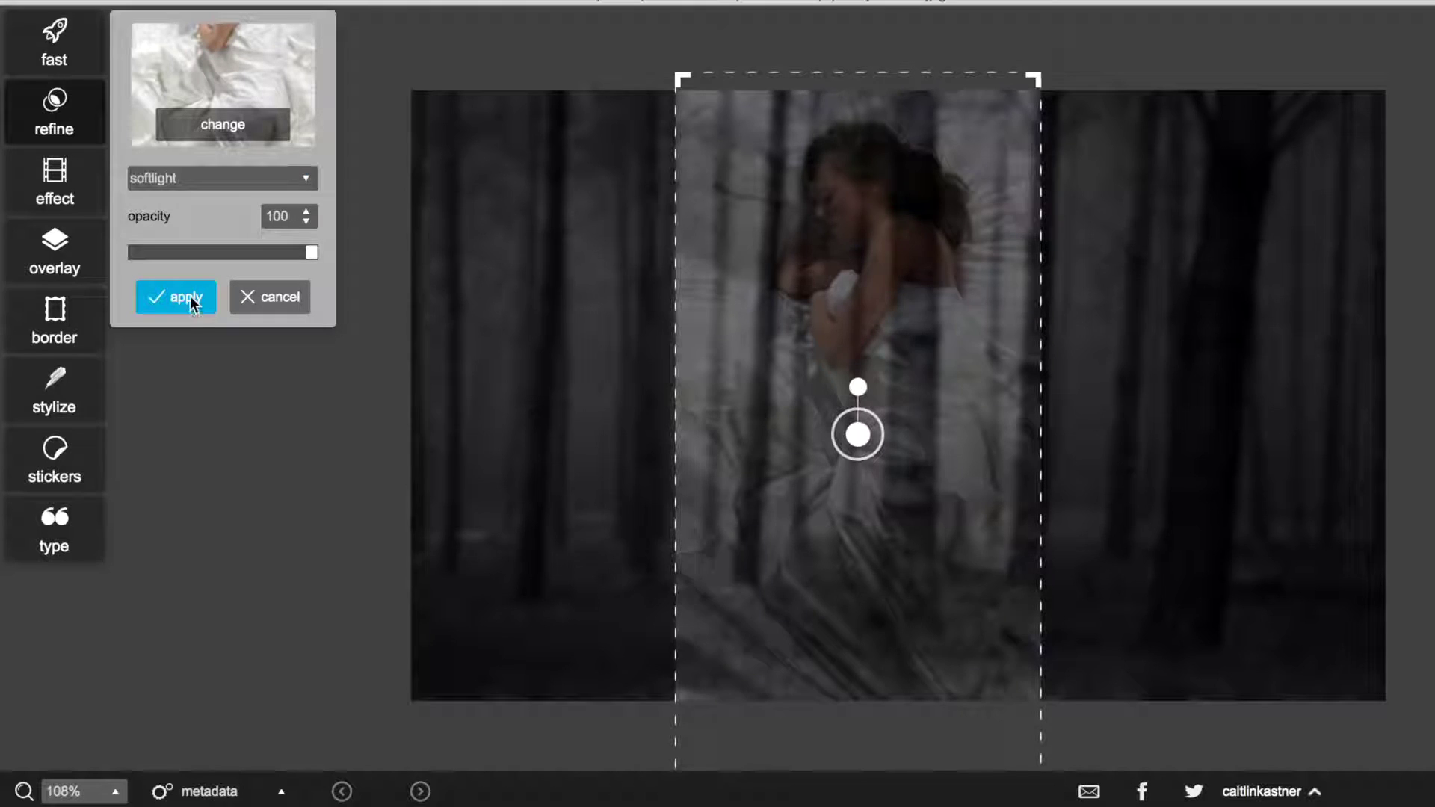
key(Up)
key(Up)
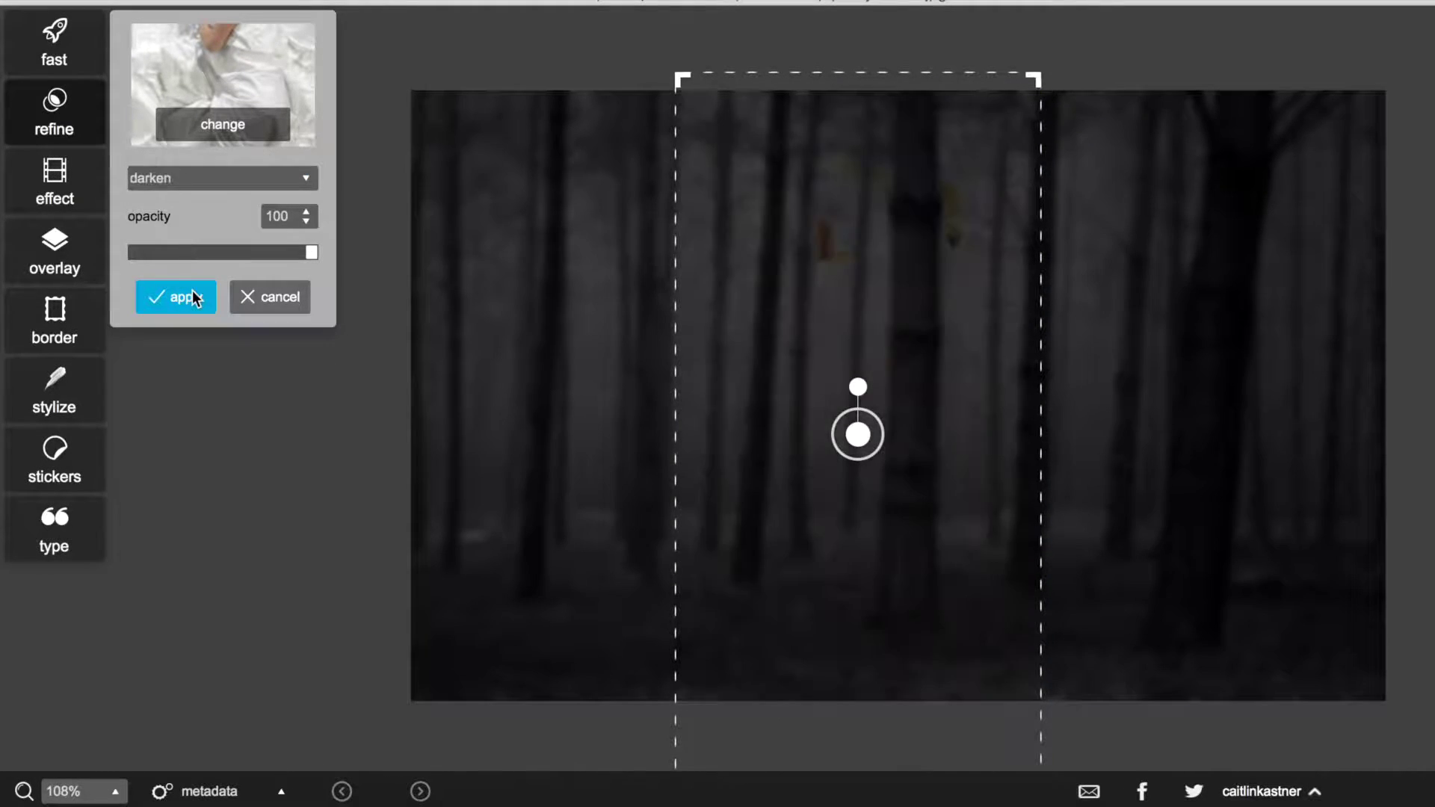
Set the sleeping woman overlay to difference blend mode at opacity 41 and apply it
key(Down)
key(Down)
key(Down)
key(Down)
key(Down)
key(Down)
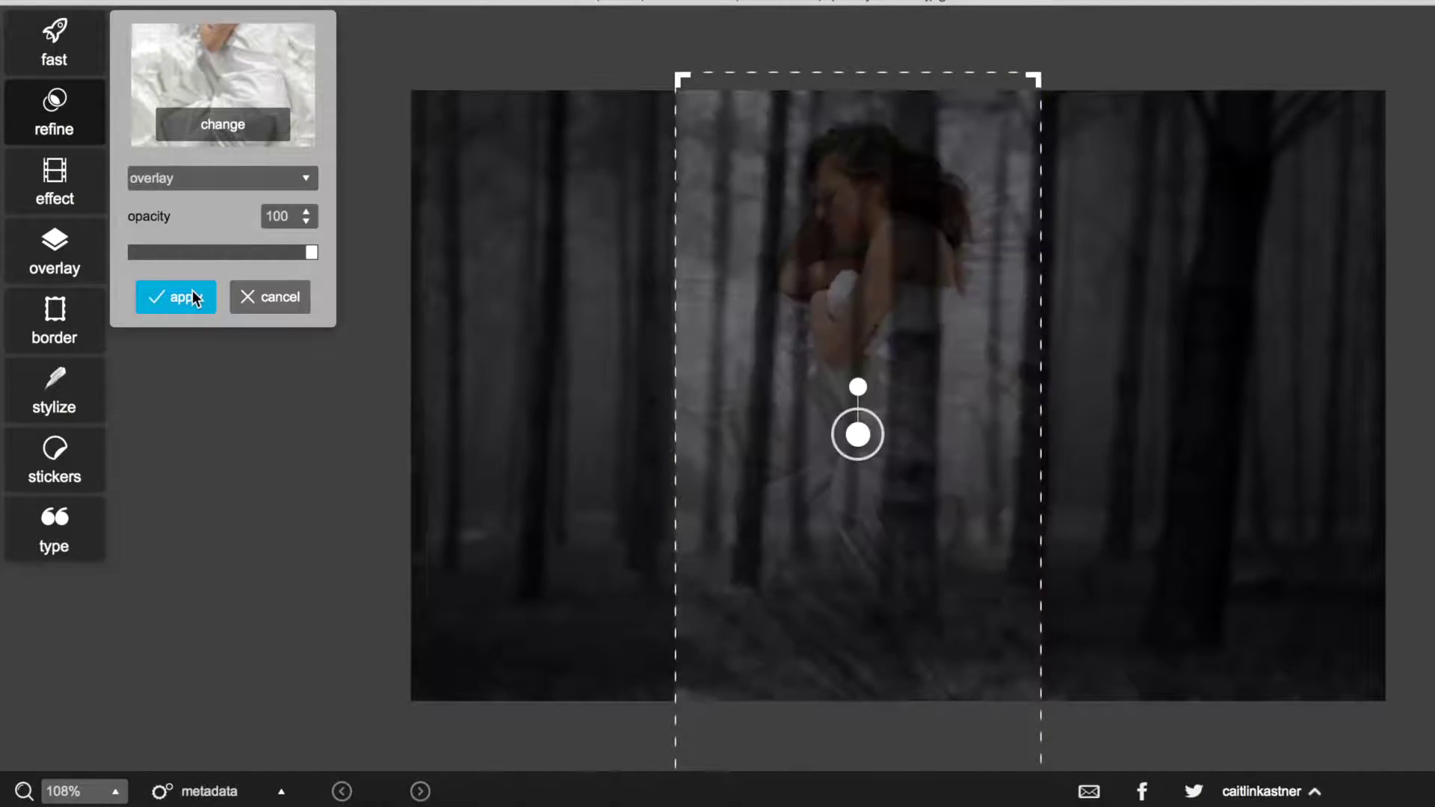
drag(309, 254, 202, 254)
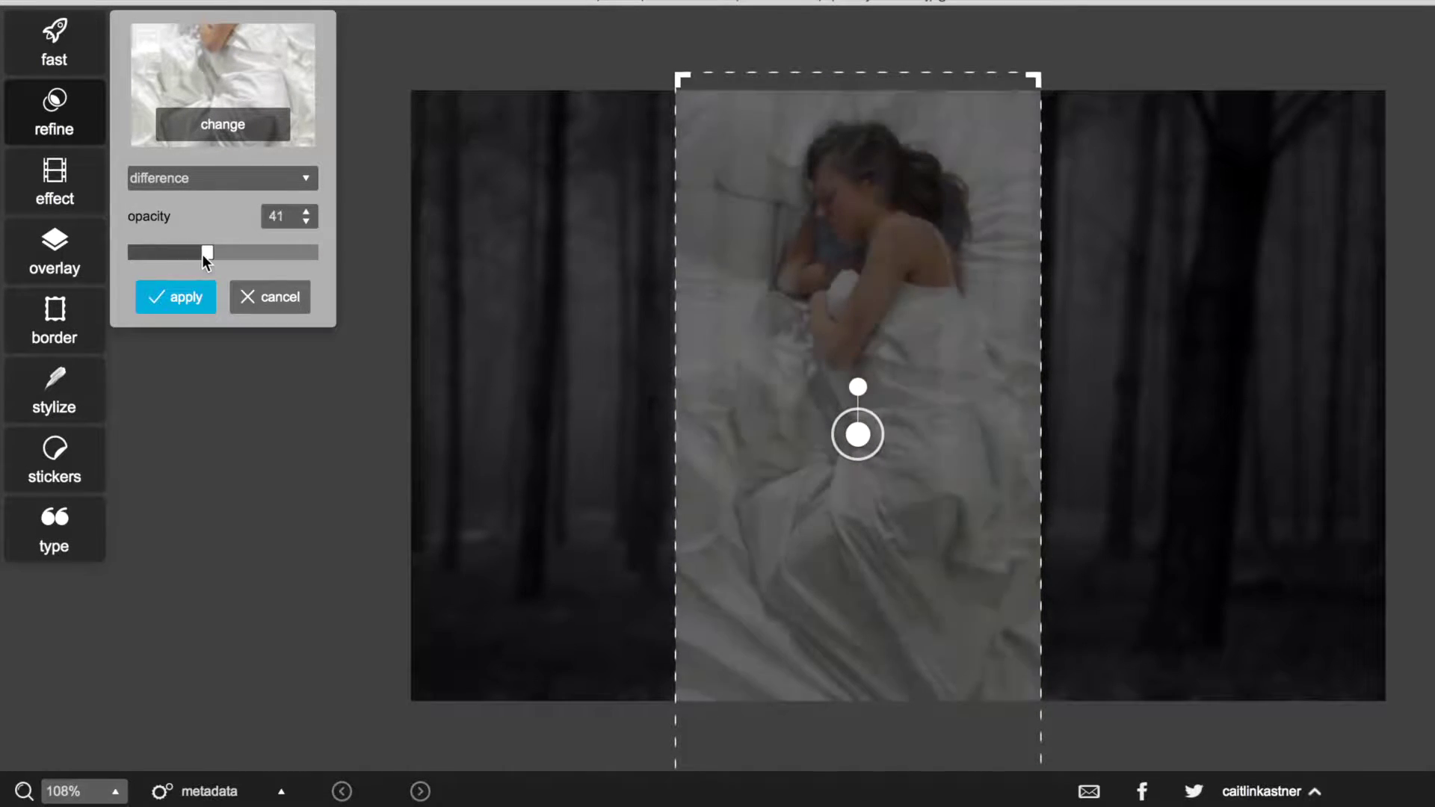
click(202, 297)
Load freddykruegerbanner-620x400 as a double exposure, enlarge it, and centre it over the sleeping woman
click(160, 389)
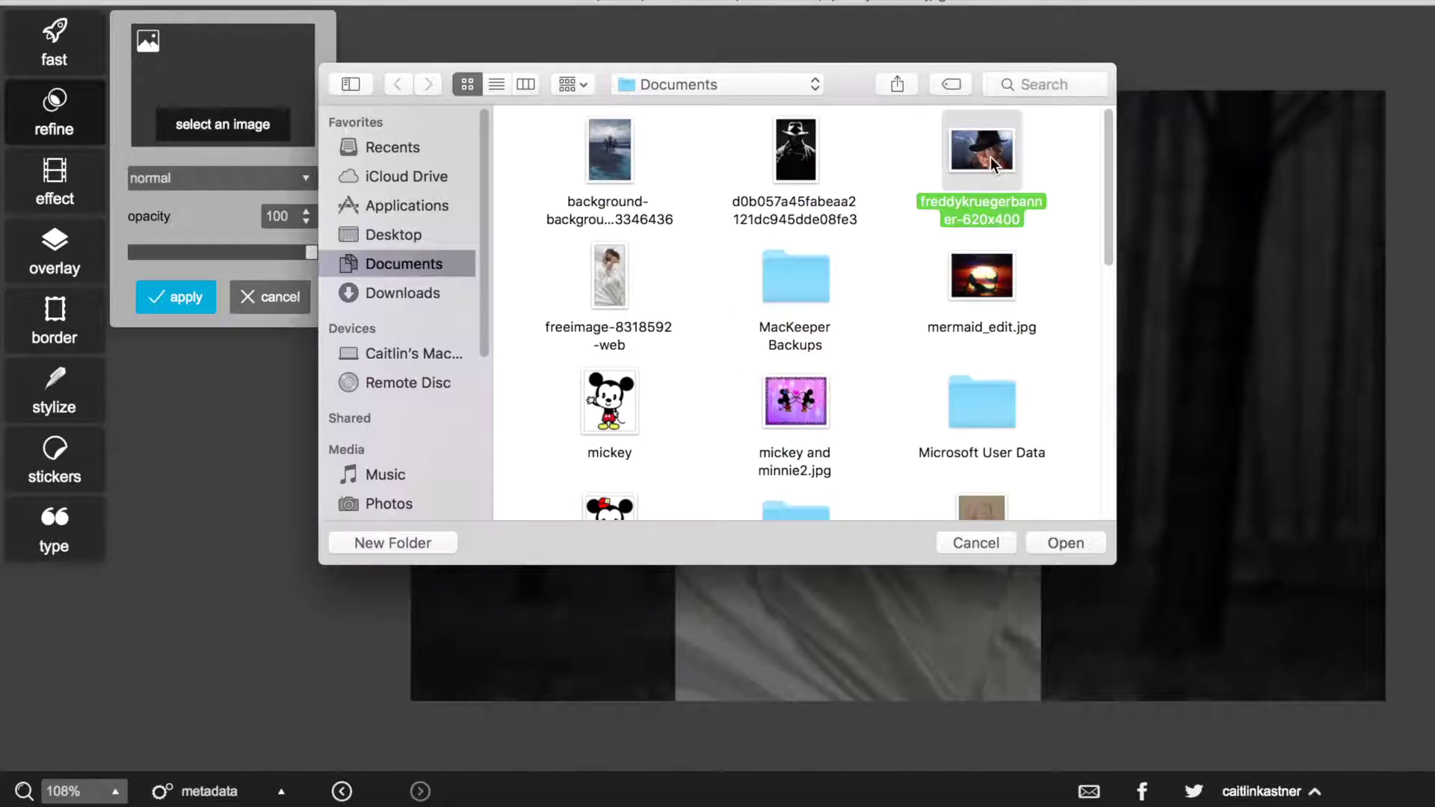
key(Return)
drag(719, 517, 810, 367)
drag(874, 123, 890, 82)
drag(808, 348, 895, 367)
Try the multiply and lighten blend modes on the Freddy Krueger overlay and shift it slightly left over the forest
click(304, 178)
click(305, 179)
key(Down)
key(Down)
key(Down)
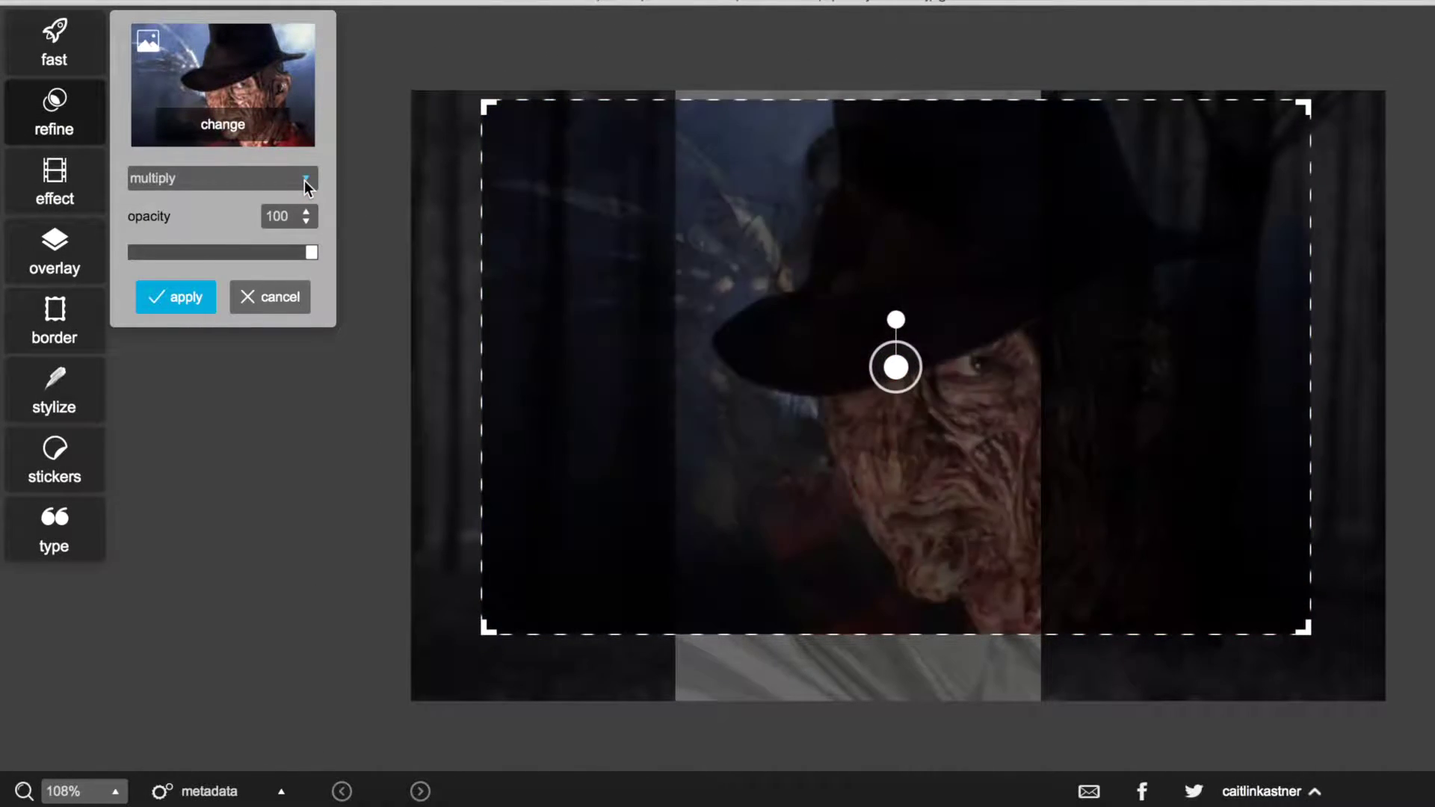
drag(899, 376, 870, 376)
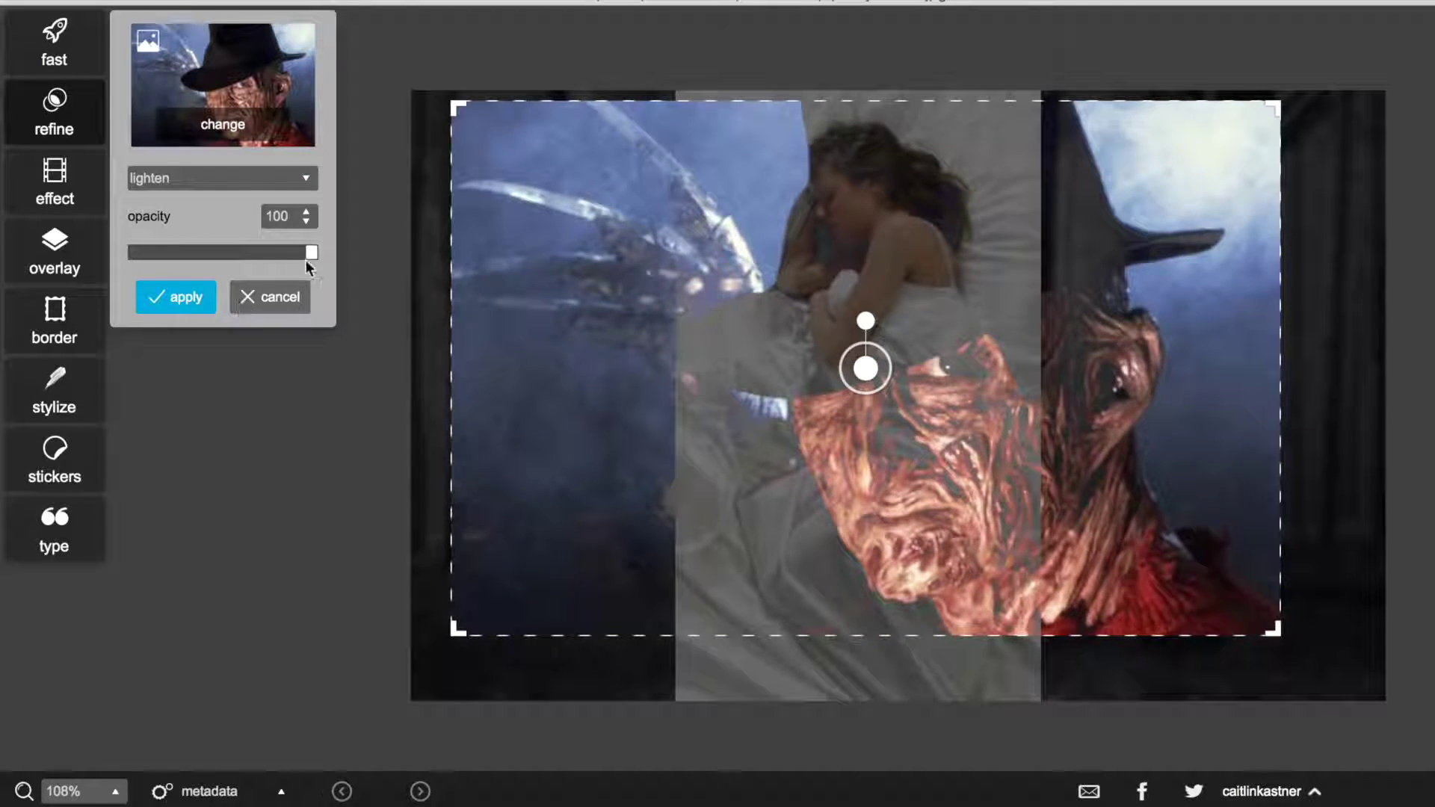
Lower the Freddy Krueger overlay's opacity to 61 and try the difference, overlay, darken and normal blend modes
drag(306, 262, 244, 256)
key(Down)
key(Down)
key(Down)
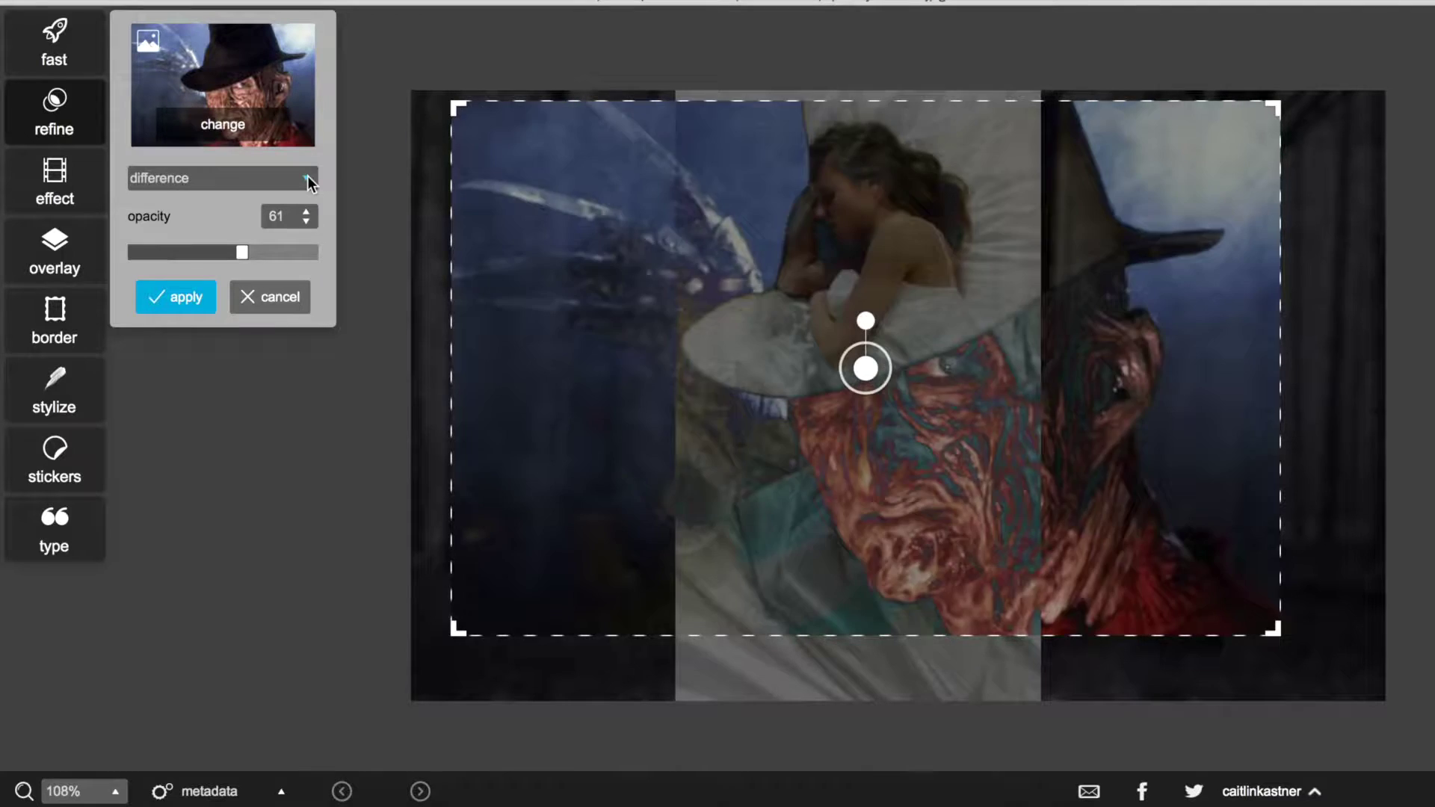
key(Up)
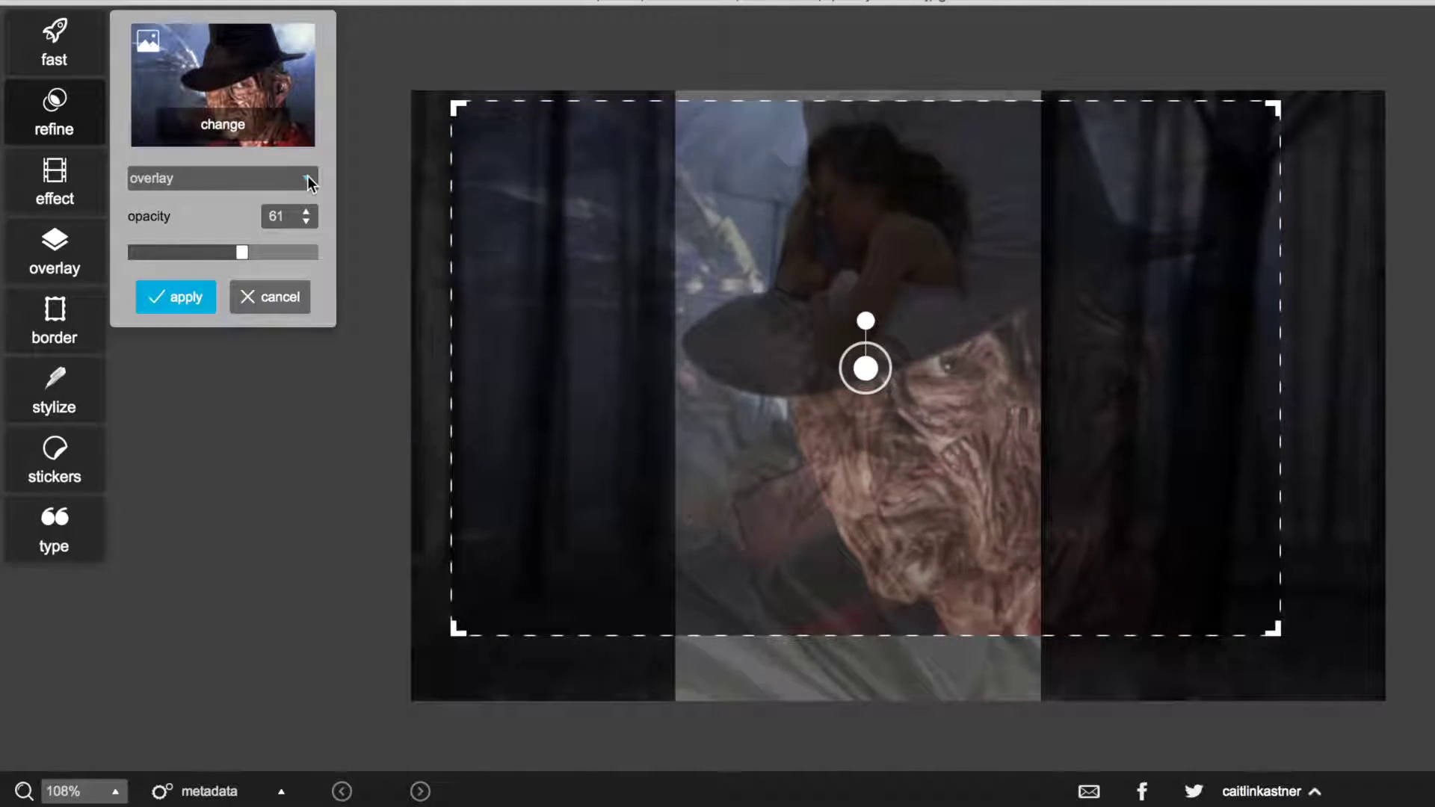
key(Up)
key(Up)
key(Up)
key(Up)
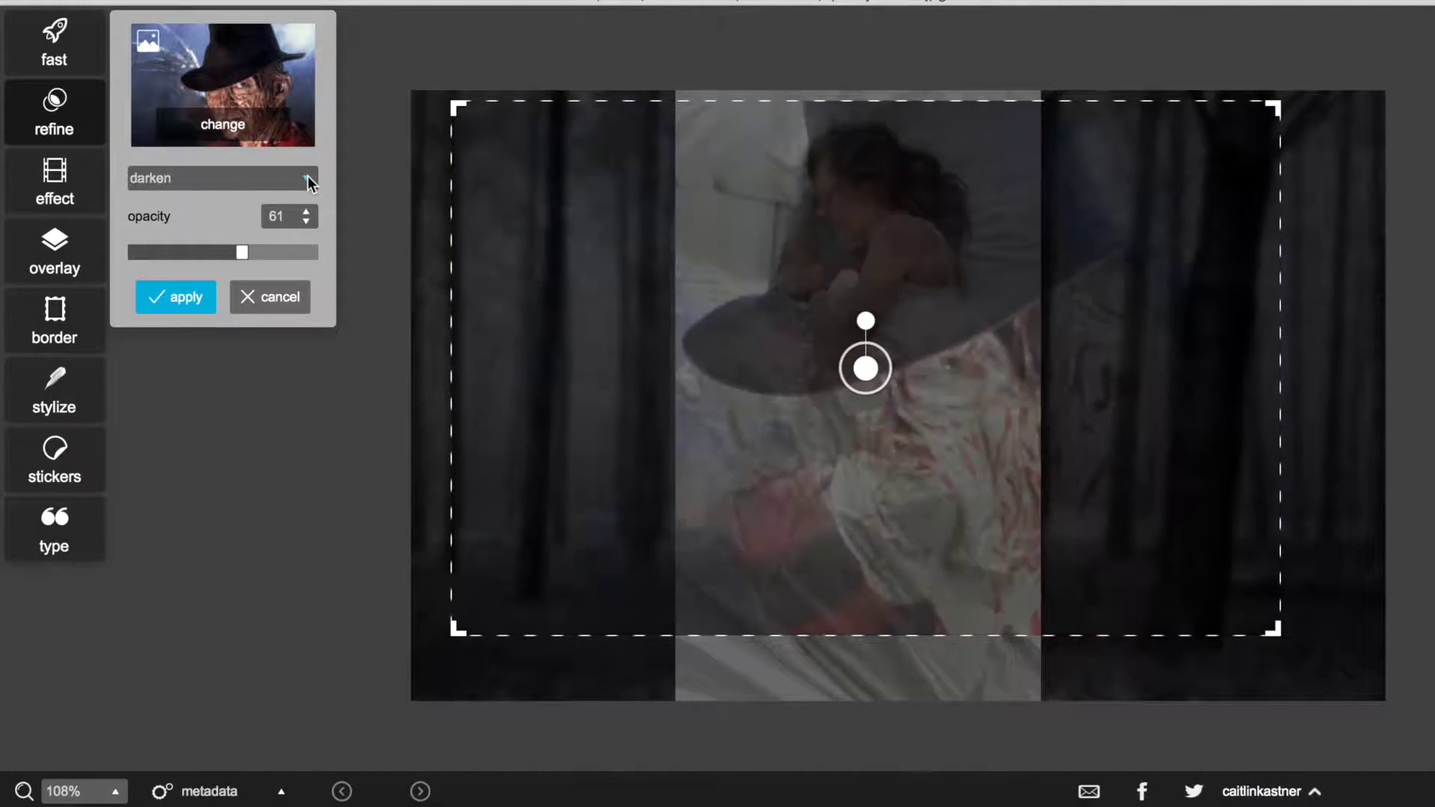
key(Up)
key(Up)
key(Up)
Reduce the Freddy Krueger overlay's opacity to 34 and set its blend mode to hardlight
drag(241, 252, 192, 250)
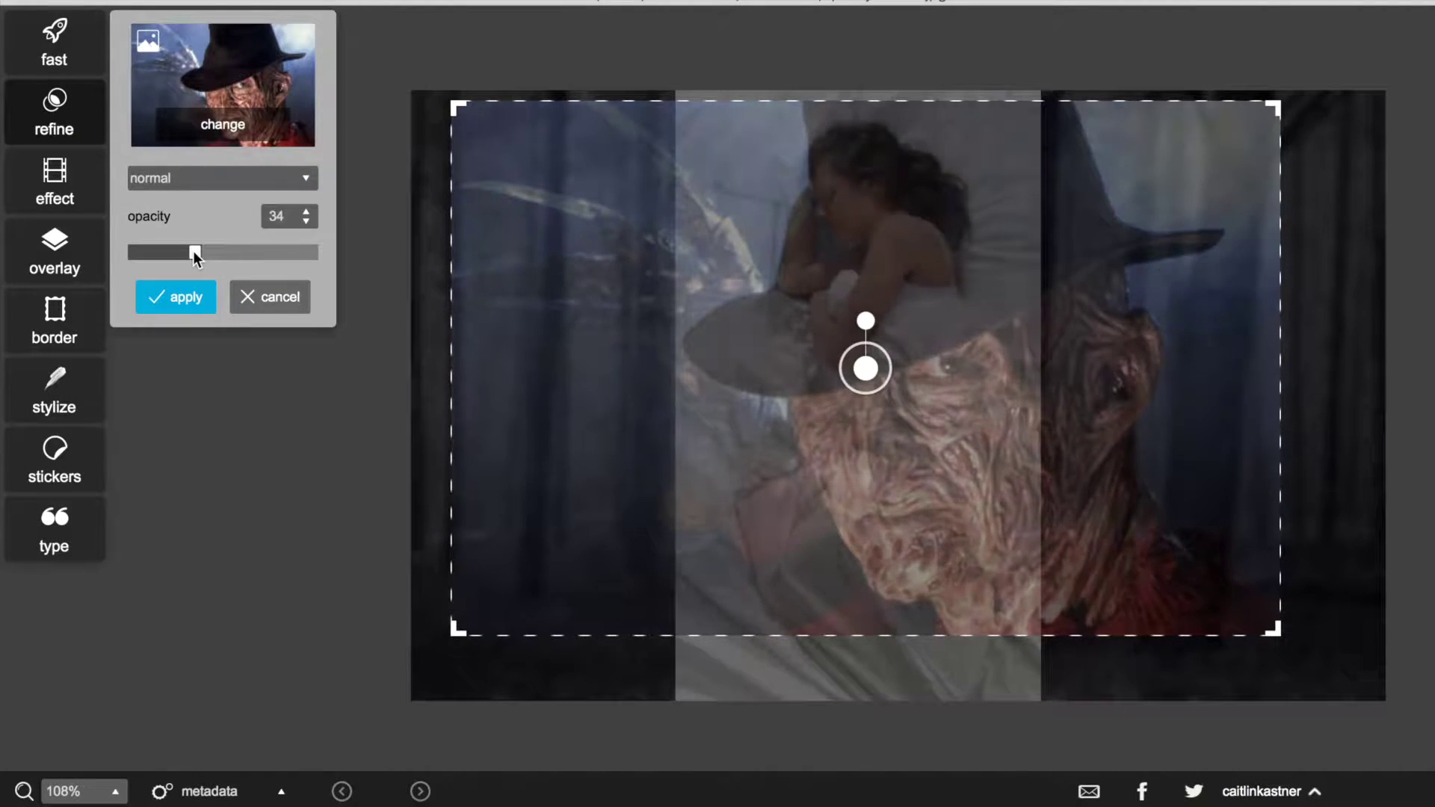
scroll(305, 181, down, 2)
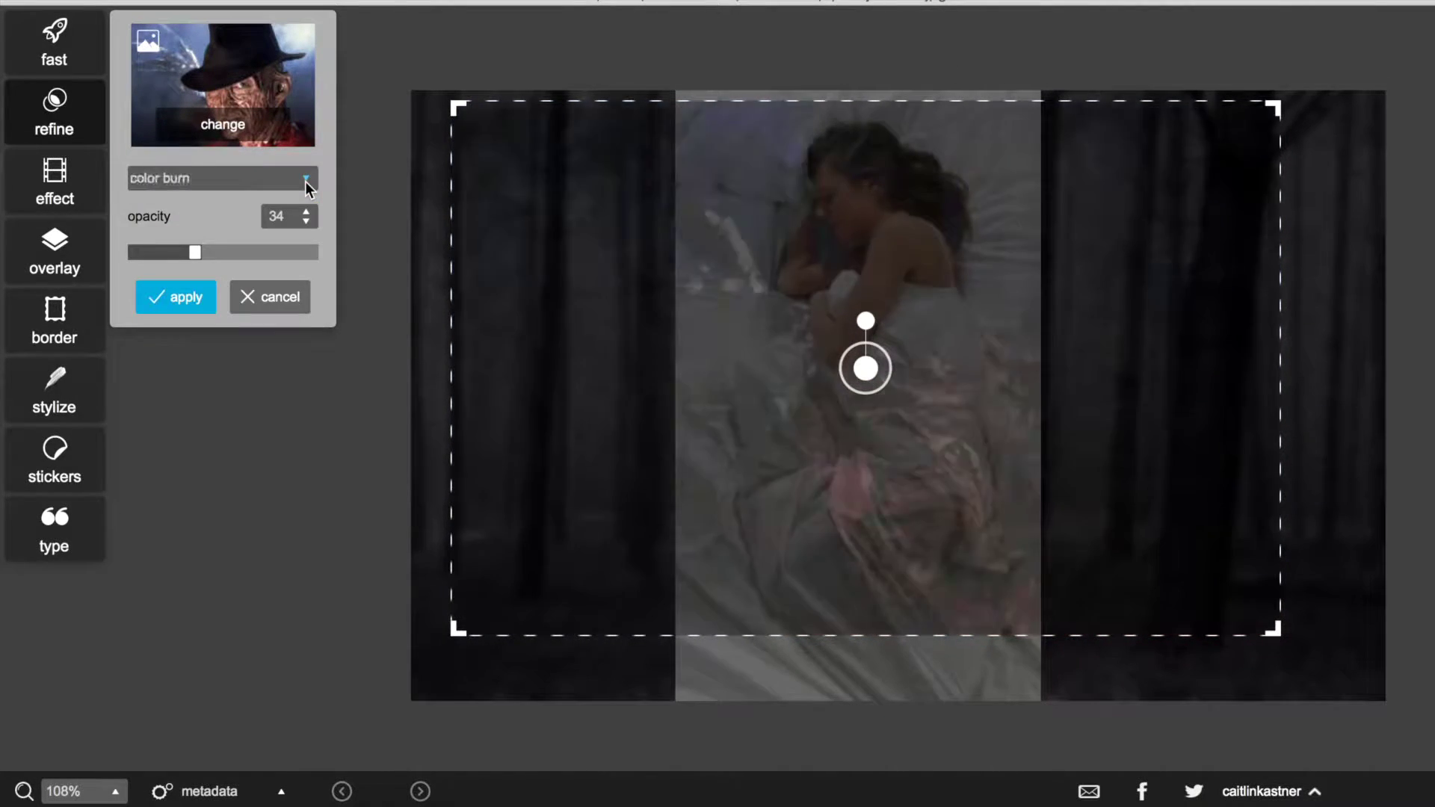
key(Down)
key(Down)
key(Down)
key(Down)
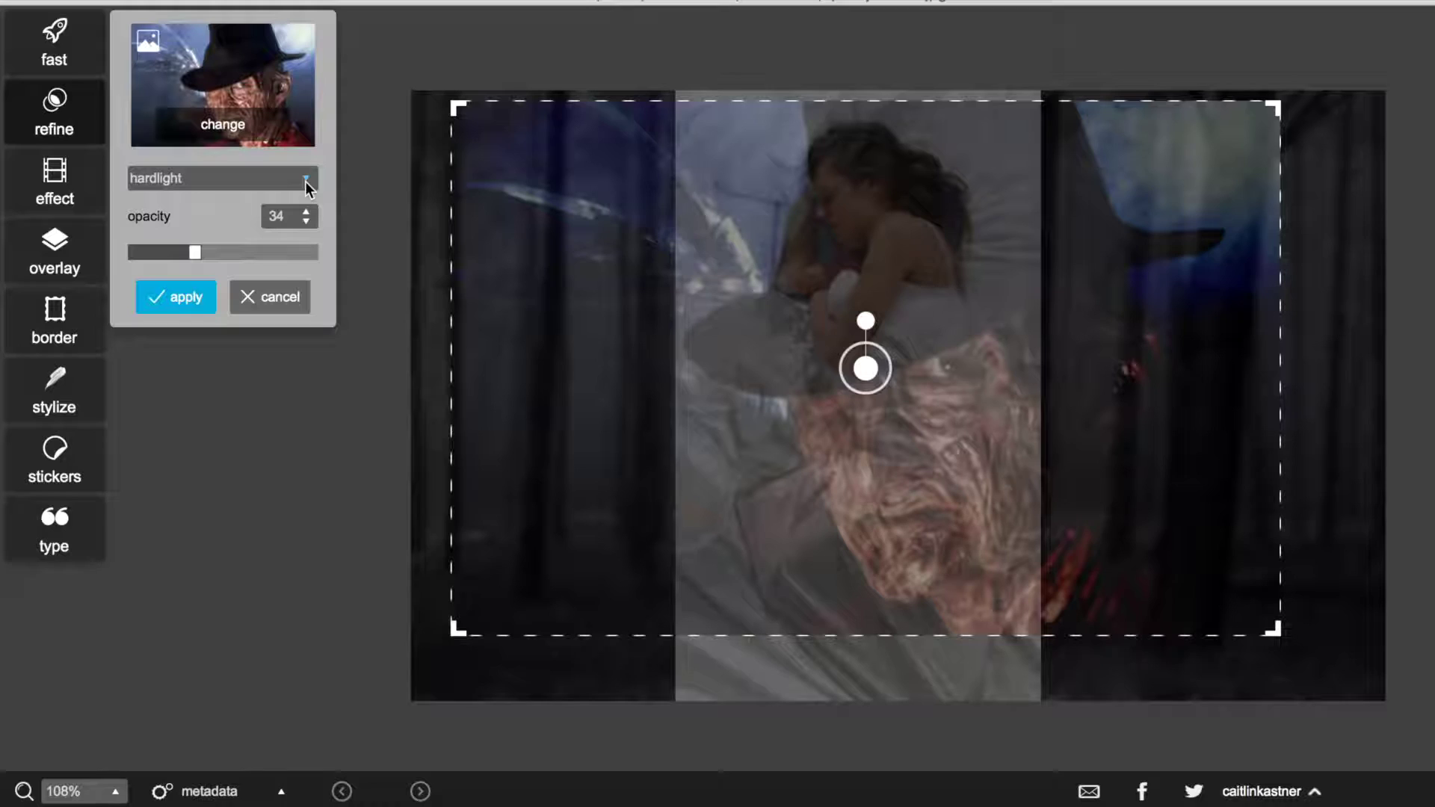
Raise the hardlight overlay's opacity to 49 and apply the double exposure
click(247, 259)
drag(217, 254, 233, 249)
key(Right)
key(Right)
key(Right)
key(Right)
key(Right)
key(Right)
key(Right)
key(Right)
key(Right)
key(Right)
key(Right)
key(Right)
key(Right)
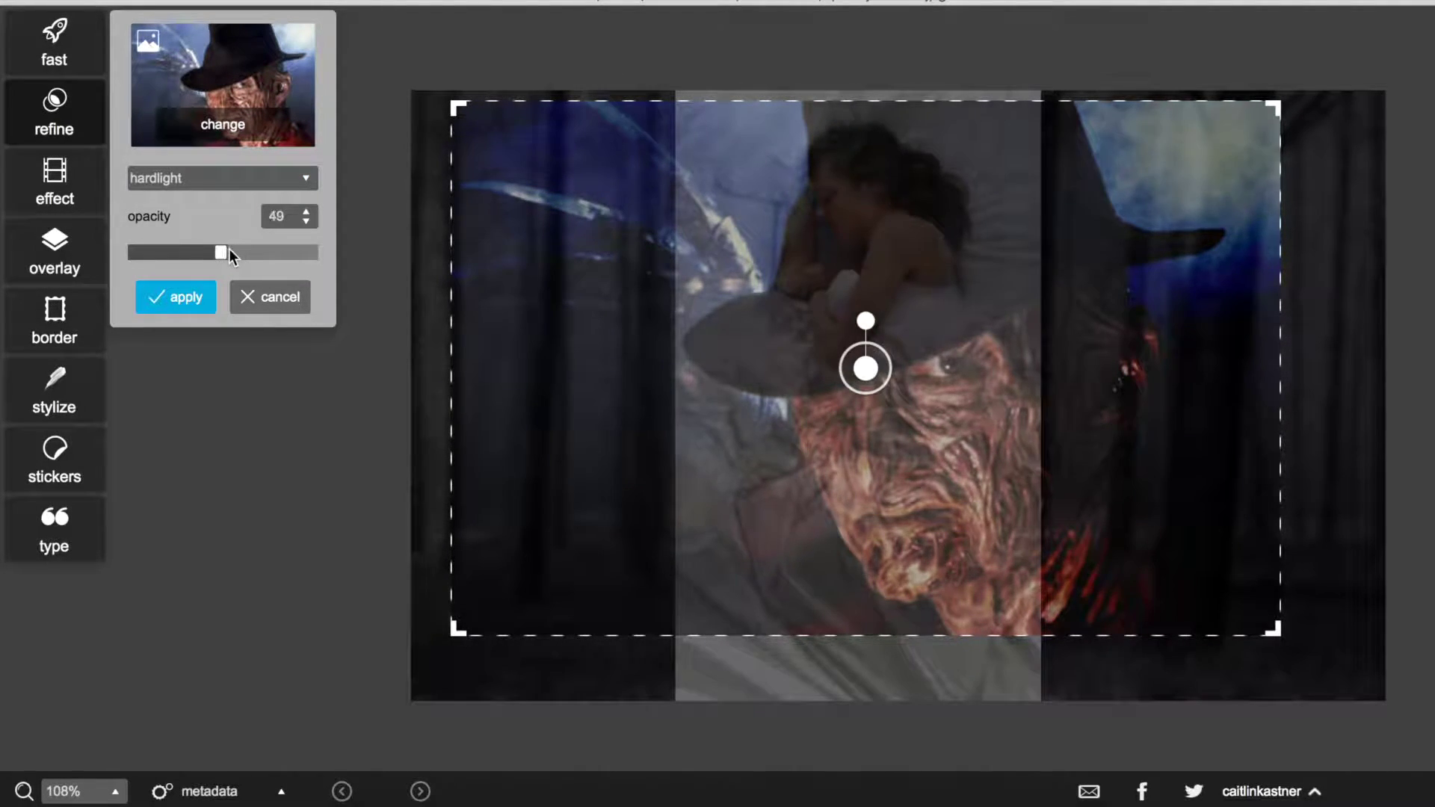
click(200, 295)
Crop the composite's upper and lower edges to 1600 by 841 px, keeping the full width
click(159, 43)
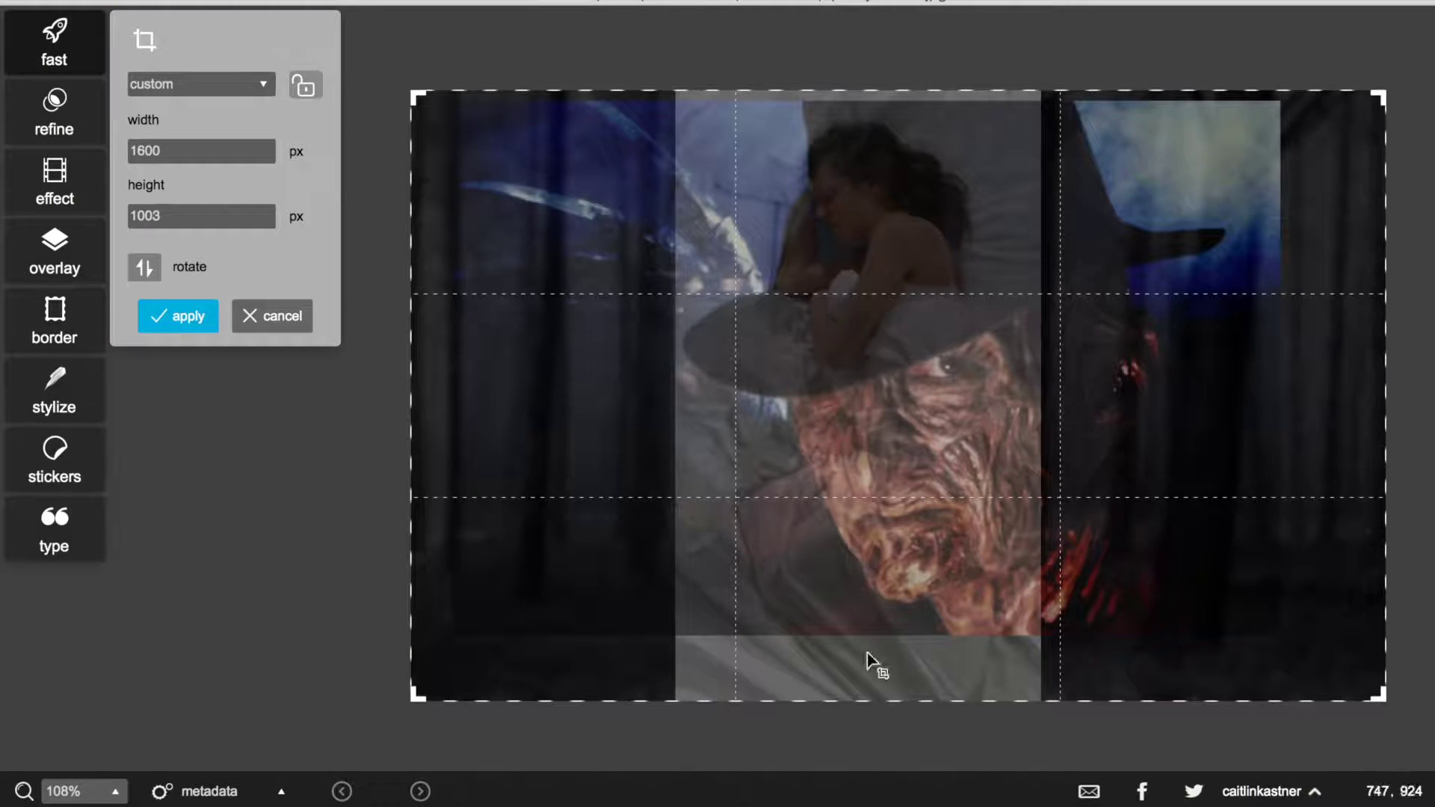
drag(884, 699, 885, 637)
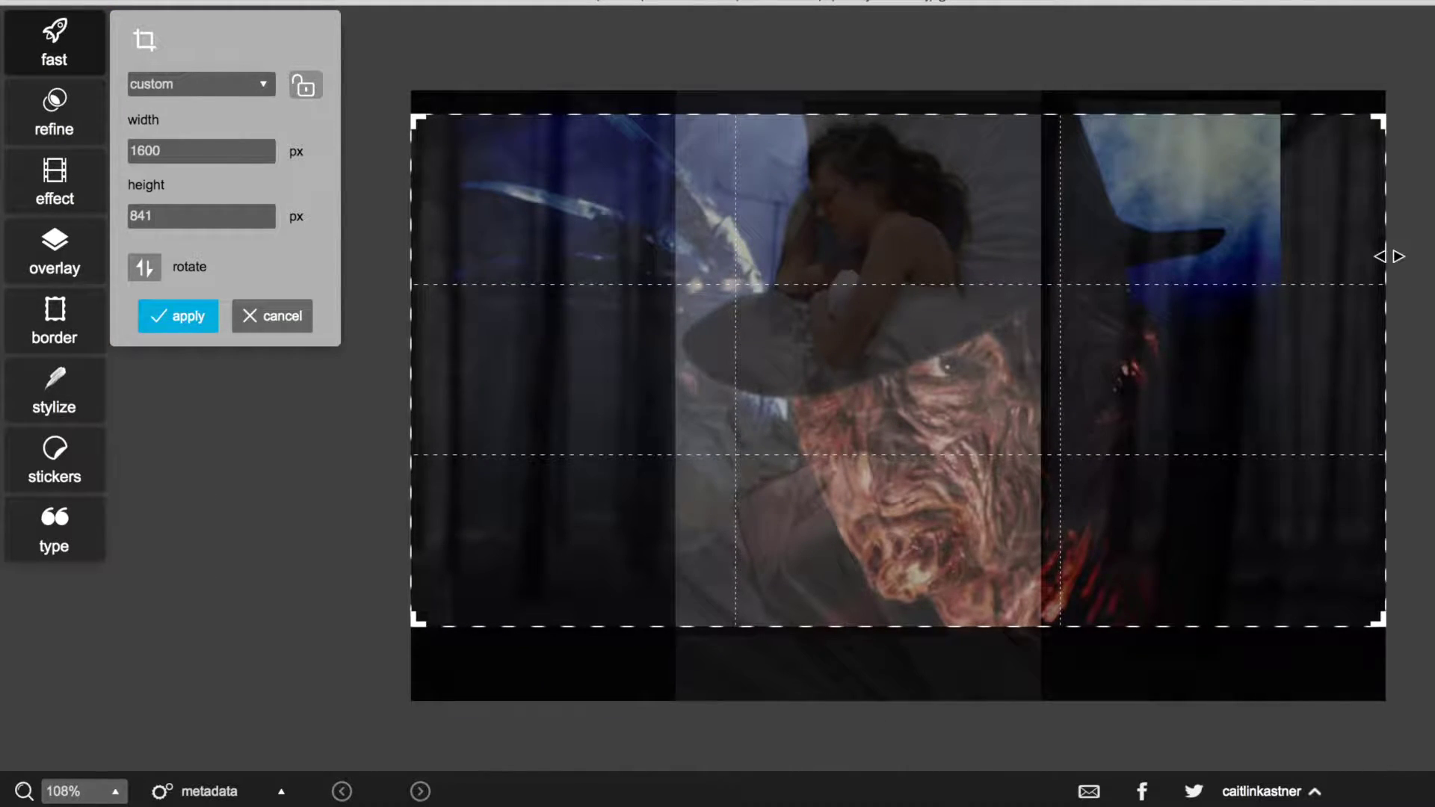
click(178, 316)
Try the autofix correction on the cropped composite
scroll(621, 392, up, 5)
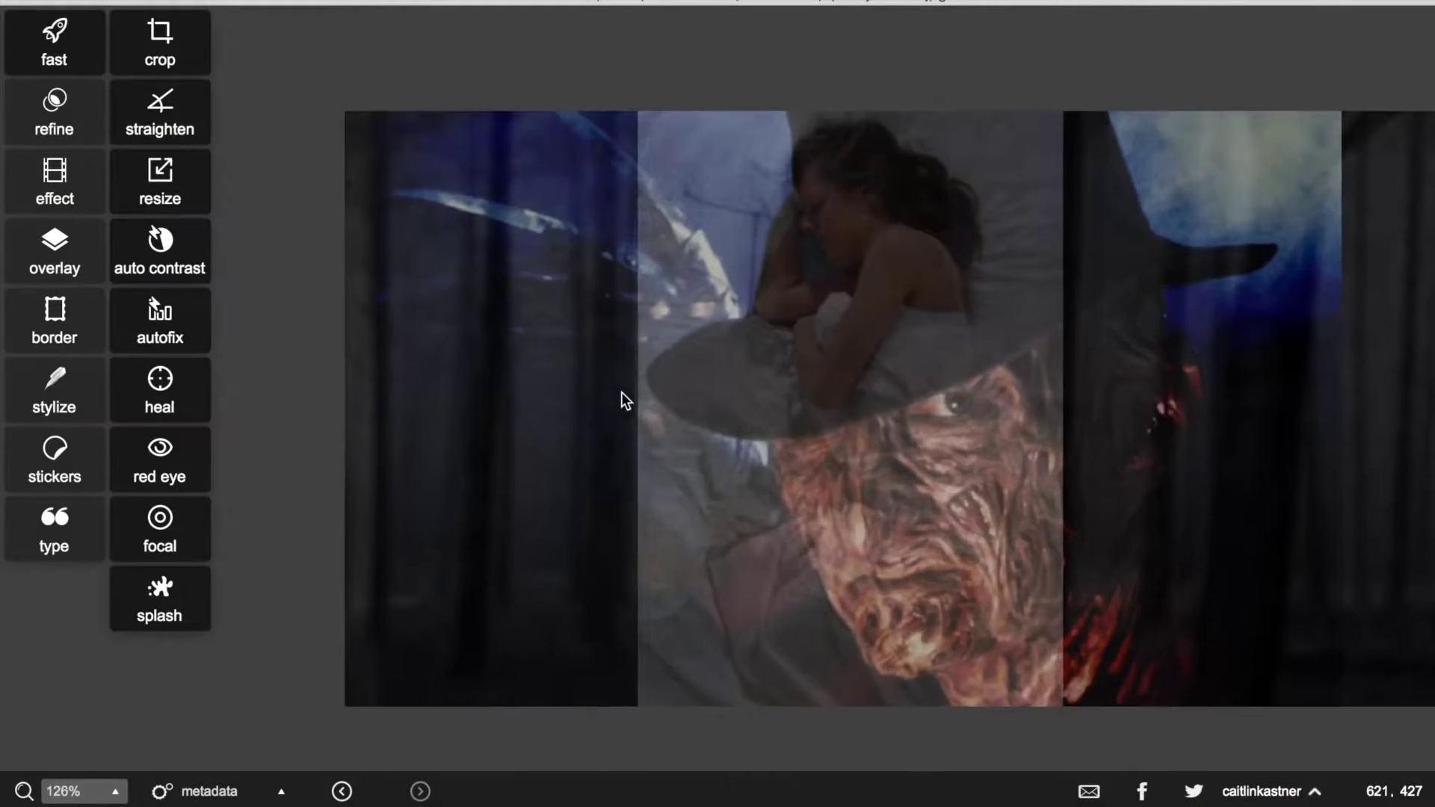
scroll(621, 392, down, 2)
click(160, 304)
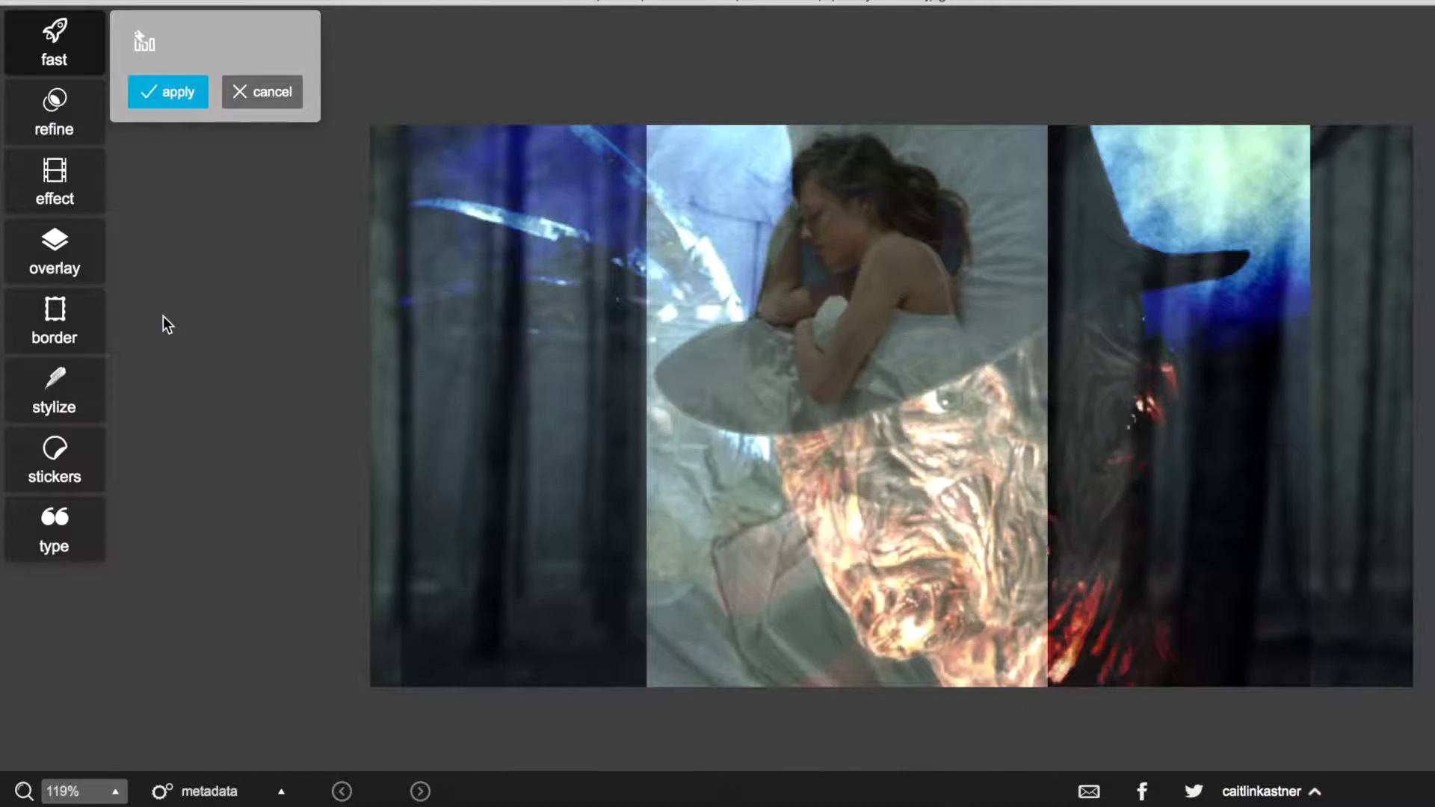
click(258, 102)
Preview several effects from the soft category on the composite, including Per and Rose
click(83, 199)
click(267, 238)
scroll(314, 410, down, 10)
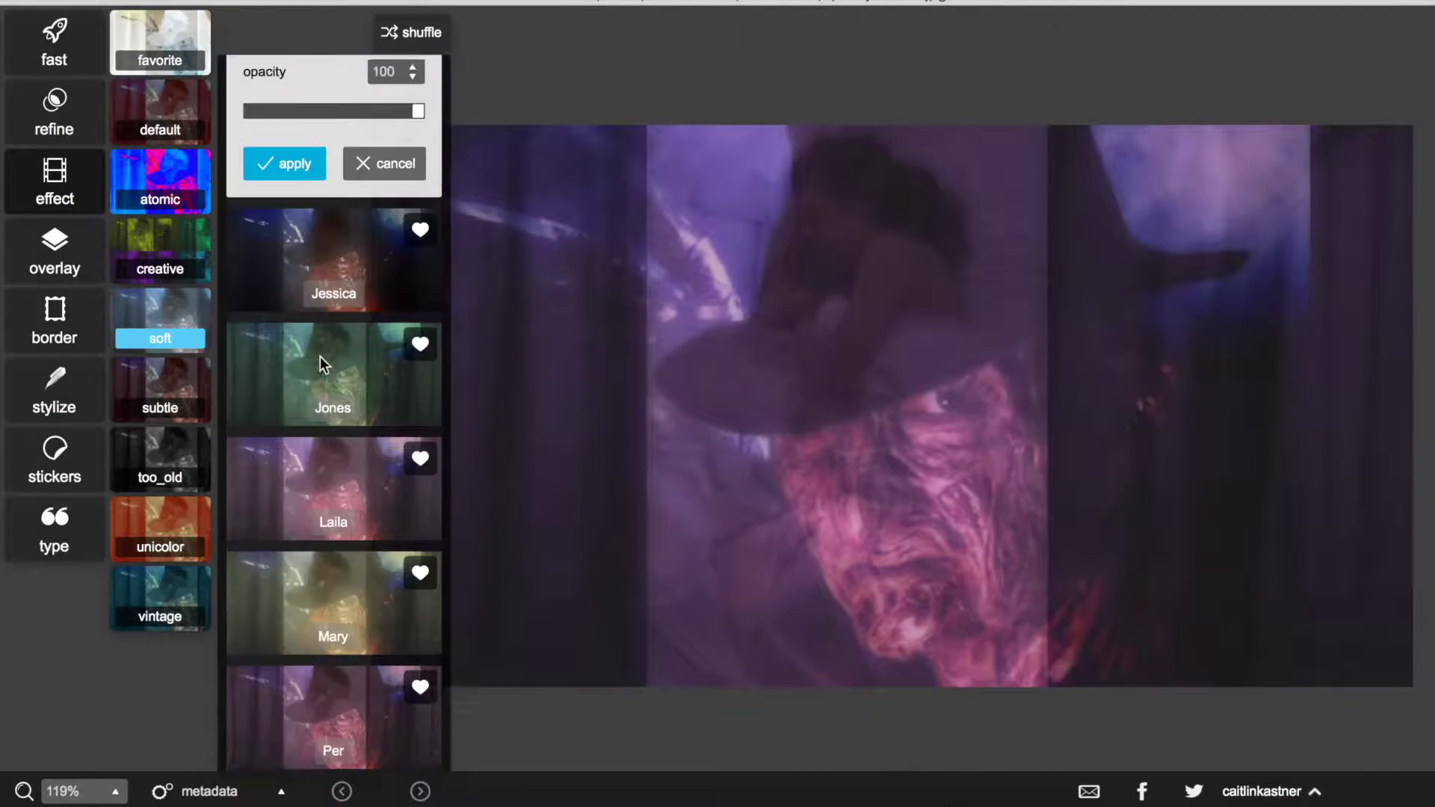
click(291, 709)
click(321, 441)
click(330, 112)
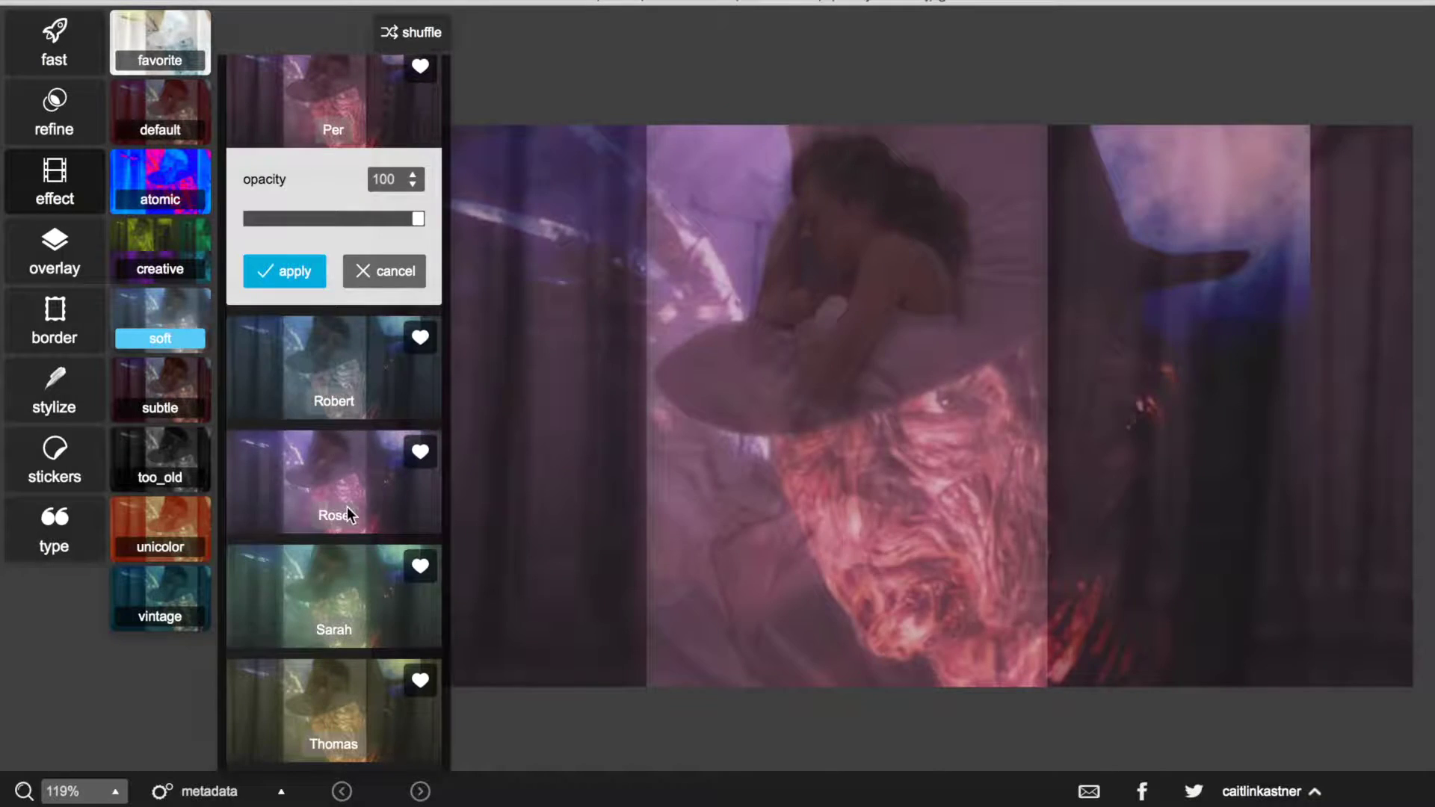
click(347, 507)
scroll(347, 507, up, 10)
click(360, 340)
click(386, 506)
click(81, 263)
click(90, 197)
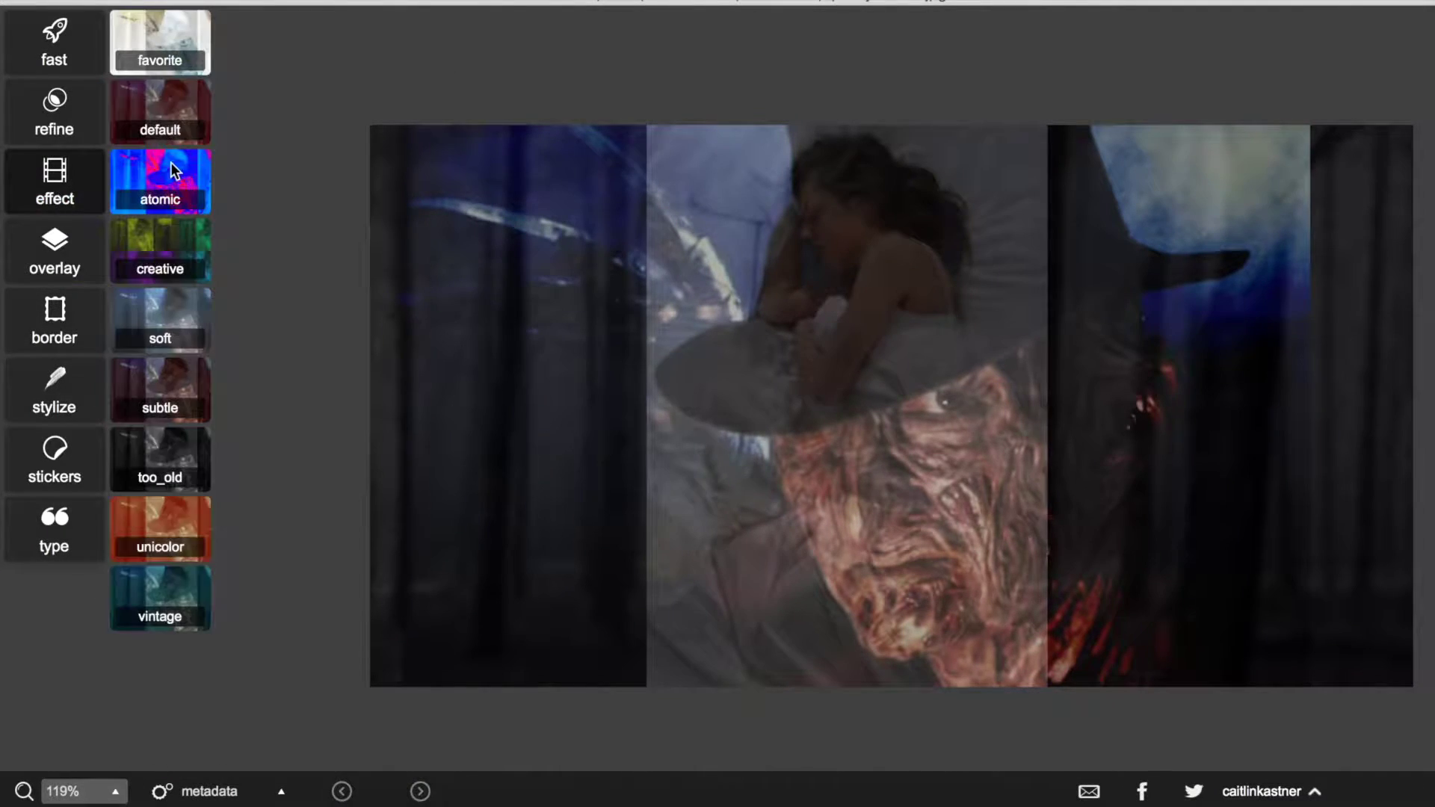
Preview effects from the default category on the composite, including Jean and Salomon
click(158, 105)
click(165, 51)
click(304, 118)
click(160, 124)
scroll(302, 599, down, 5)
click(302, 599)
click(341, 724)
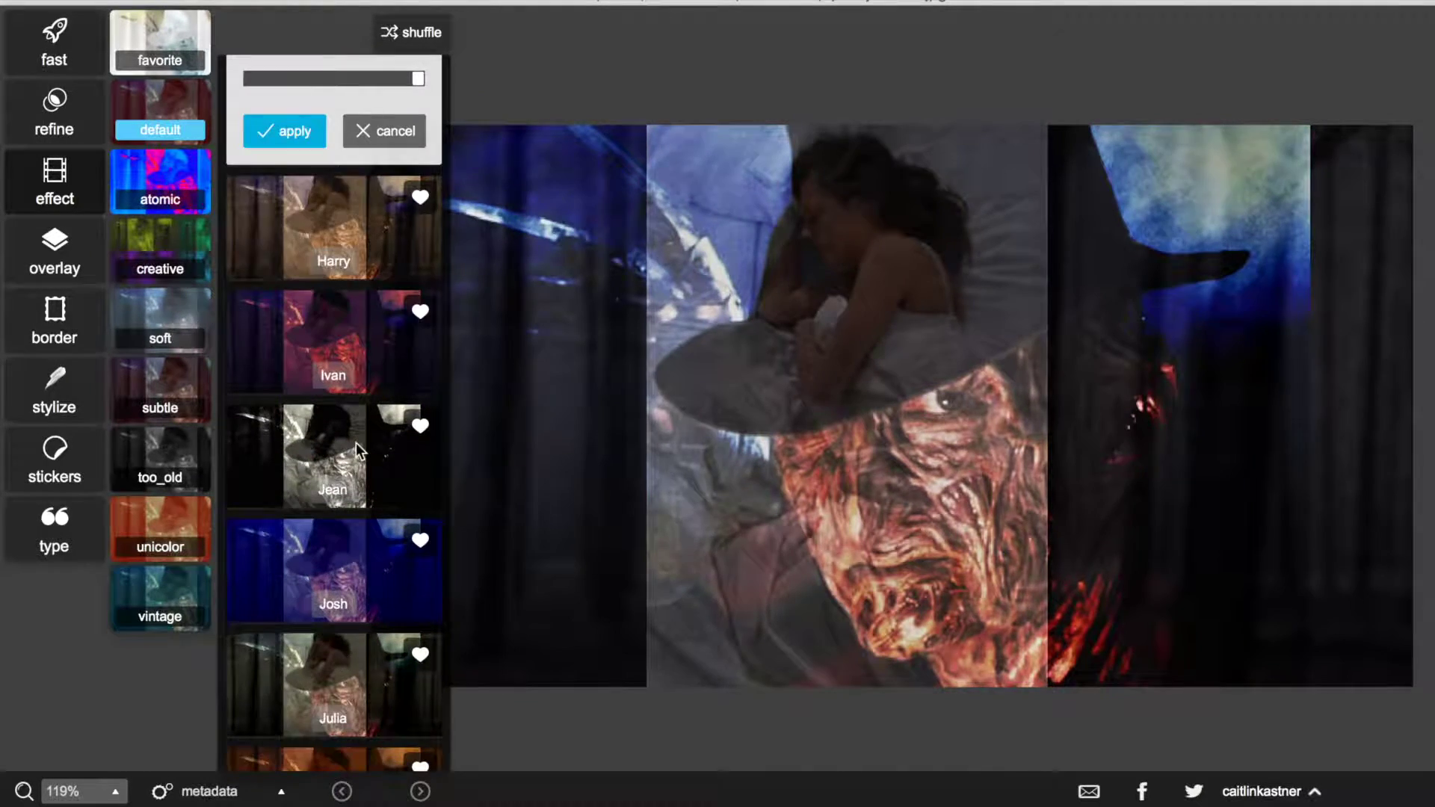
click(355, 442)
click(307, 572)
click(306, 571)
scroll(362, 545, down, 10)
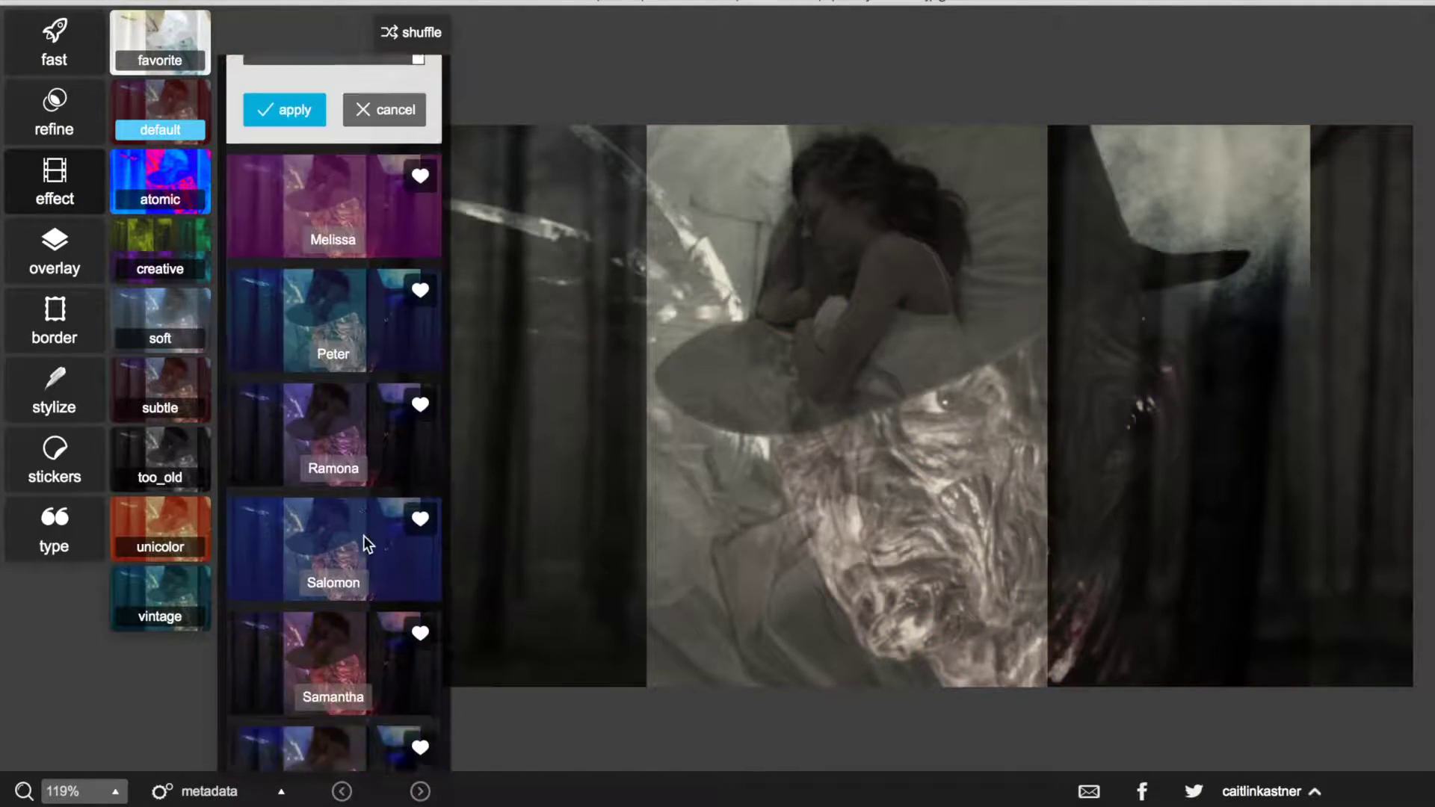
click(363, 535)
click(350, 615)
click(348, 695)
Compare further default-category effects, such as Sara, for a suitable colour tone
scroll(344, 349, up, 5)
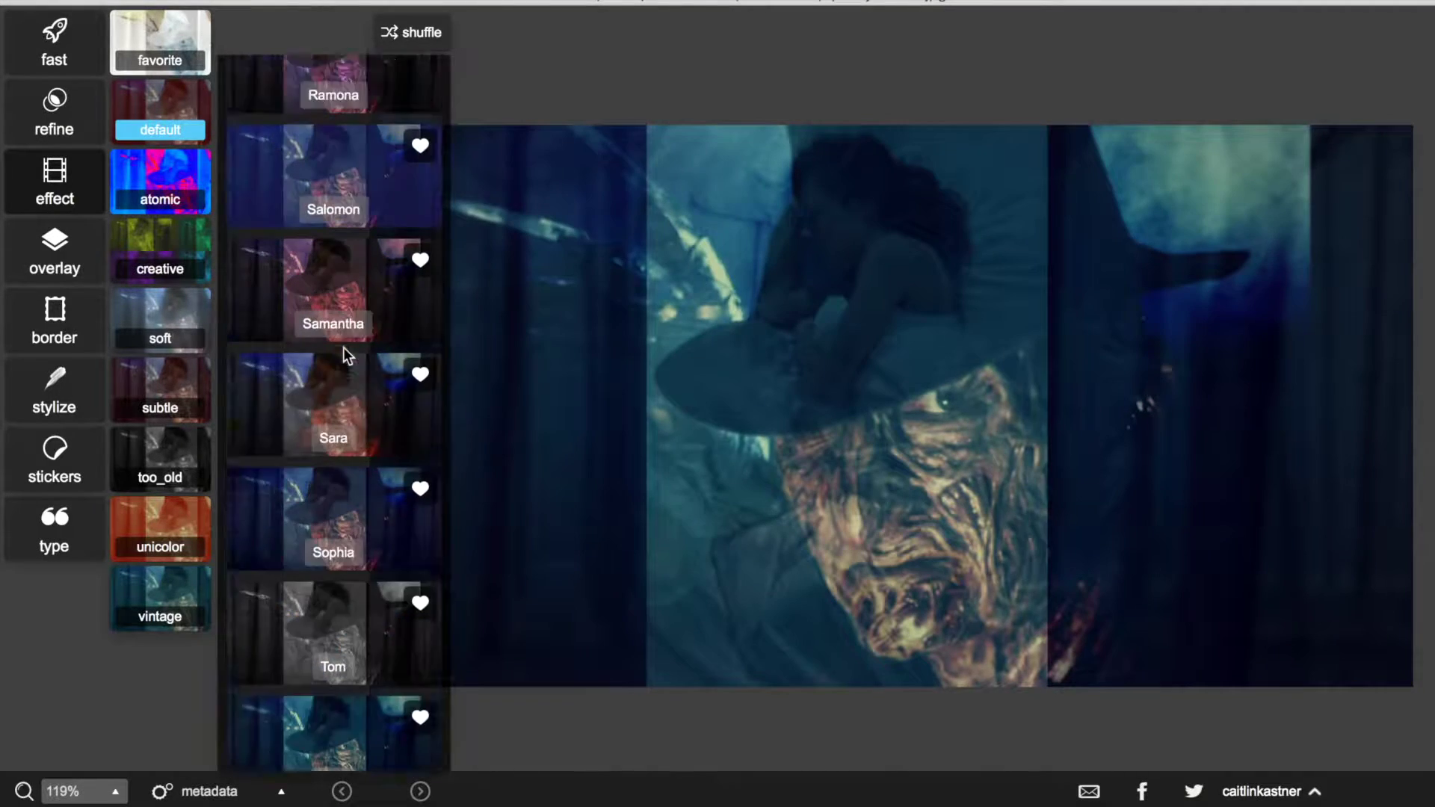
click(363, 453)
scroll(364, 453, down, 3)
click(359, 523)
click(355, 604)
scroll(338, 577, up, 10)
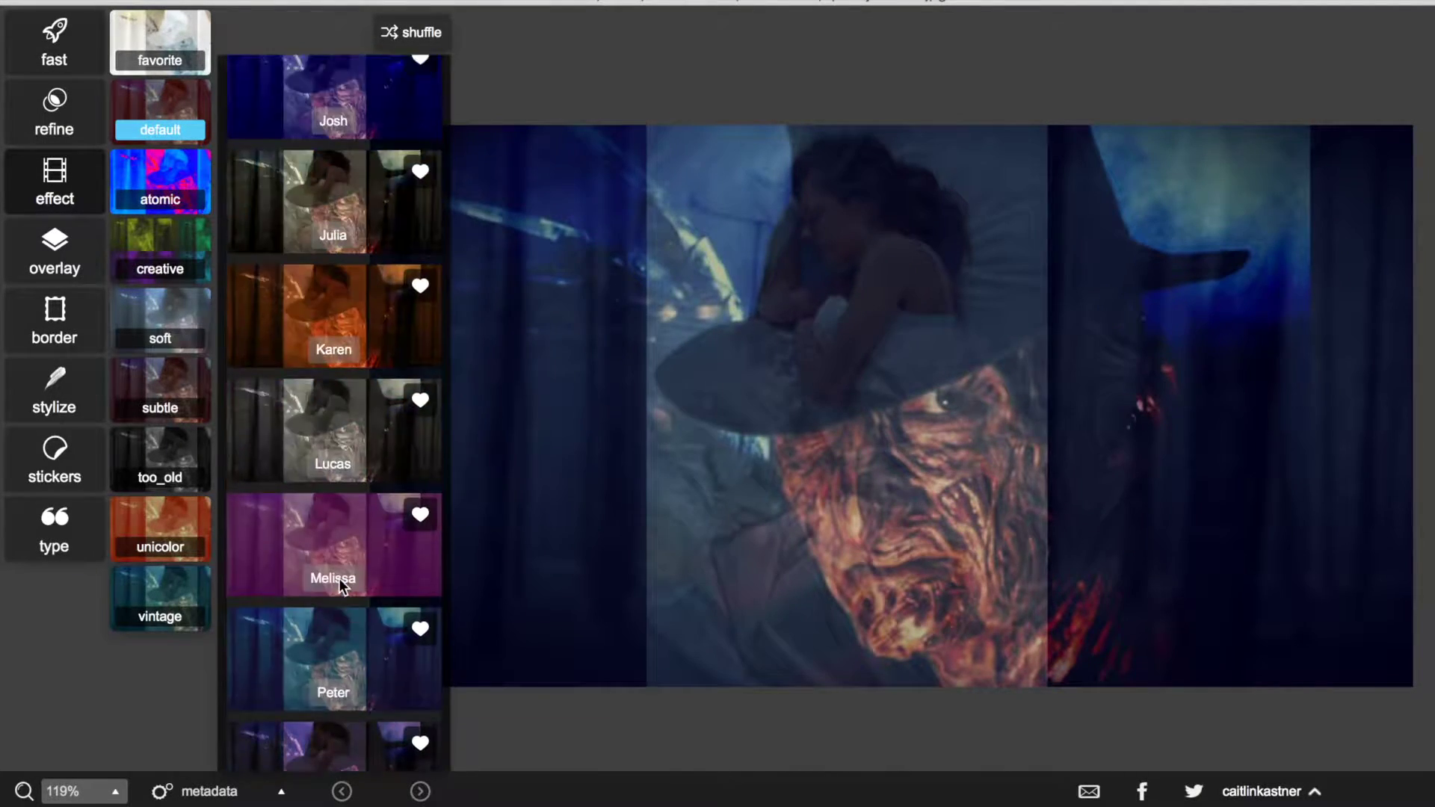
click(366, 449)
click(377, 523)
scroll(377, 523, up, 1)
double_click(377, 523)
scroll(376, 524, down, 10)
scroll(377, 523, up, 8)
click(384, 607)
click(68, 151)
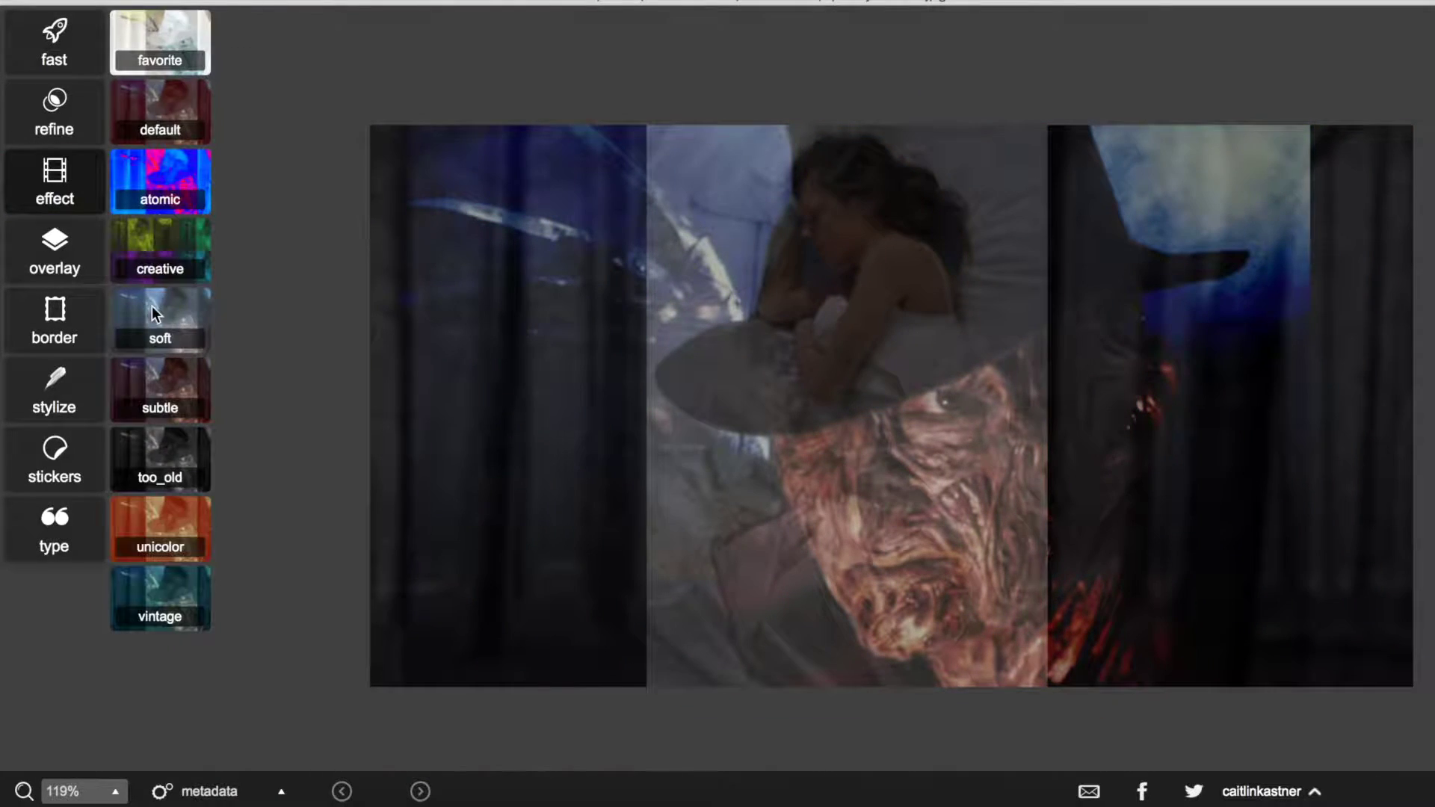
Preview the subtle effect Sanna on the composite and look through the too_old and unicolor effects
click(175, 404)
scroll(277, 511, down, 3)
click(276, 510)
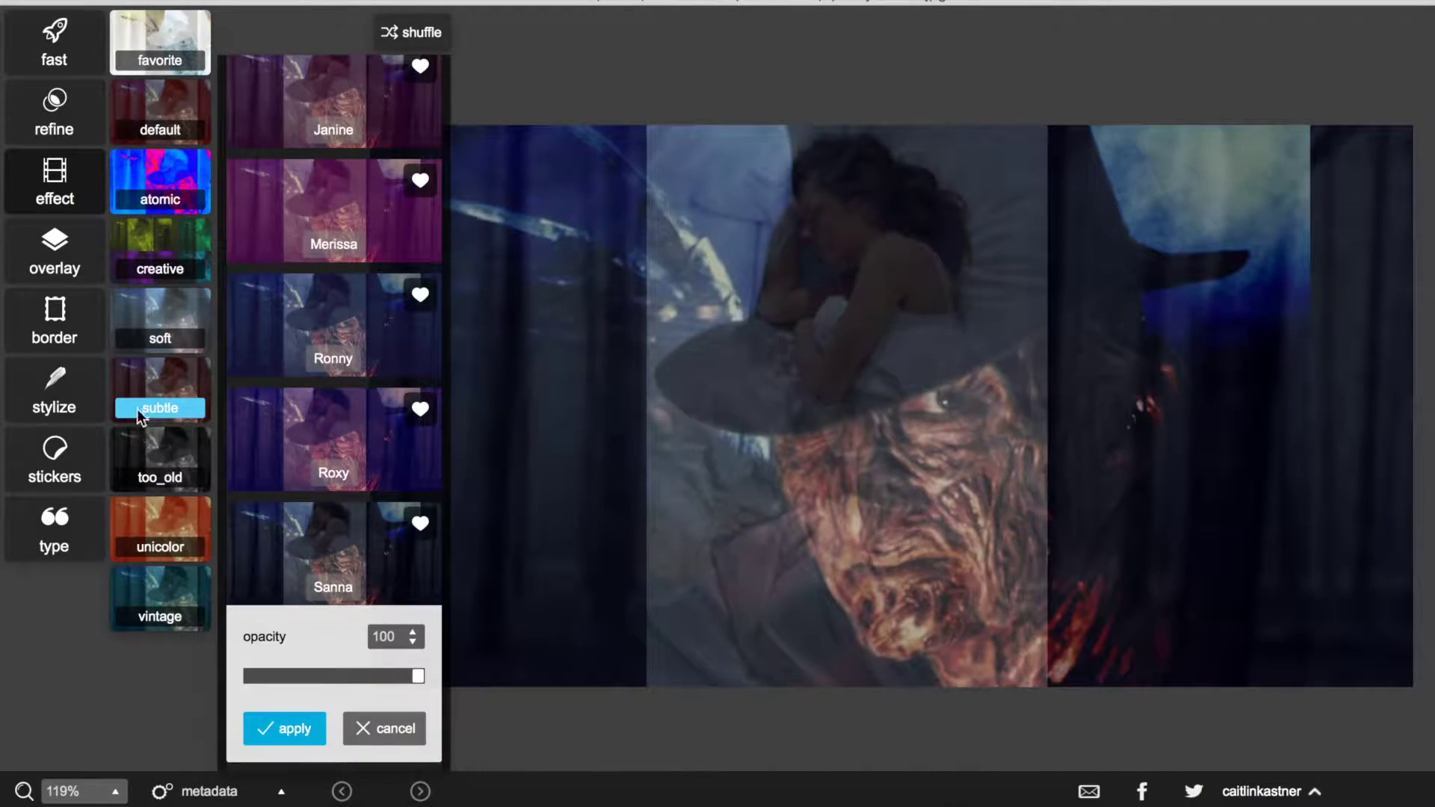
click(160, 467)
click(184, 517)
scroll(304, 658, down, 10)
Preview several vintage effects on the composite and check the creative and subtle categories
click(180, 594)
scroll(289, 549, down, 10)
click(329, 265)
click(354, 516)
scroll(337, 598, down, 3)
click(321, 697)
click(336, 438)
scroll(333, 434, up, 10)
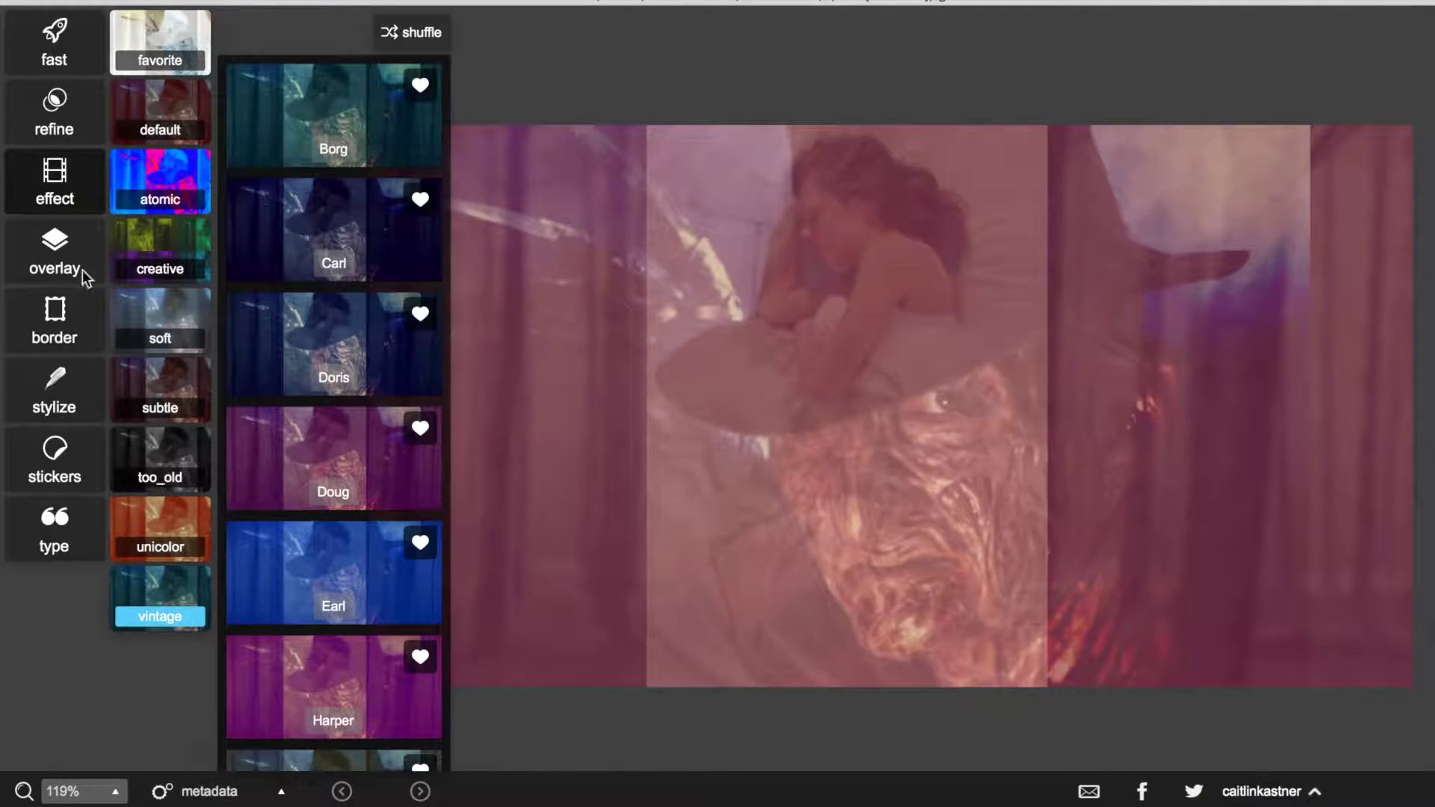
click(167, 274)
scroll(332, 404, down, 5)
click(177, 413)
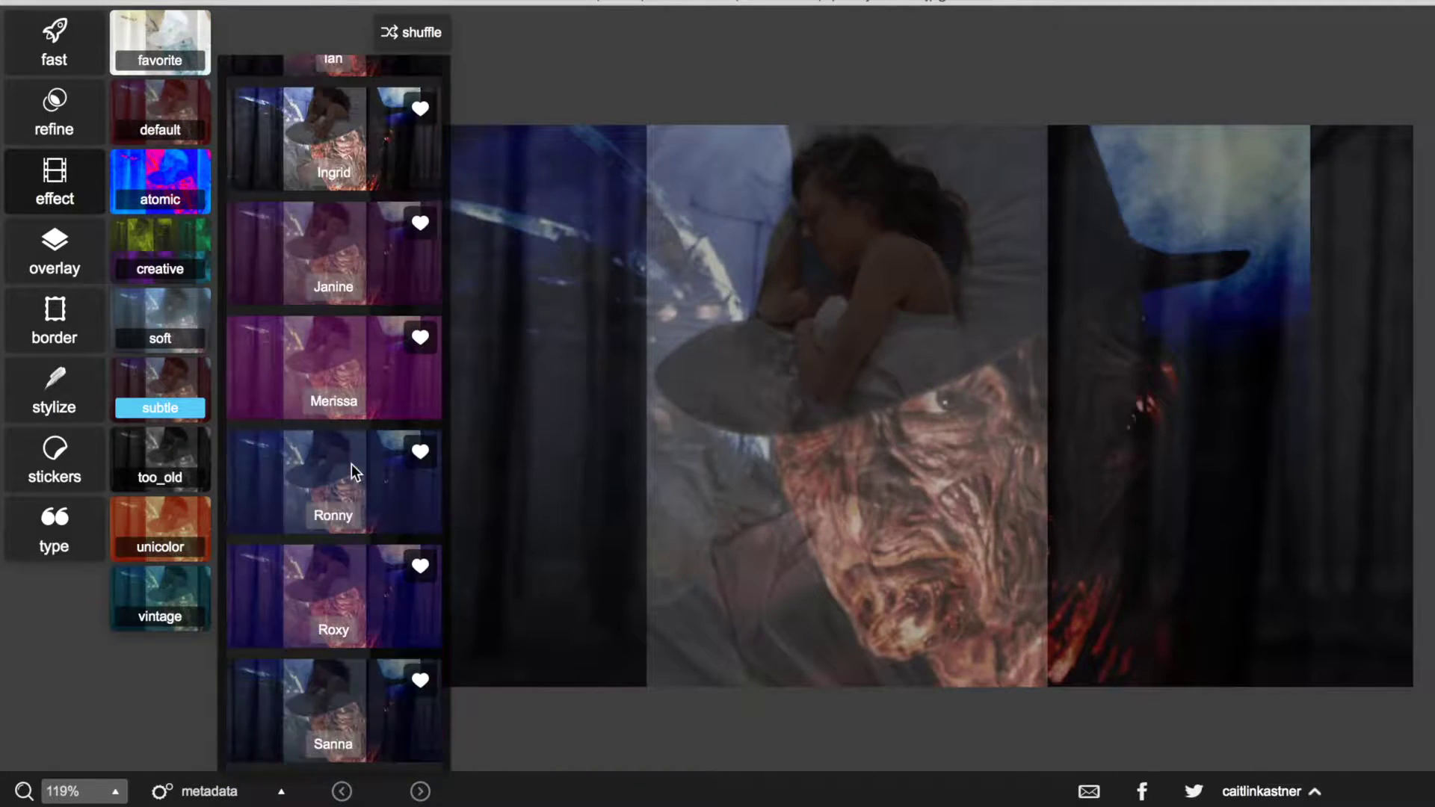
Look through the acquest and default overlay collections for a texture that suits the composite
click(101, 261)
click(170, 43)
click(152, 201)
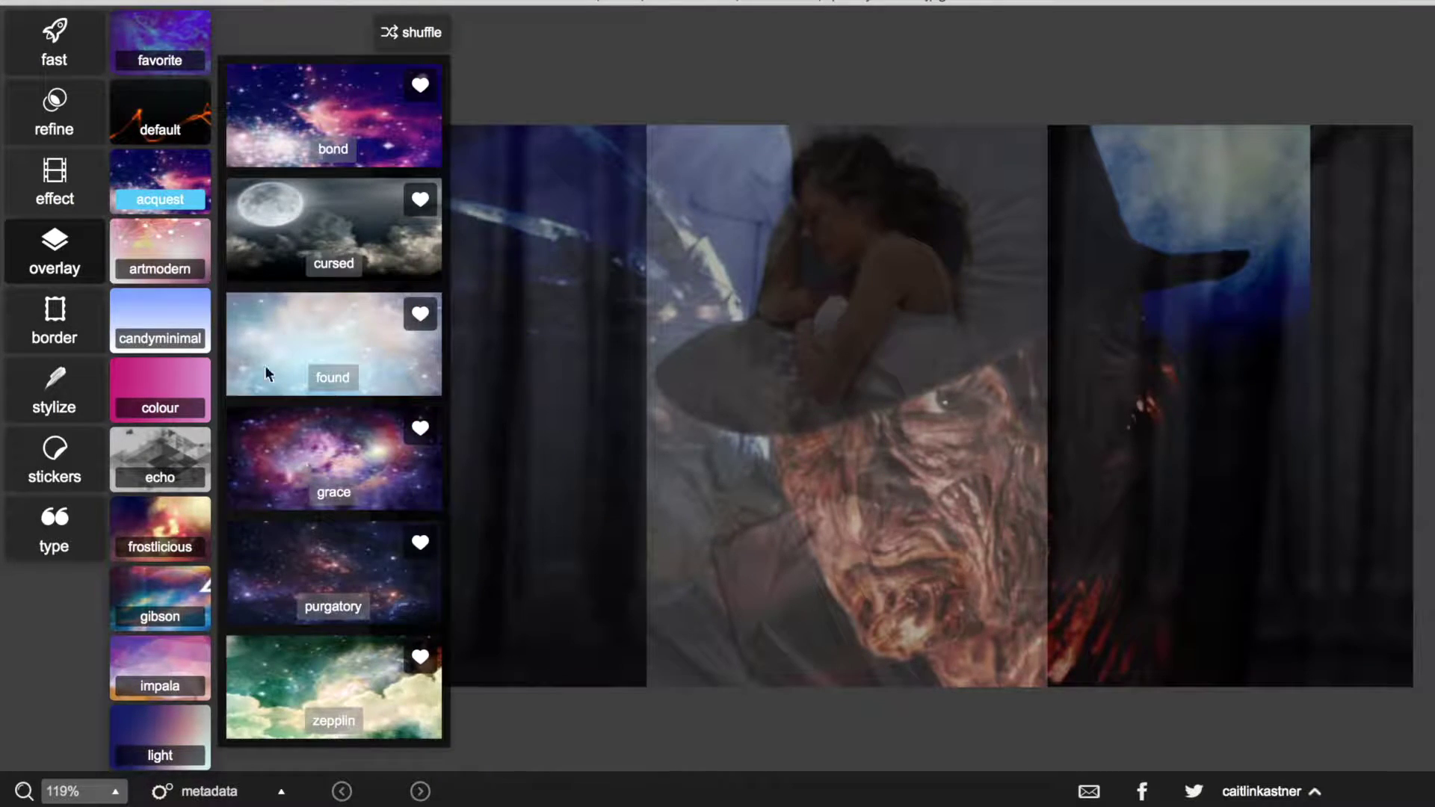
click(246, 239)
click(182, 124)
scroll(313, 400, down, 15)
scroll(313, 401, up, 4)
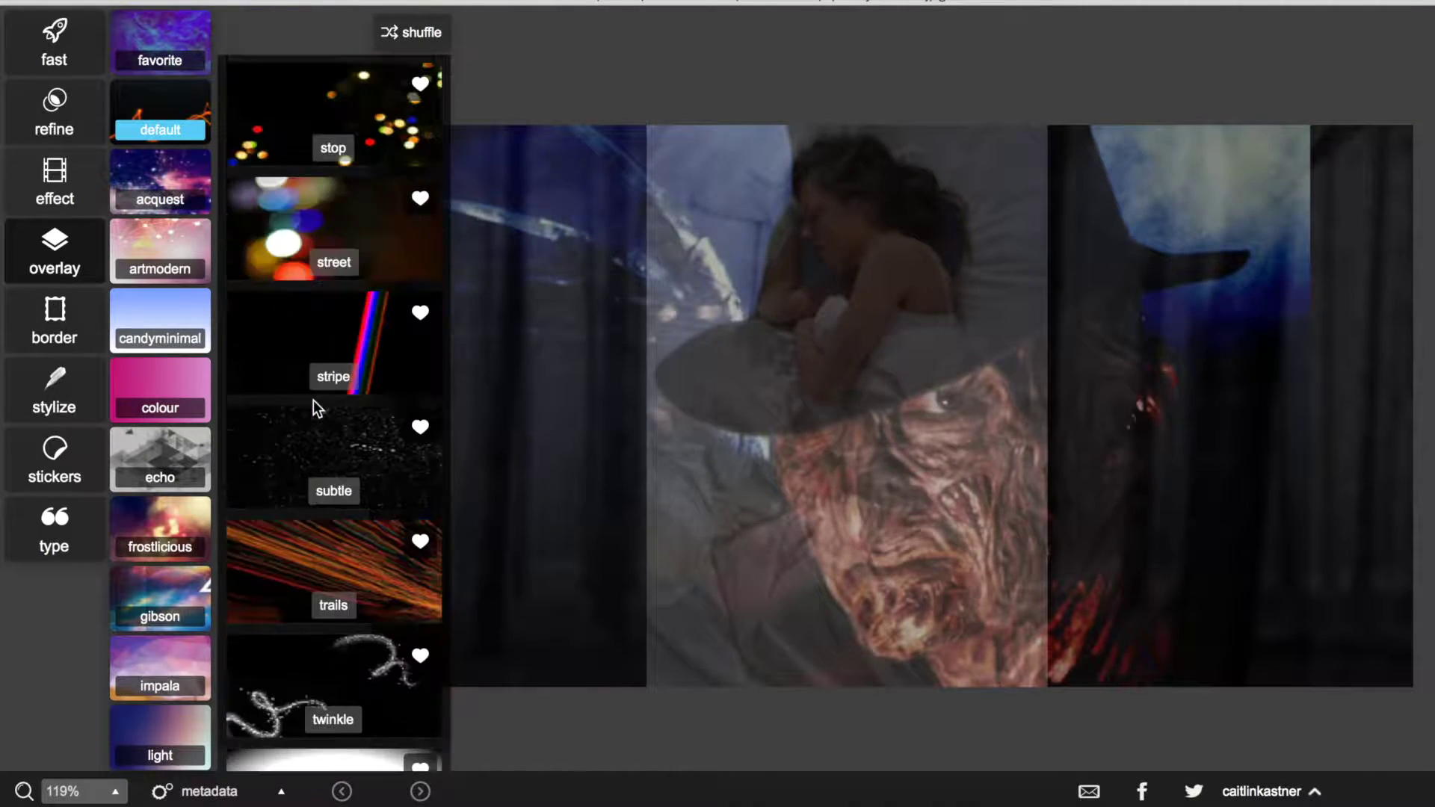
Examine further overlay collections, including frostlicious, impala, gibson and skyfell, for a fitting texture
click(193, 529)
scroll(247, 568, down, 10)
click(151, 663)
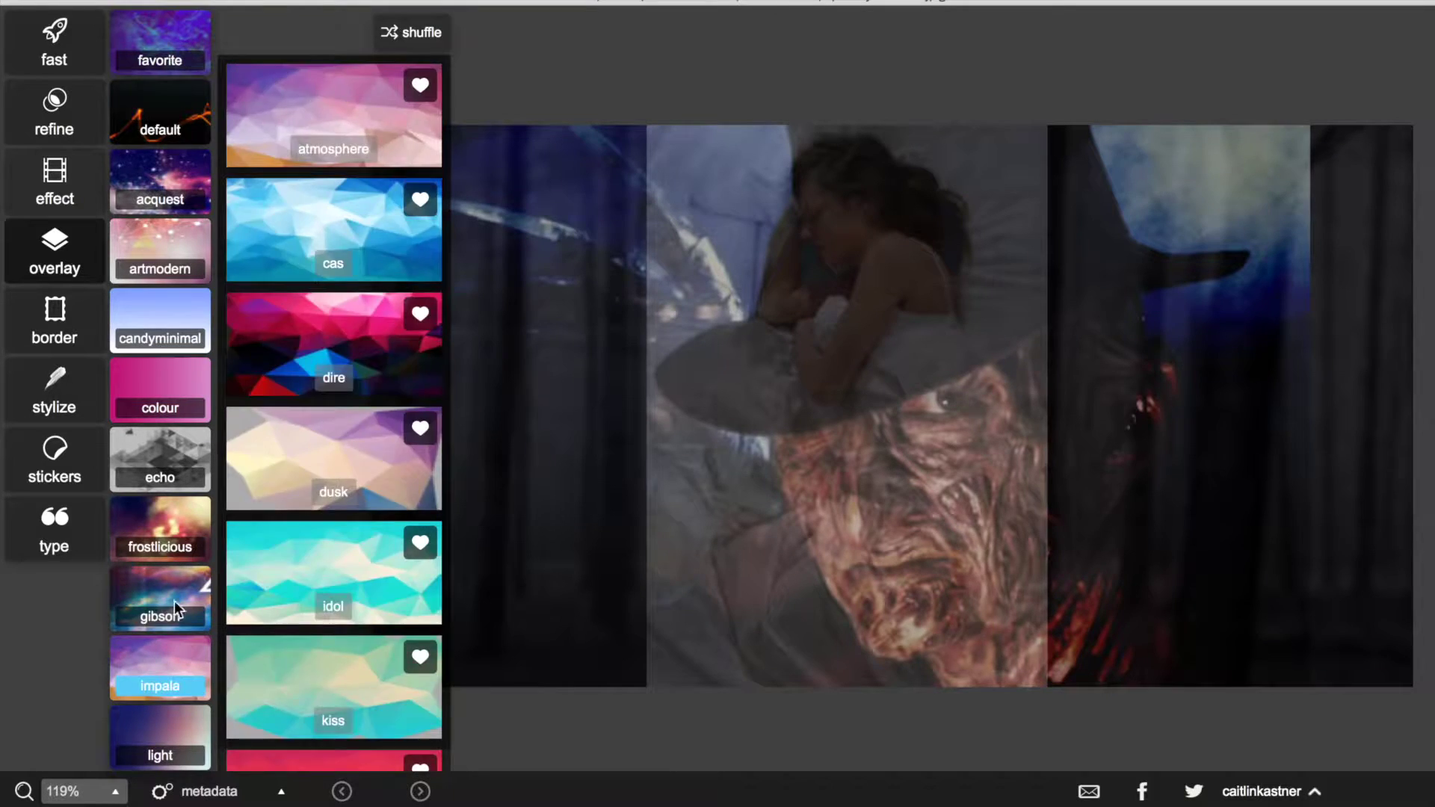
click(174, 604)
scroll(238, 632, down, 5)
scroll(168, 478, down, 4)
click(160, 613)
scroll(181, 673, down, 8)
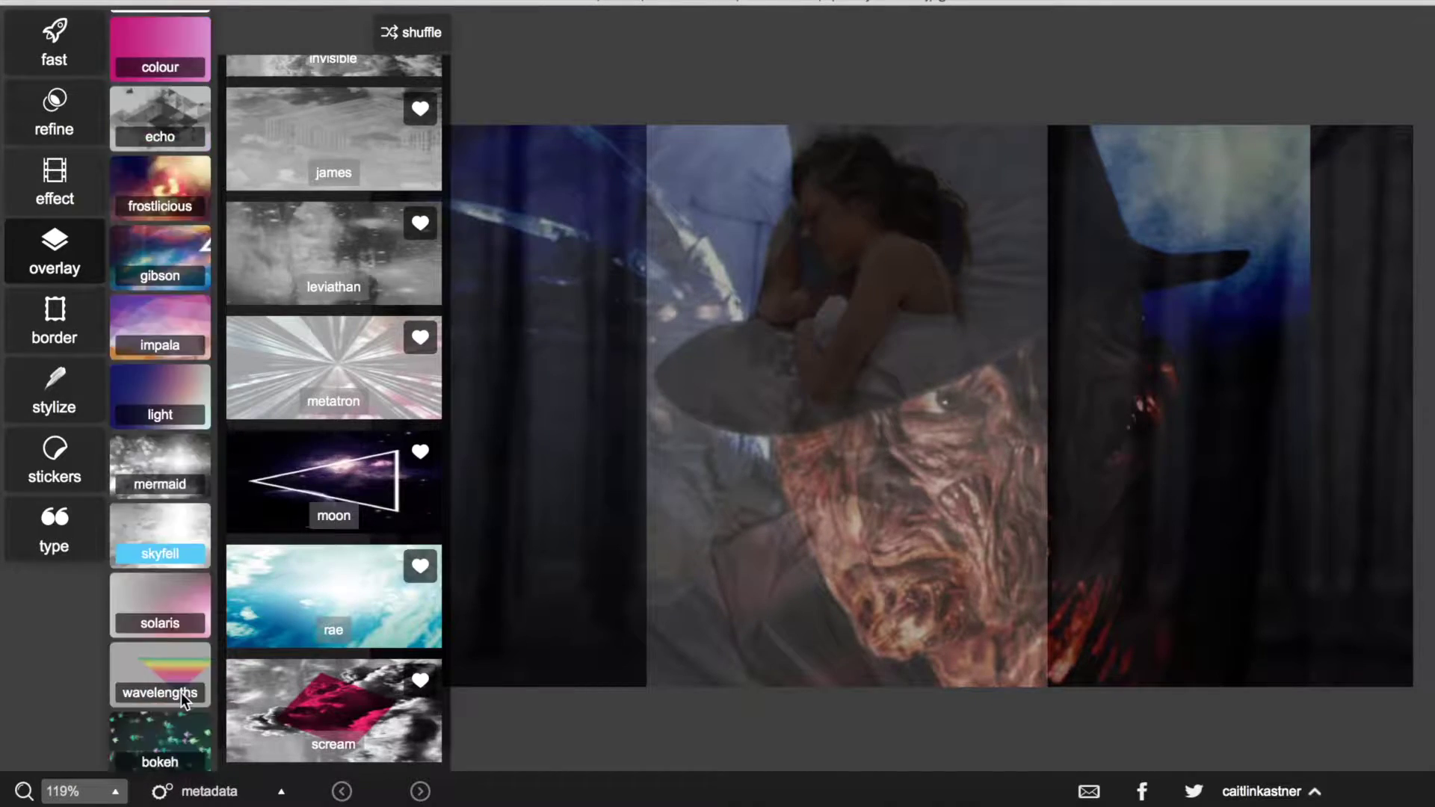
scroll(168, 662, down, 5)
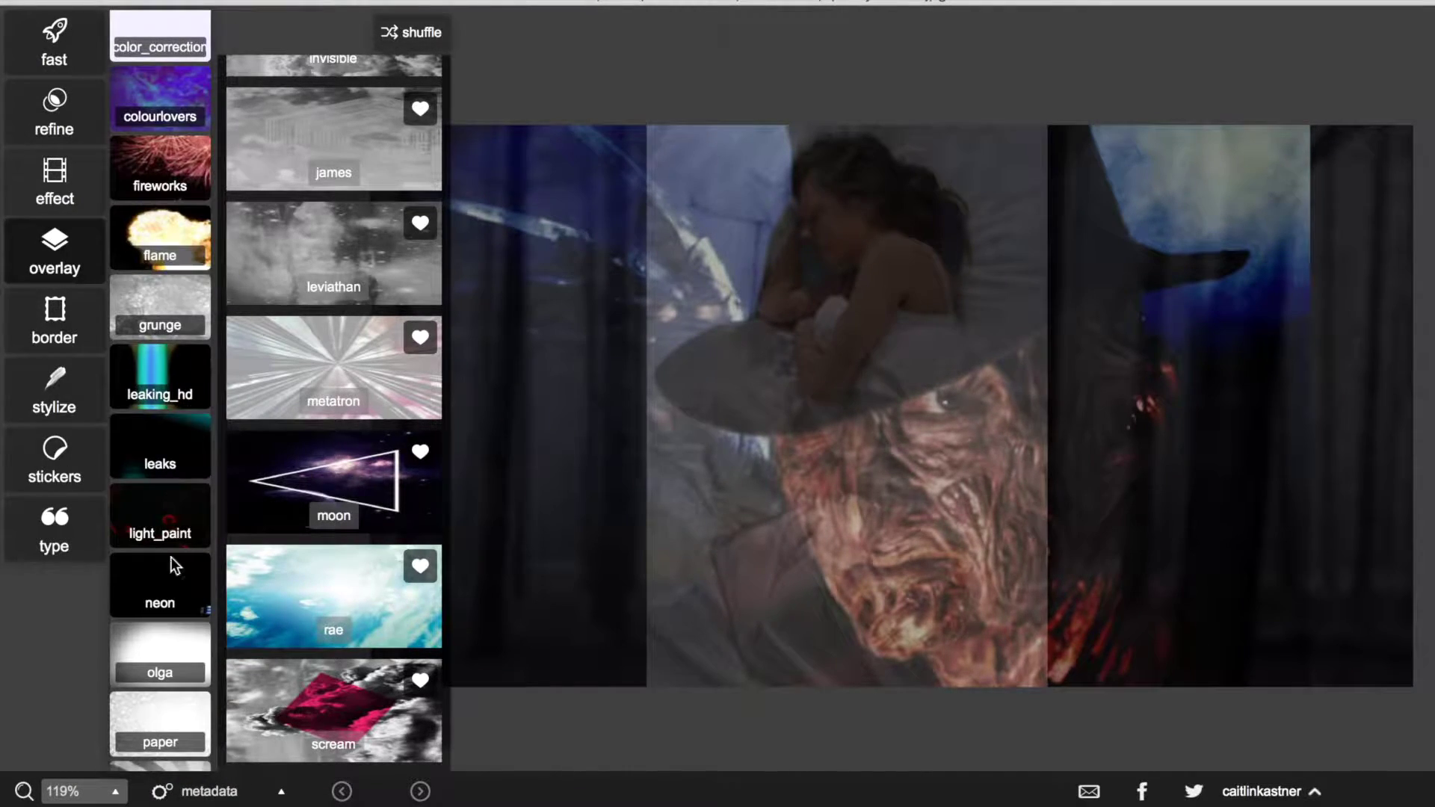
scroll(176, 538, down, 5)
Preview overlays from the smoke collection on the composite, including cobal
click(160, 740)
click(158, 539)
click(336, 127)
scroll(345, 449, down, 3)
click(345, 459)
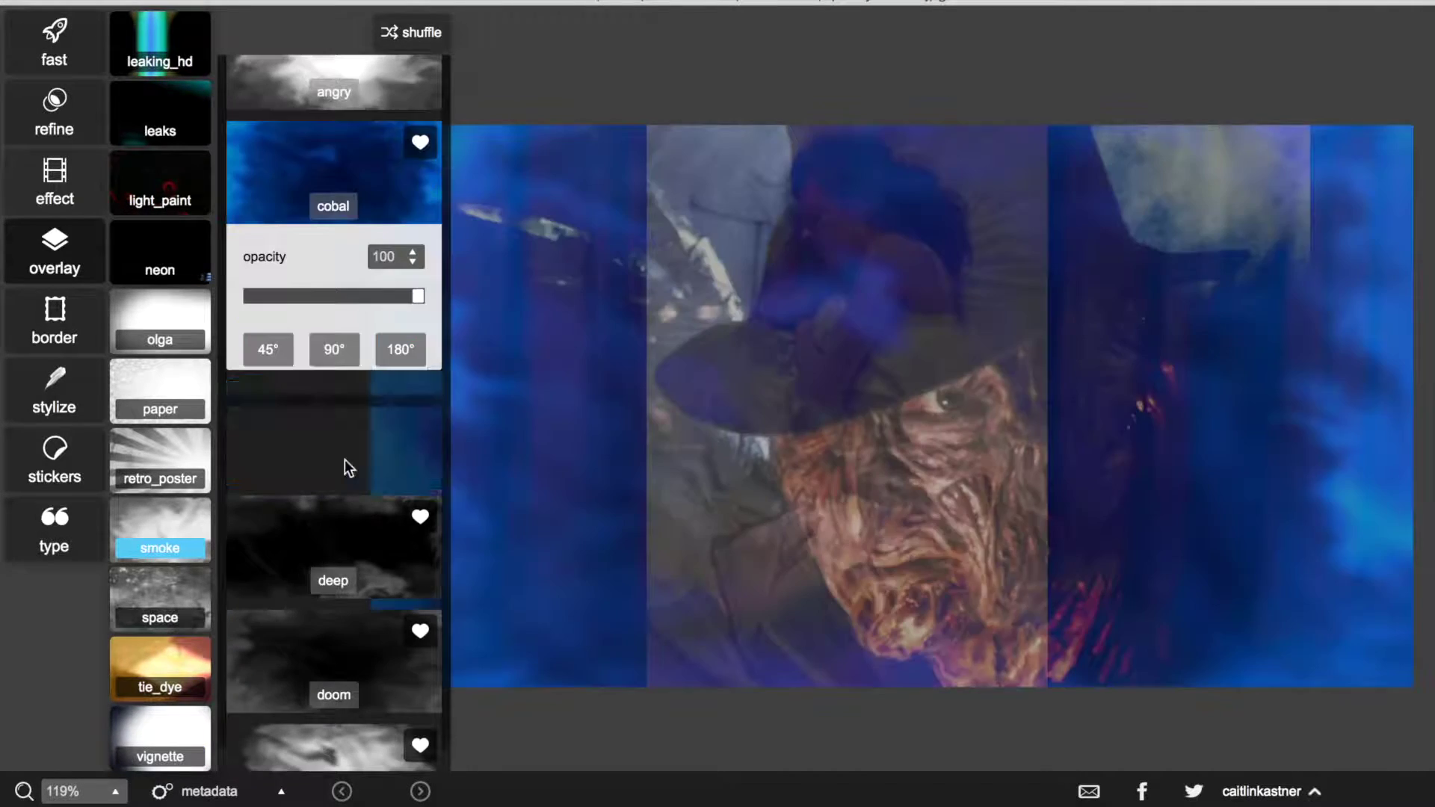
click(341, 512)
scroll(334, 490, down, 3)
click(334, 489)
click(340, 543)
scroll(341, 539, down, 6)
Apply a dark smoke overlay to the composite and compare the image with and without it
click(350, 601)
mouse_move(361, 460)
mouse_down()
mouse_move(301, 458)
mouse_move(352, 460)
mouse_up()
click(284, 614)
click(420, 793)
click(343, 794)
click(420, 796)
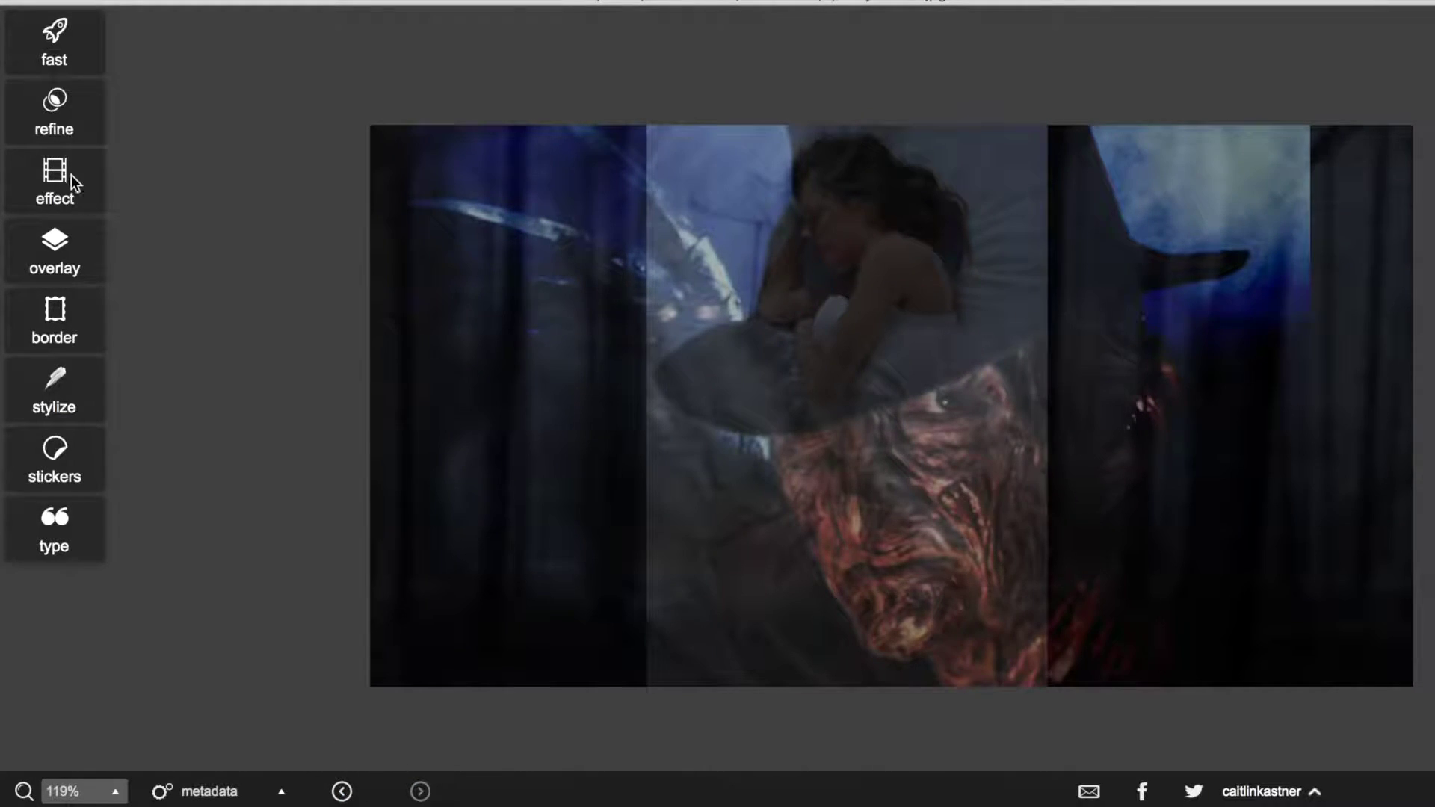
Try several stylize filters on the composite, including pencil
click(83, 535)
click(225, 425)
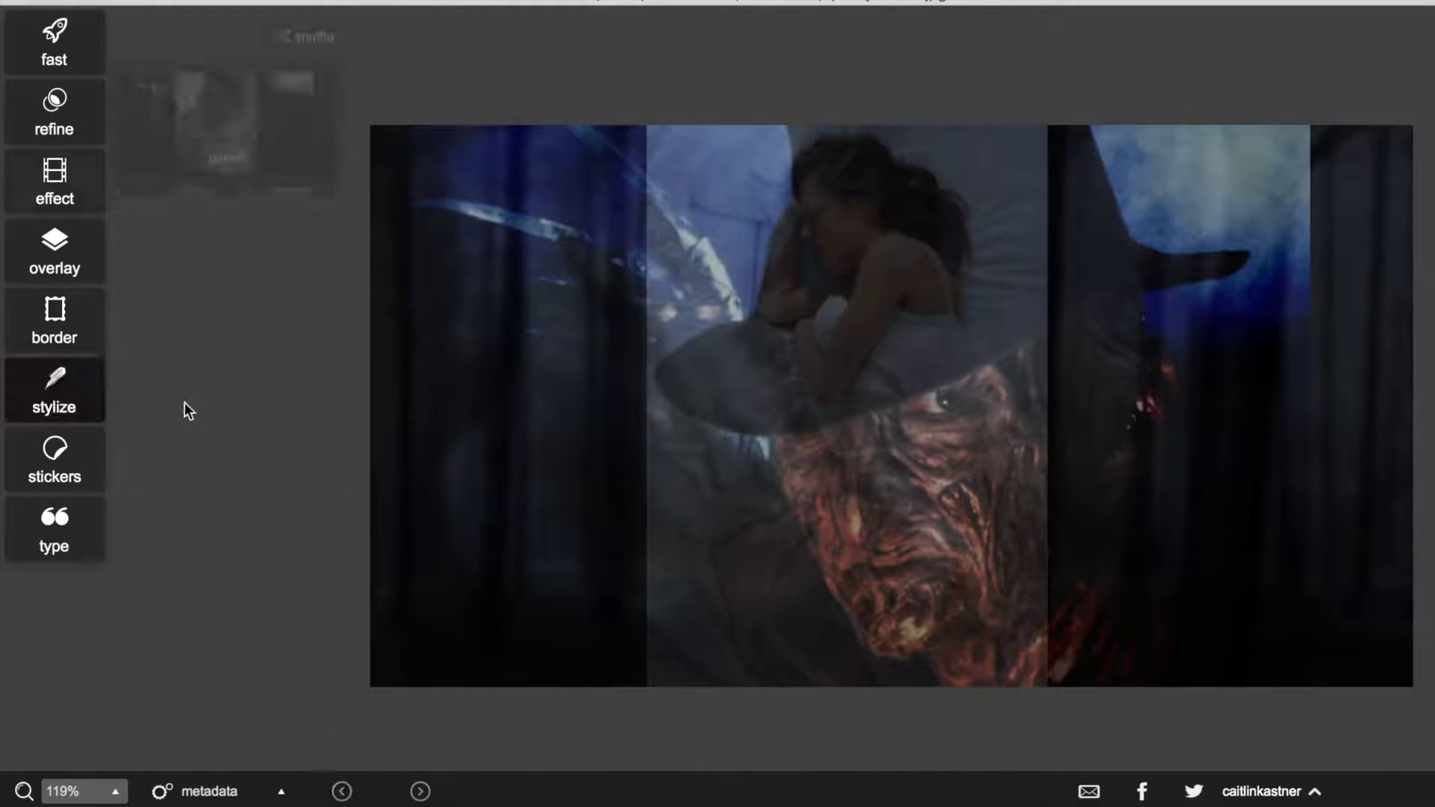
scroll(212, 628, down, 8)
click(254, 441)
scroll(271, 676, up, 4)
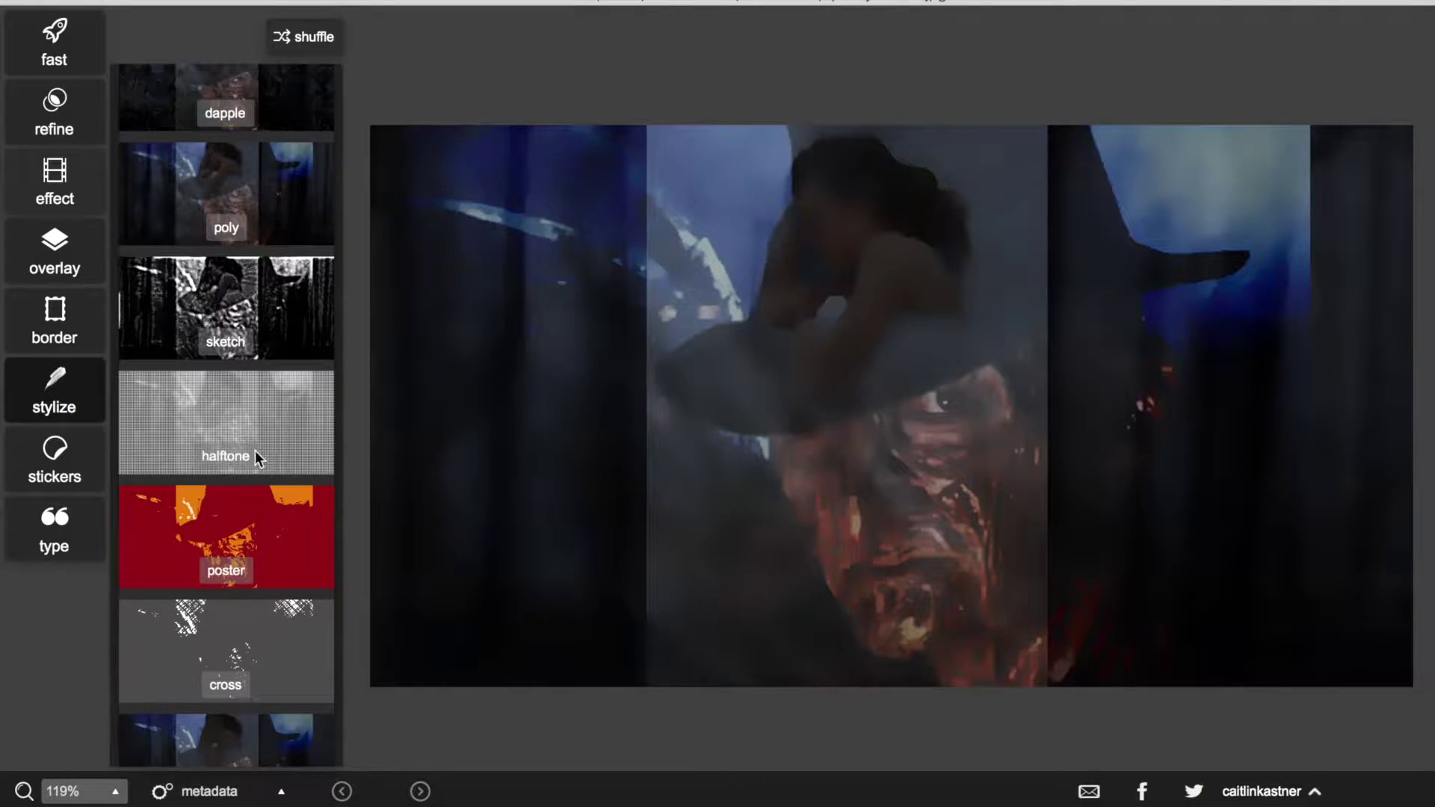
click(260, 528)
scroll(278, 455, up, 2)
click(279, 453)
click(277, 320)
scroll(275, 226, up, 3)
click(274, 235)
click(266, 154)
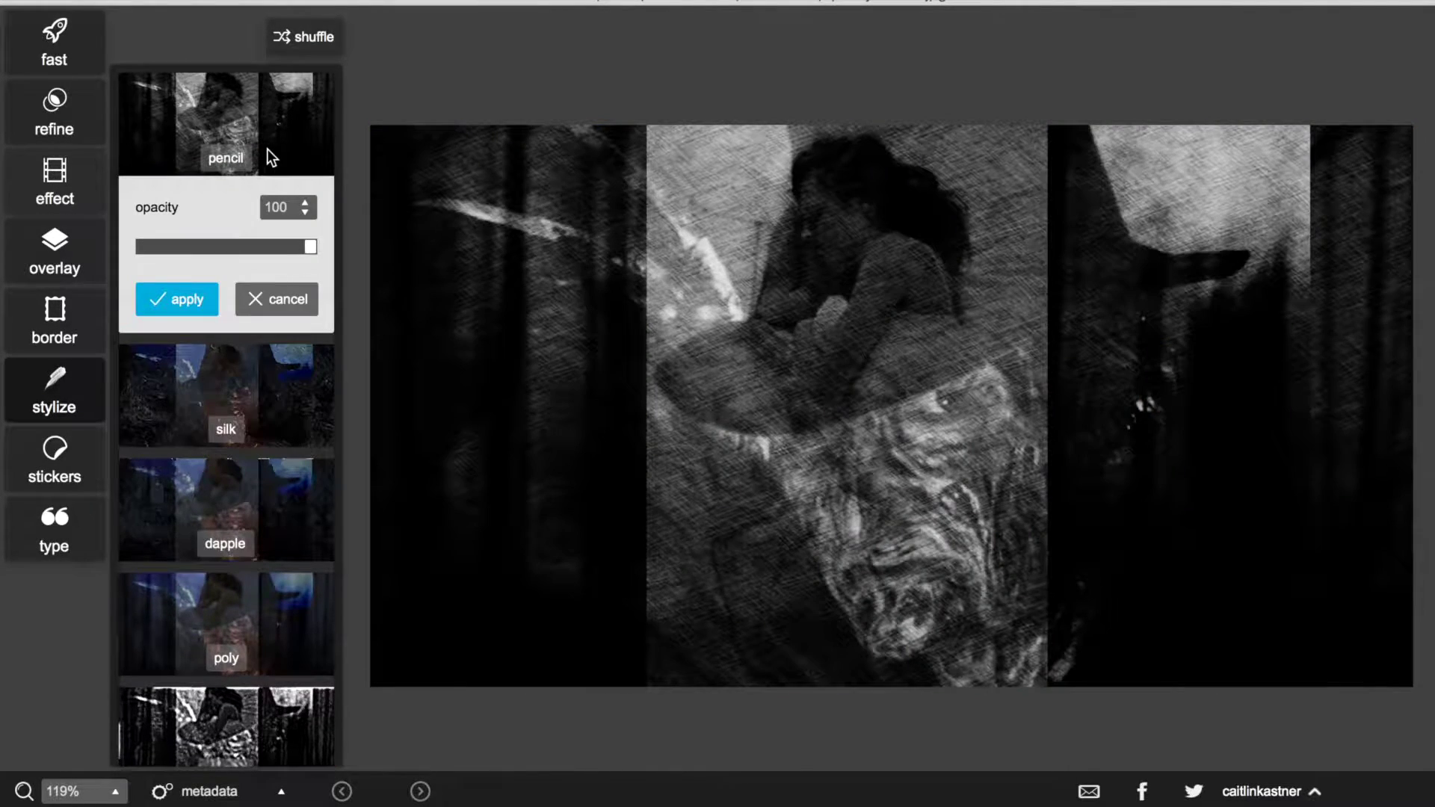
click(265, 301)
Preview effects from the atomic collection on the composite, including Vermillion and Cobalt
click(54, 251)
click(160, 183)
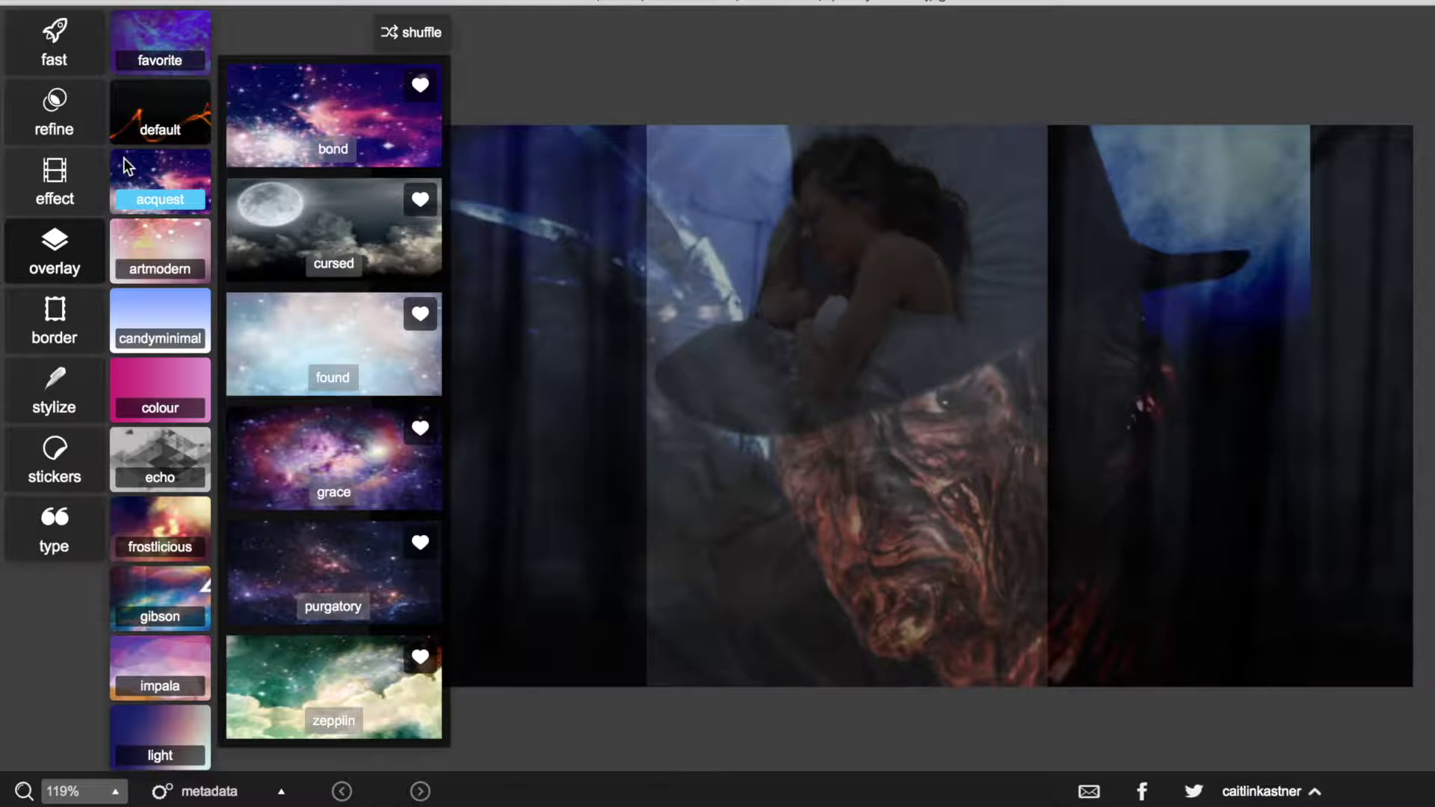
click(54, 183)
click(160, 184)
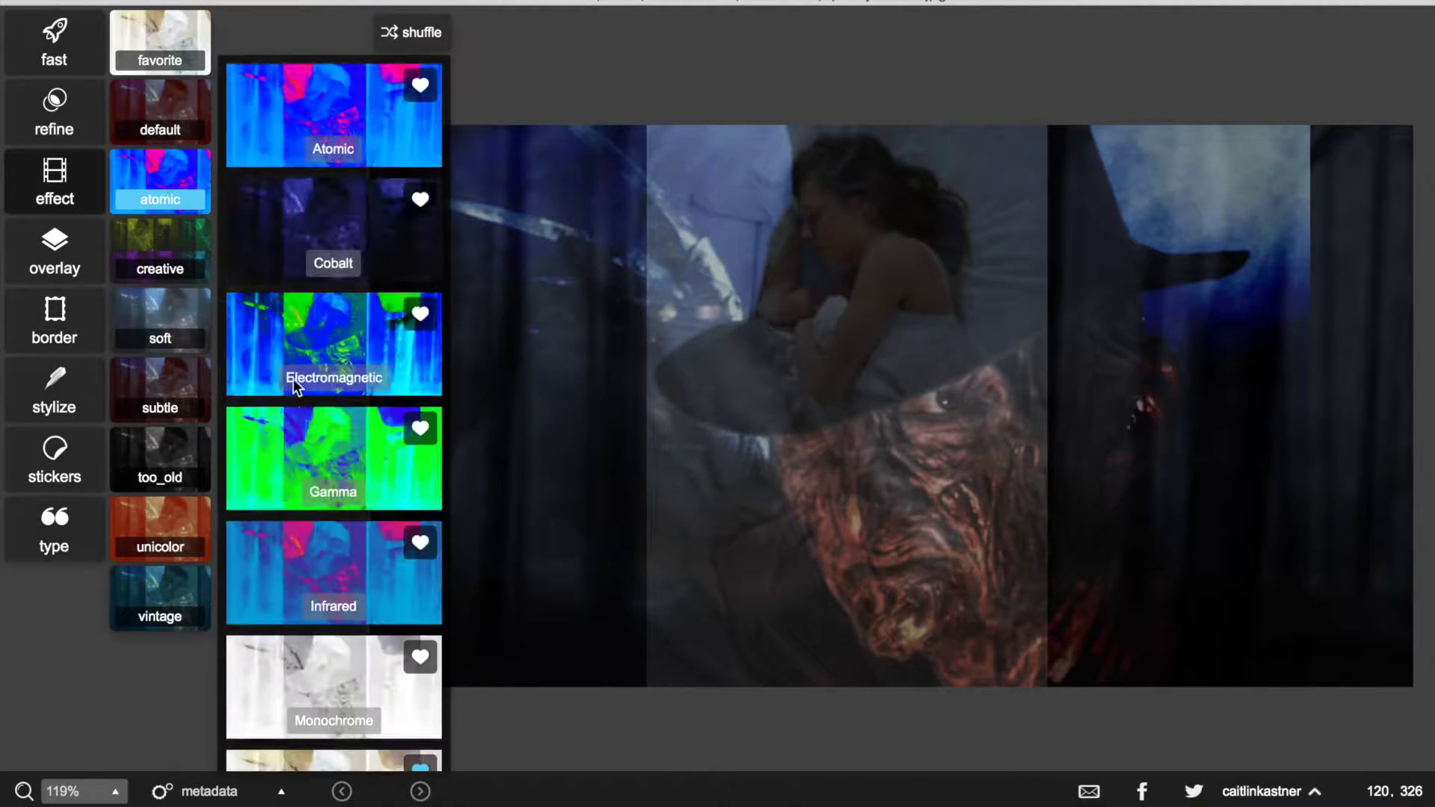
scroll(334, 448, down, 6)
click(334, 359)
scroll(347, 526, down, 2)
click(348, 526)
click(344, 594)
click(333, 681)
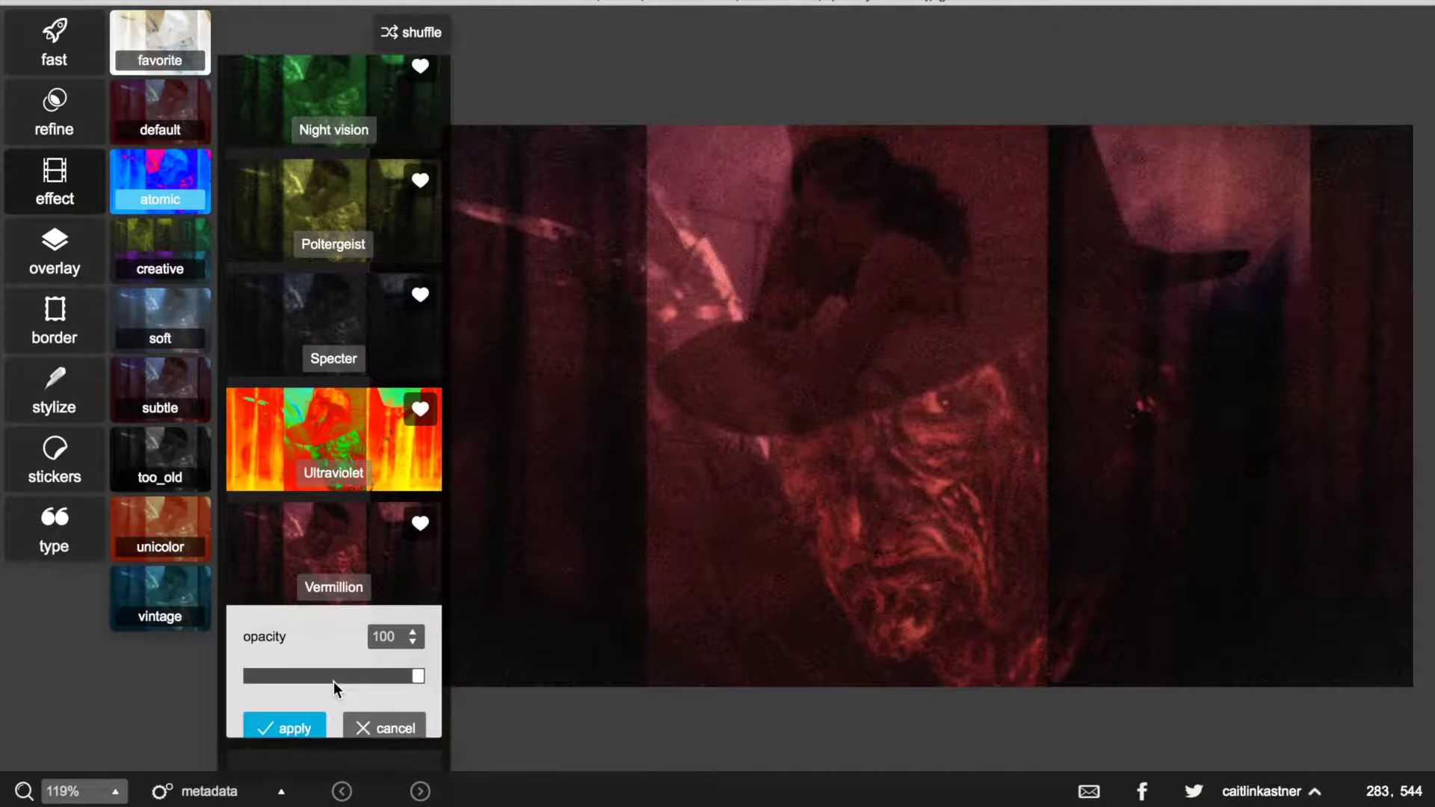
scroll(315, 187, up, 10)
click(317, 146)
click(325, 342)
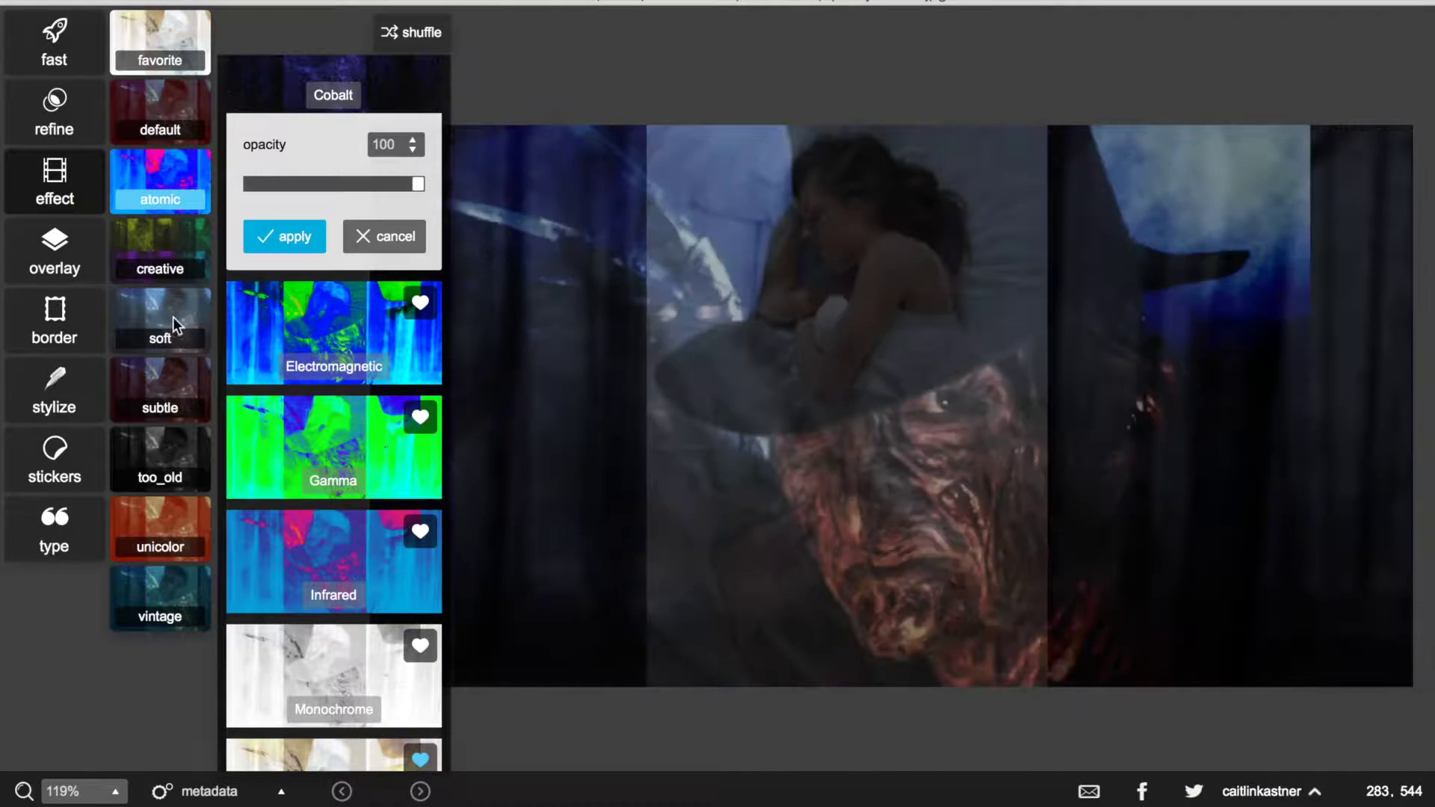
Preview effects from the soft collection on the composite at reduced opacity, including Jessica, Jones and Per
click(173, 317)
click(344, 389)
click(344, 389)
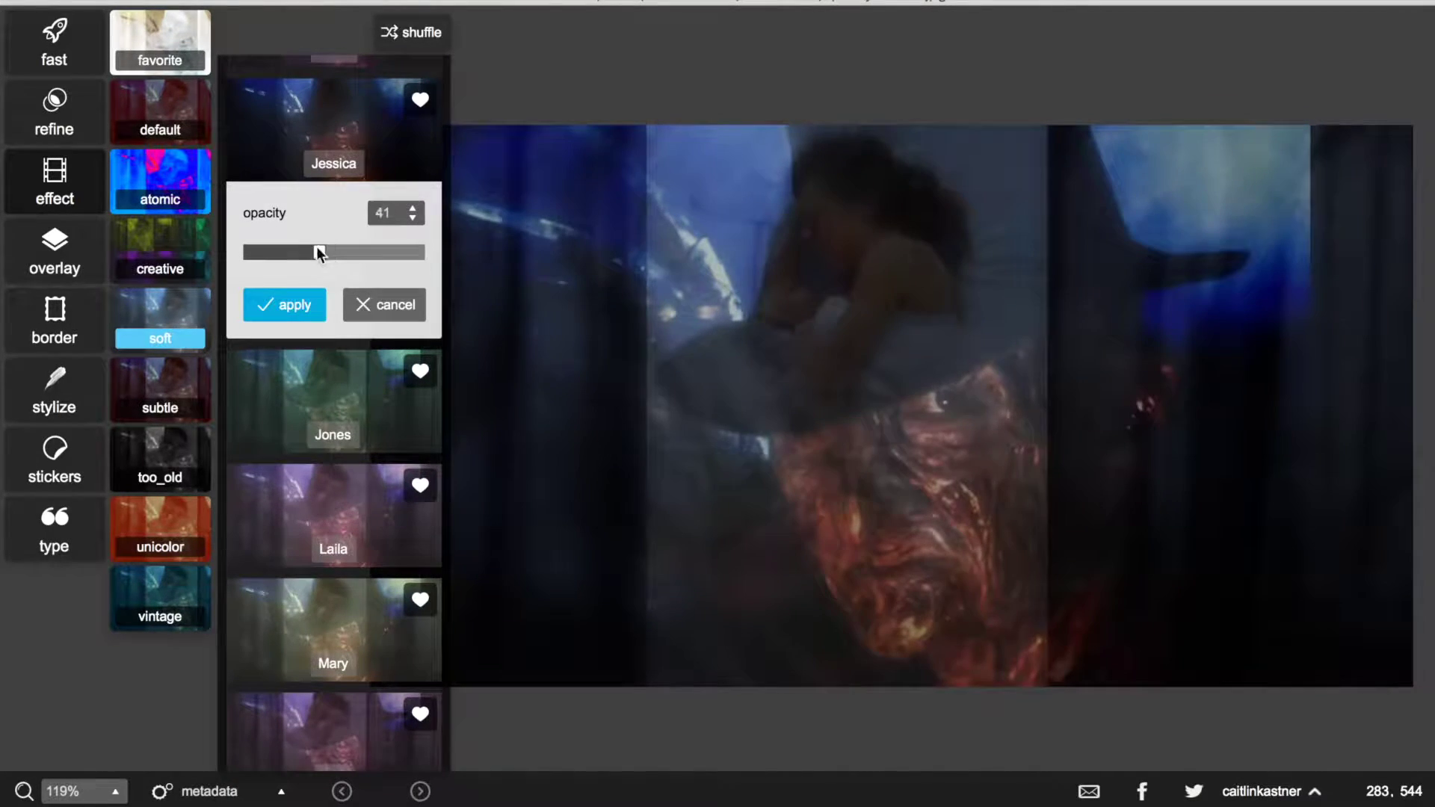
click(344, 437)
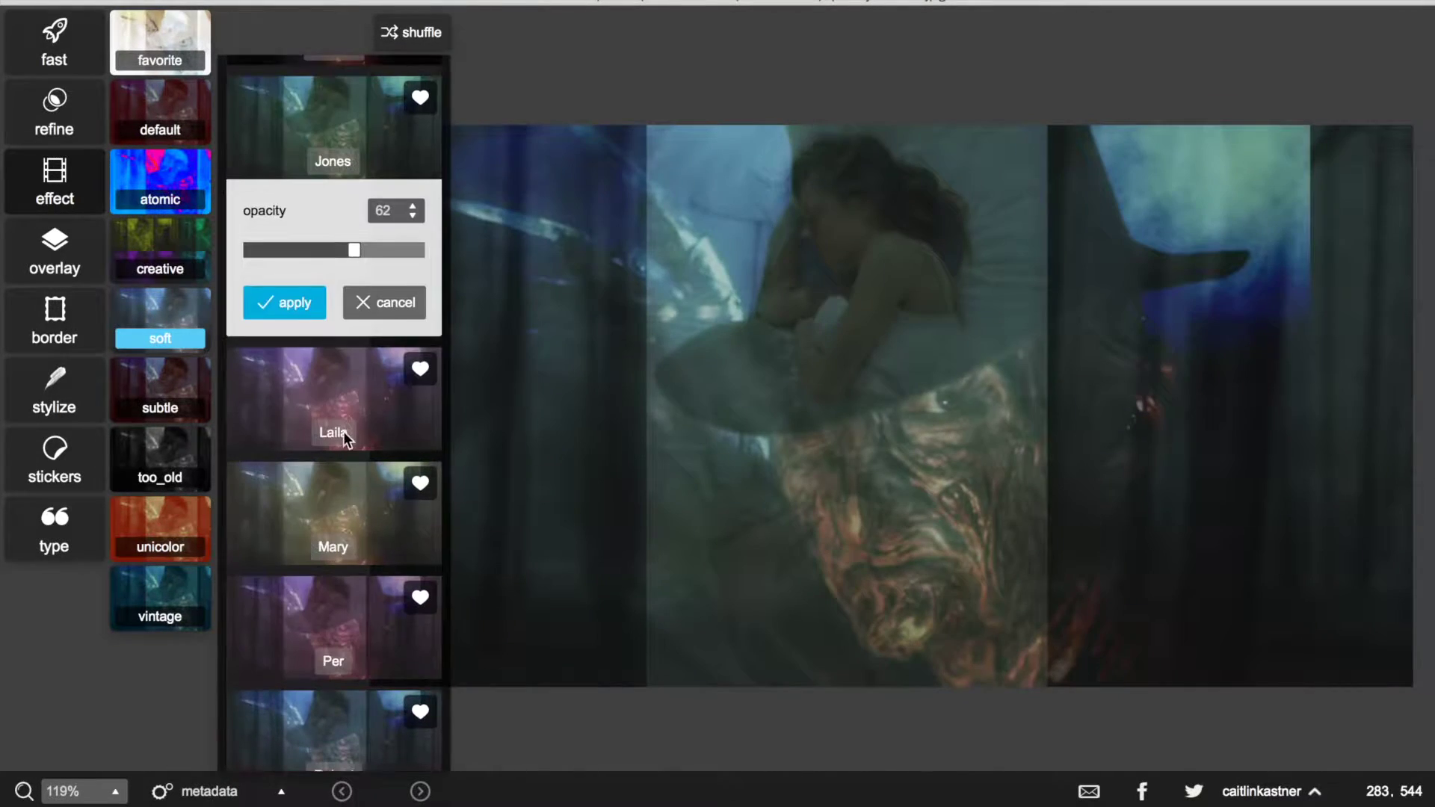
click(357, 386)
click(369, 514)
scroll(369, 516, down, 2)
click(365, 484)
scroll(357, 449, down, 3)
scroll(349, 390, up, 3)
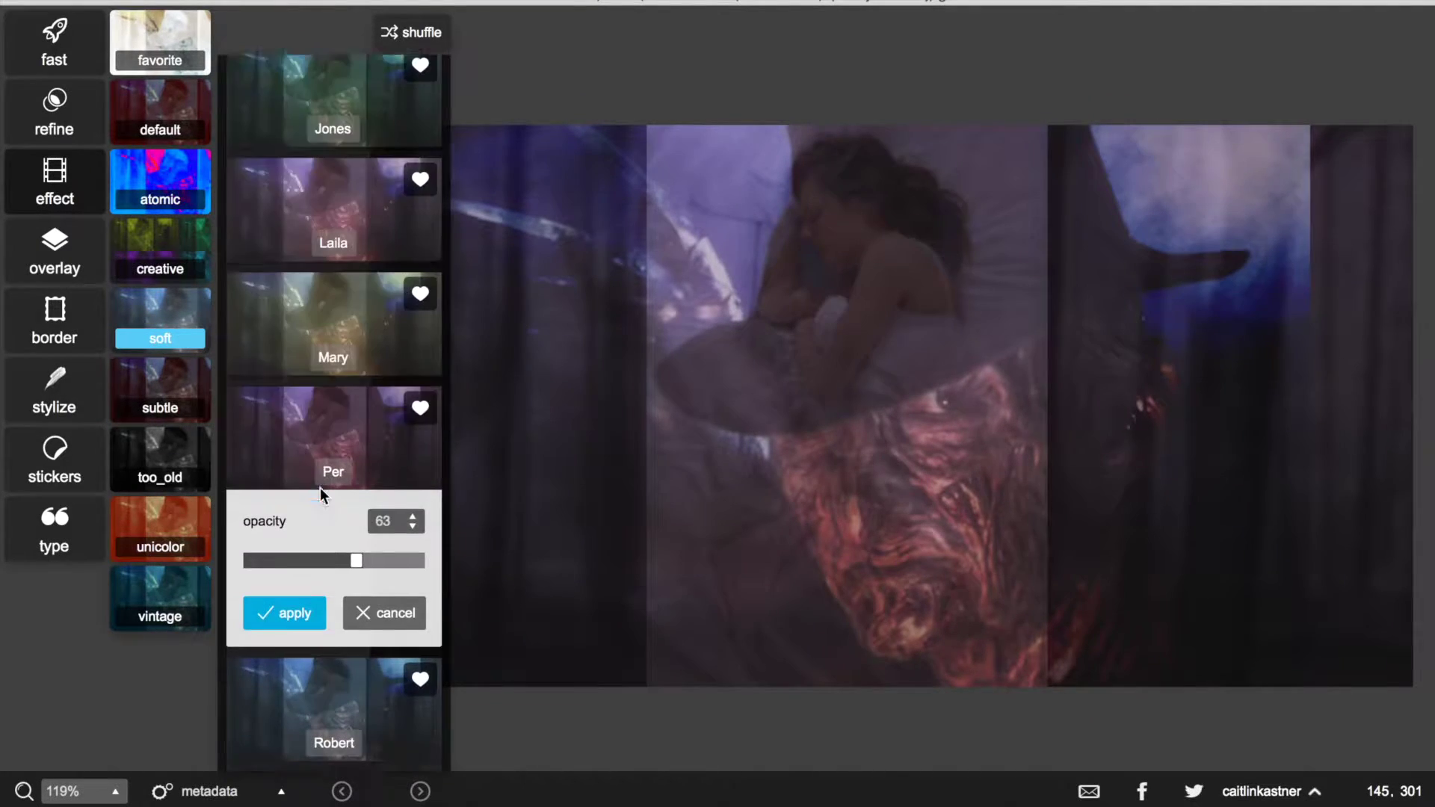
Preview effects from the too_old and subtle collections on the composite
click(169, 526)
click(160, 464)
click(345, 203)
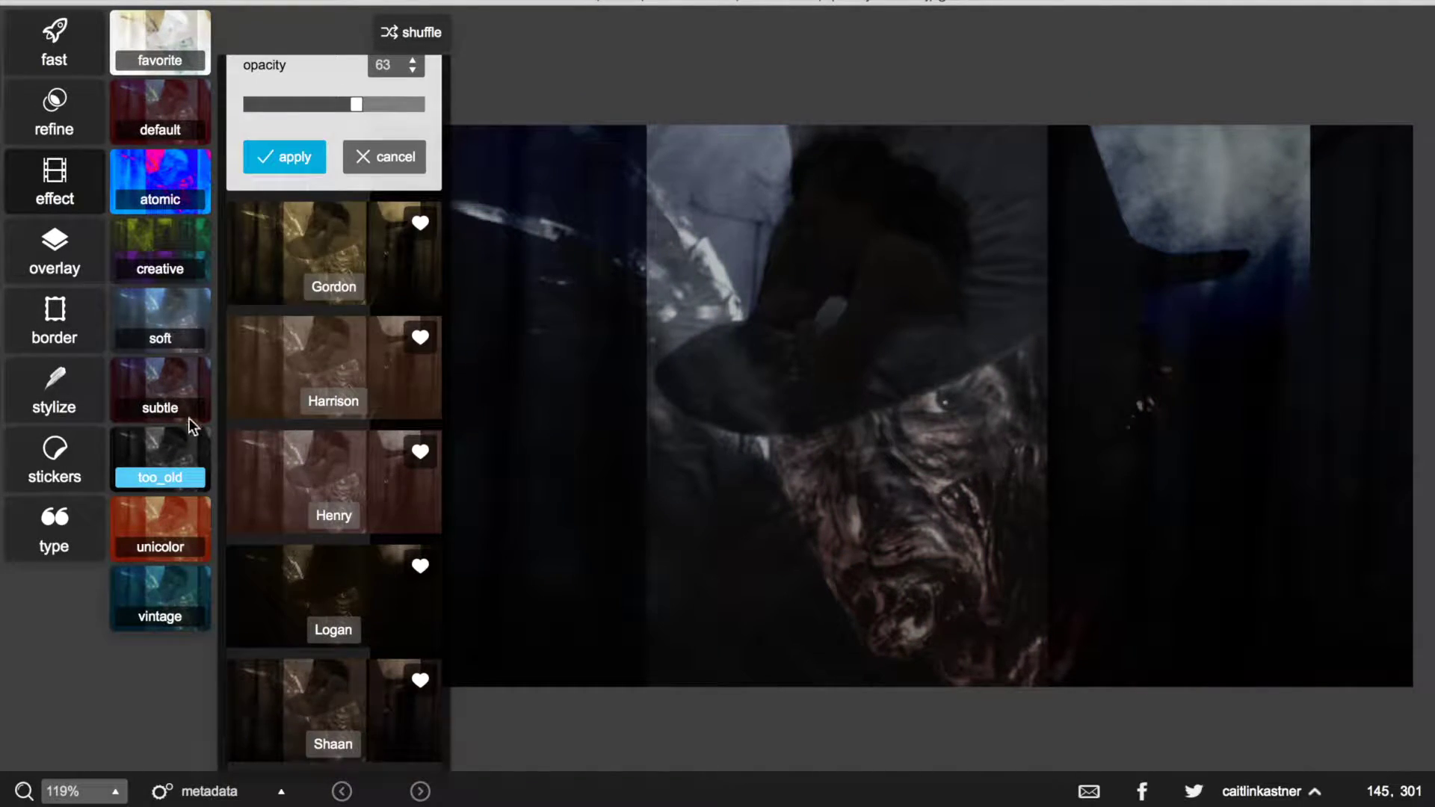
click(189, 419)
click(334, 365)
scroll(350, 353, down, 5)
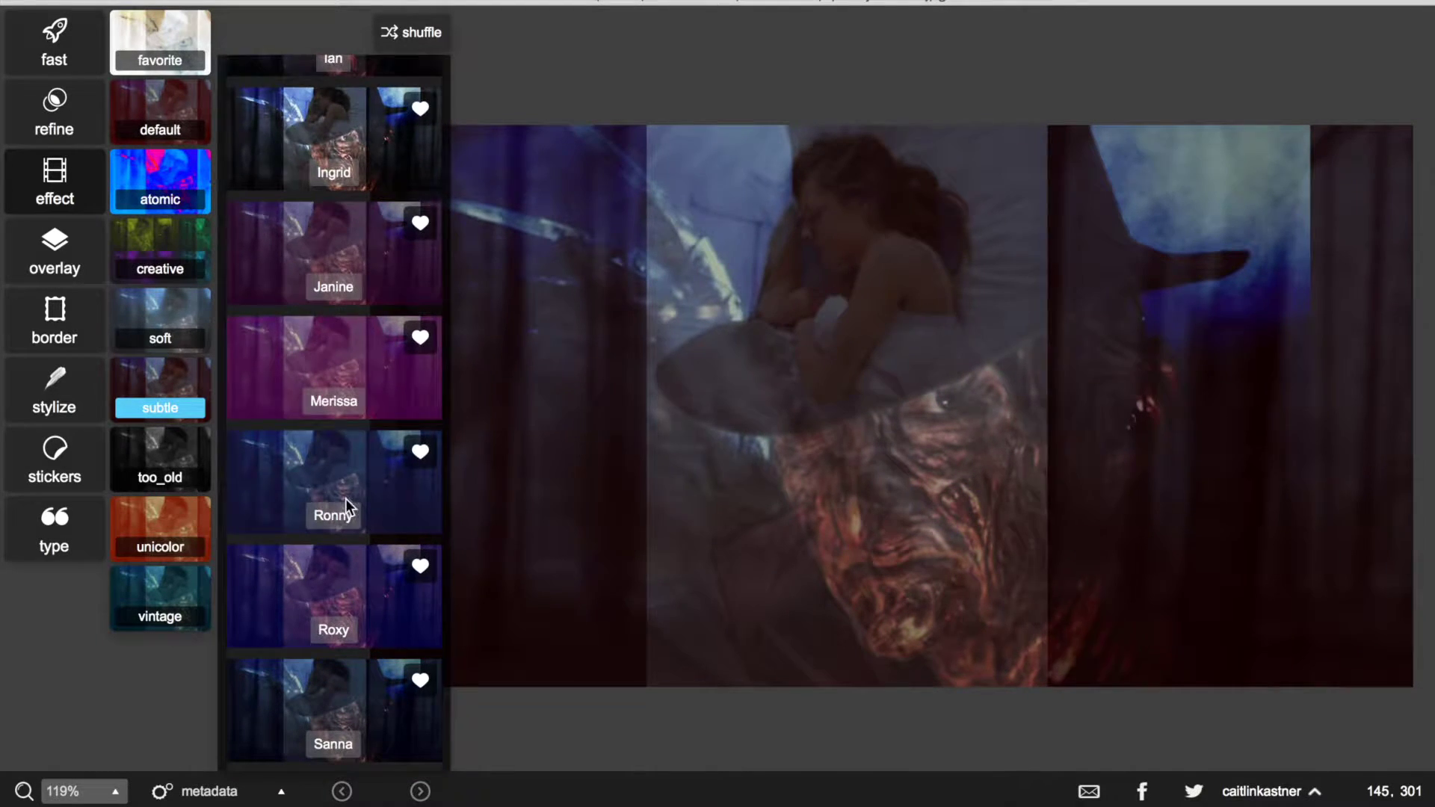
click(345, 596)
Preview effects from the unicolor collection on the composite, including Ryan
click(181, 307)
click(160, 506)
scroll(322, 546, down, 10)
click(329, 521)
scroll(322, 554, down, 5)
click(356, 280)
click(329, 606)
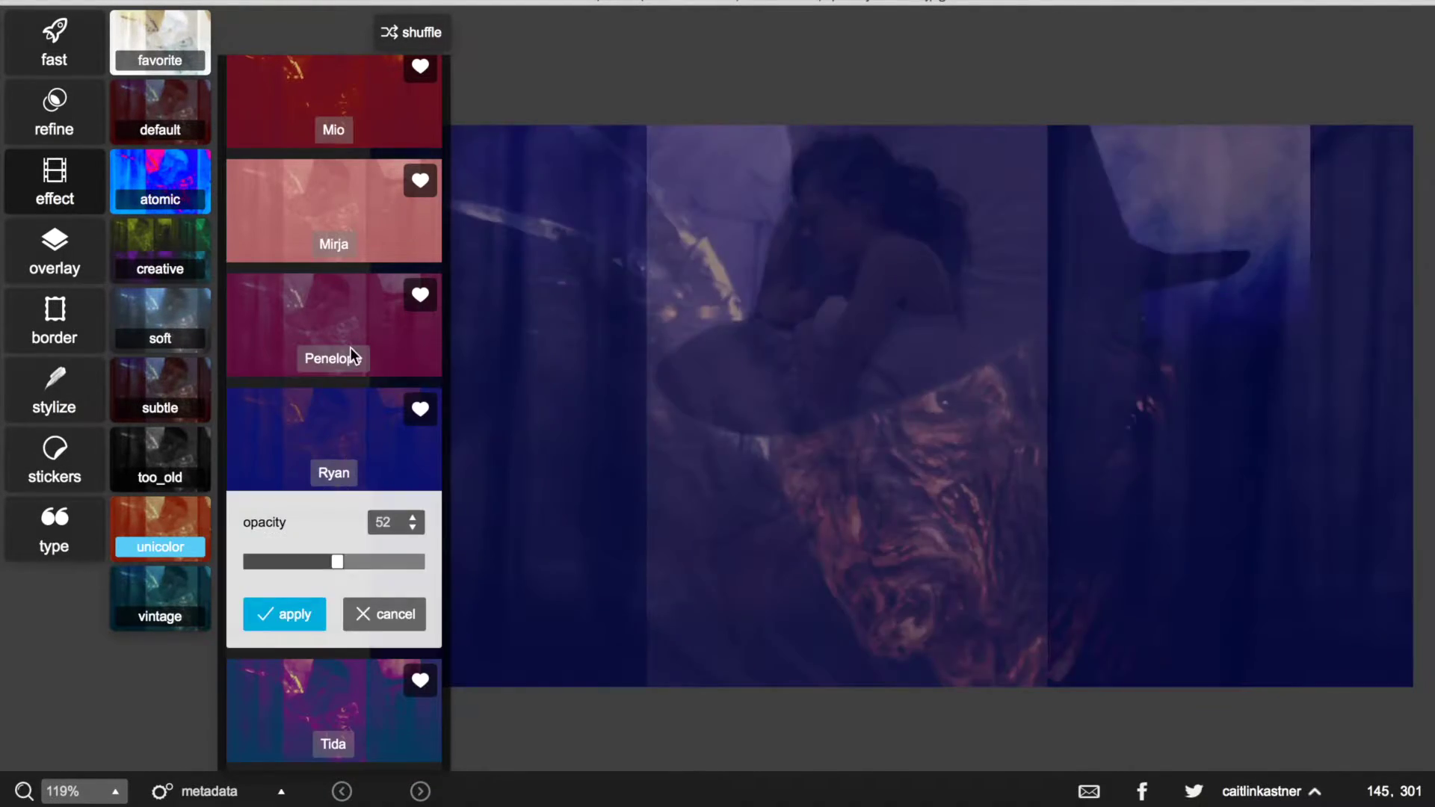
click(352, 351)
Look through the vintage effects and preview some of them on the composite
click(170, 599)
scroll(361, 487, down, 7)
click(351, 412)
scroll(333, 437, down, 3)
scroll(337, 448, down, 5)
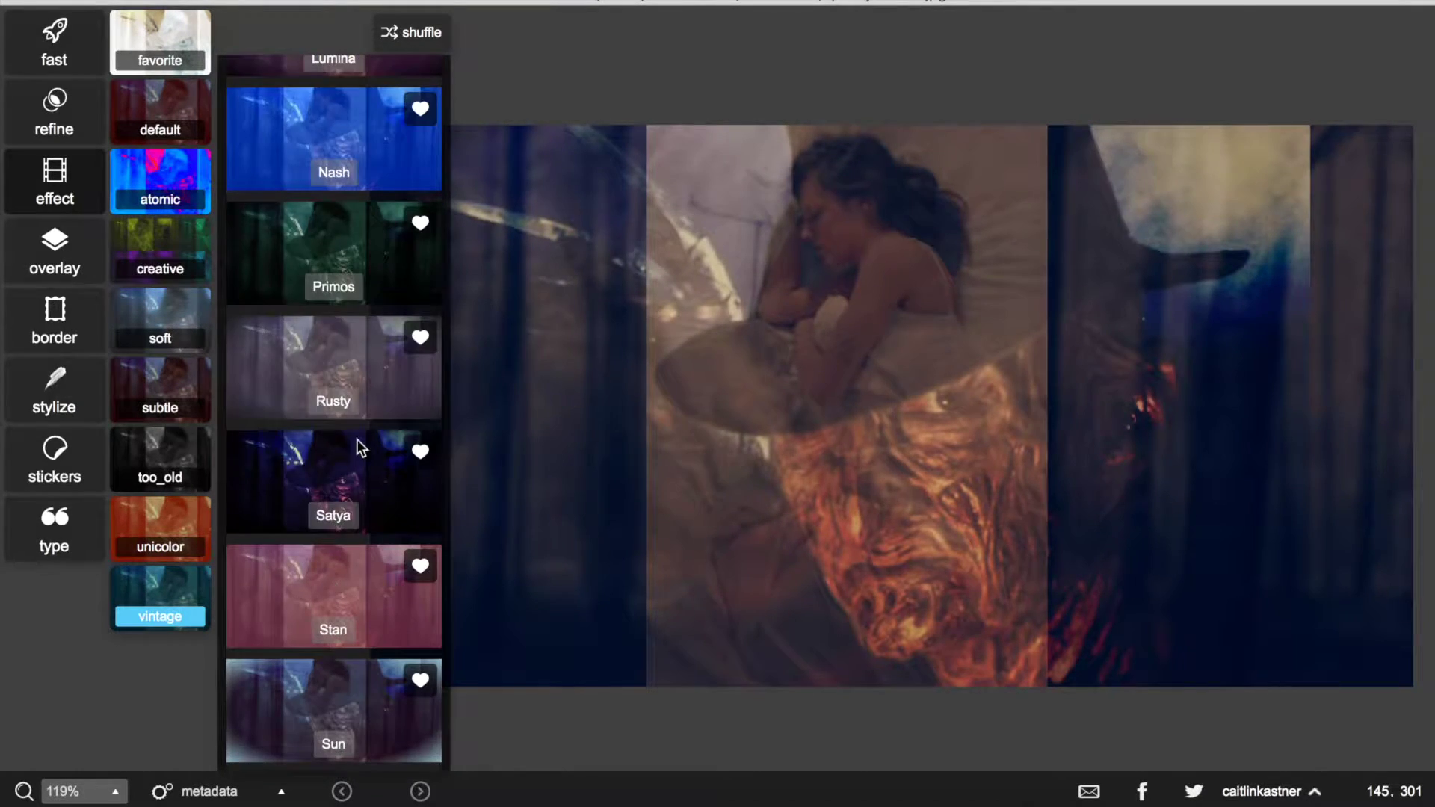
click(357, 449)
scroll(344, 568, down, 2)
Apply a dark blue vintage effect with adjusted opacity and compare the composite with and without it
click(329, 694)
click(374, 322)
mouse_move(337, 447)
mouse_down()
mouse_move(504, 451)
mouse_move(325, 441)
mouse_up()
click(311, 510)
click(423, 793)
click(343, 791)
click(419, 793)
Lower the composite's contrast to -4, reduce its brightness slightly and apply the adjustment
click(53, 142)
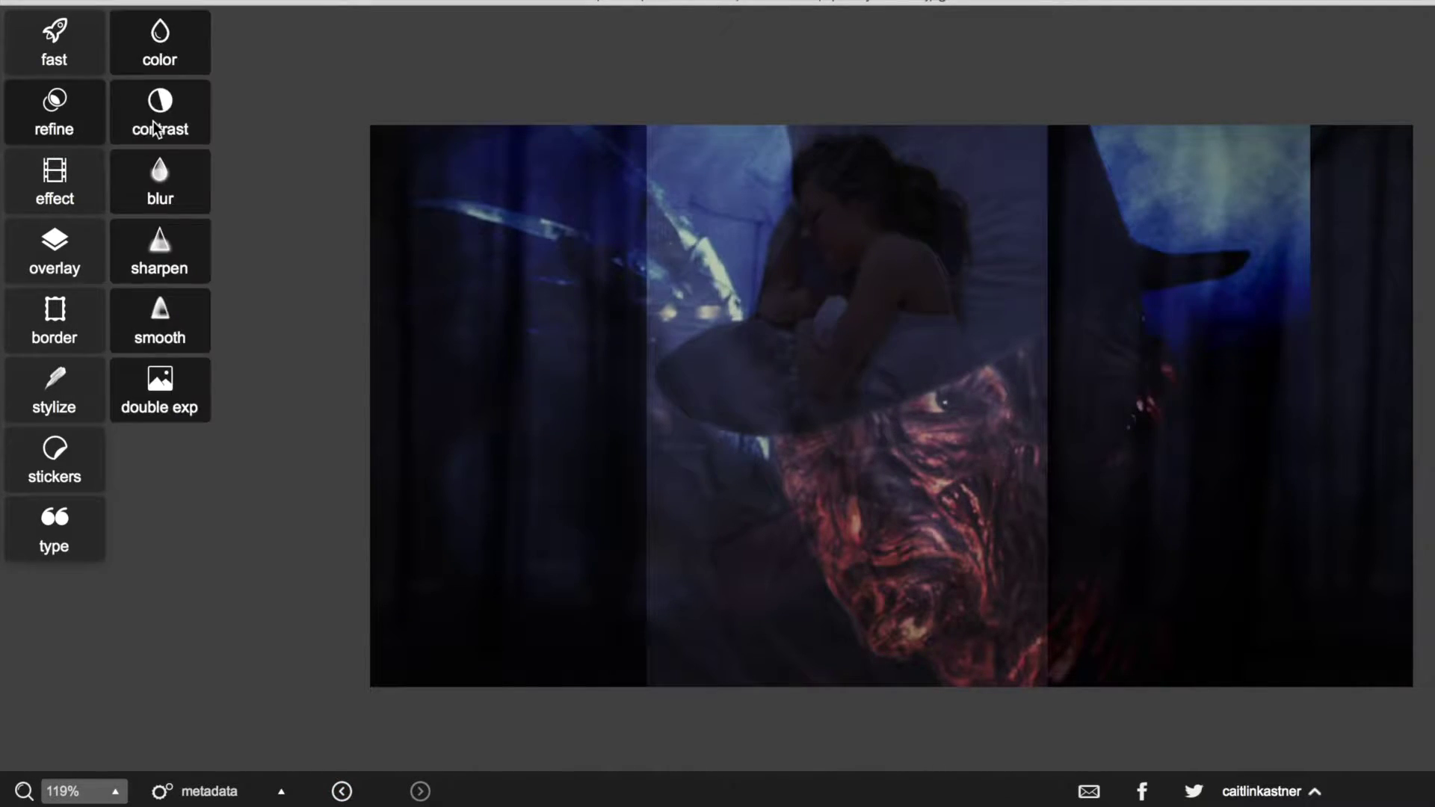
click(154, 94)
drag(224, 115, 217, 117)
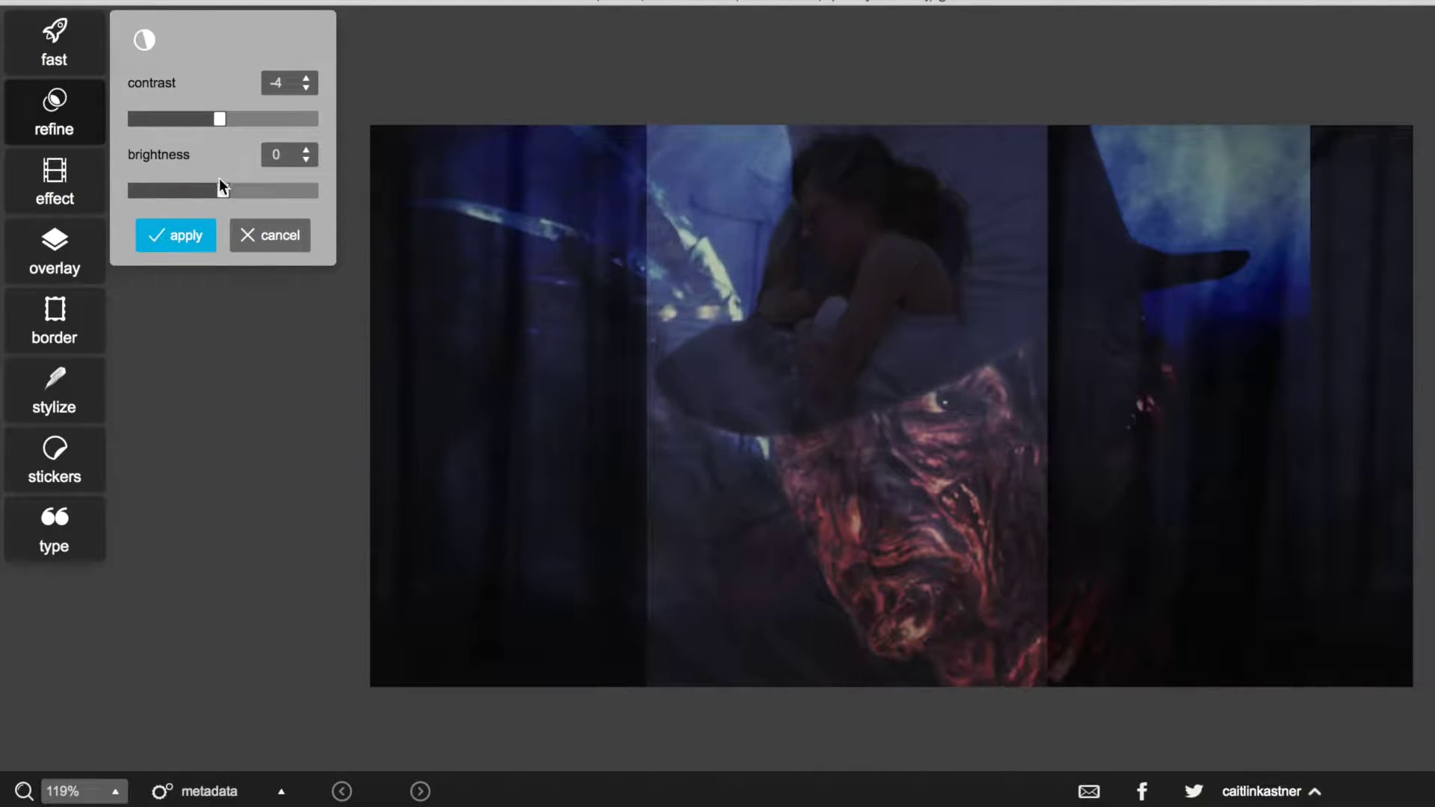
drag(224, 186, 217, 189)
click(187, 238)
Raise the composite's vibrance to 100 and apply the colour adjustment
click(180, 57)
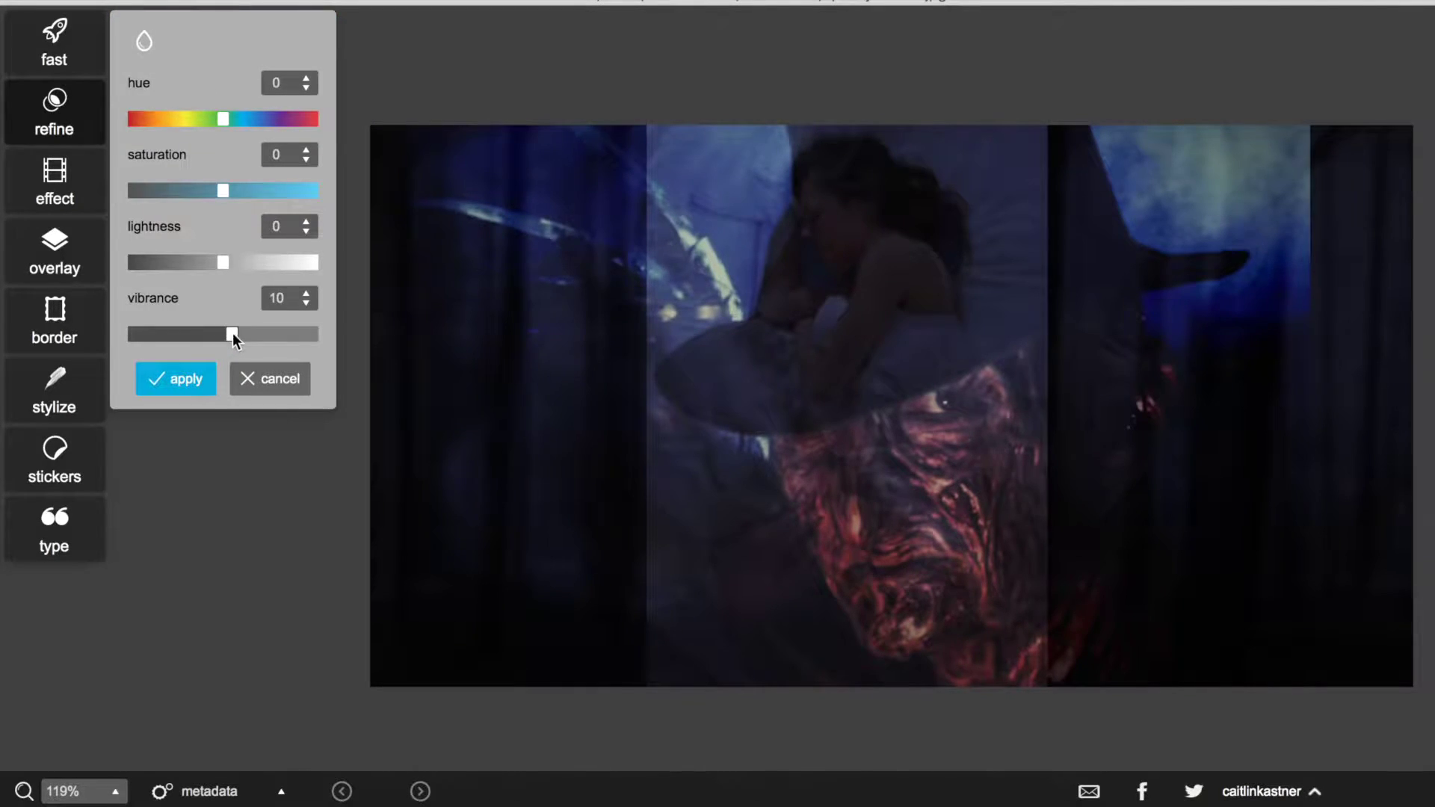
drag(233, 334, 345, 308)
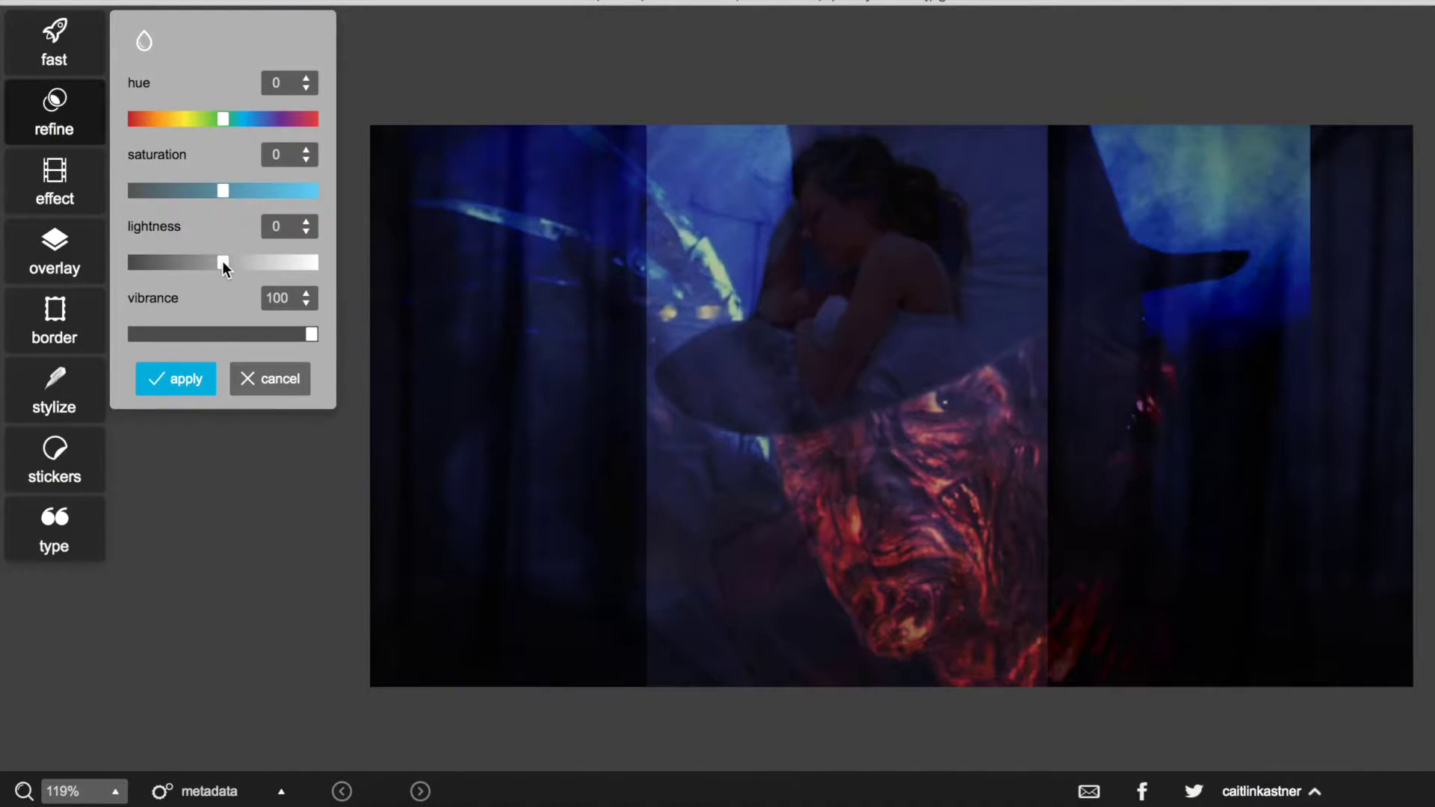
click(191, 379)
Try sharpening the composite with several settings, including amount 32 with radius 6
click(179, 240)
drag(142, 121, 423, 145)
drag(134, 190, 320, 194)
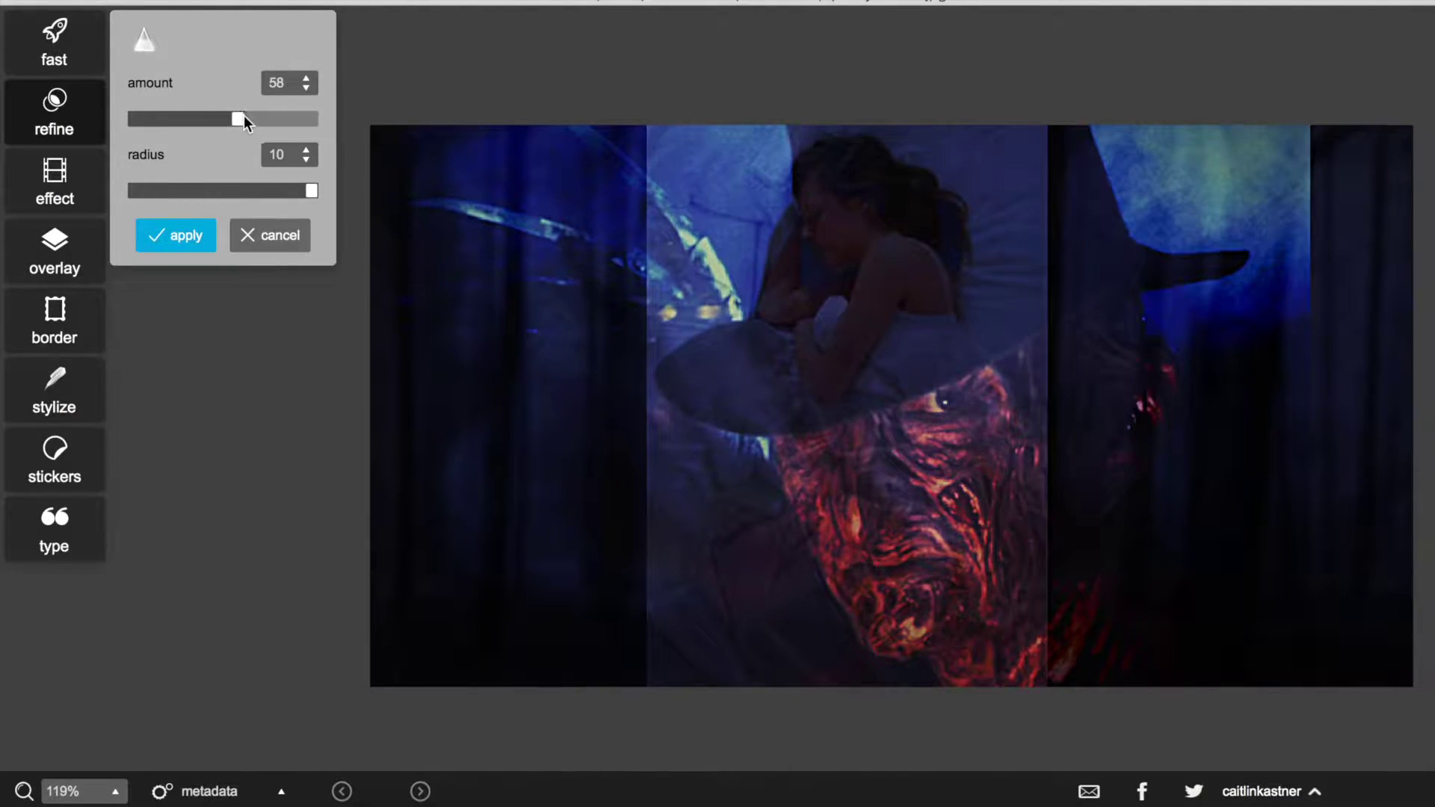
drag(171, 118, 221, 117)
drag(313, 196, 245, 201)
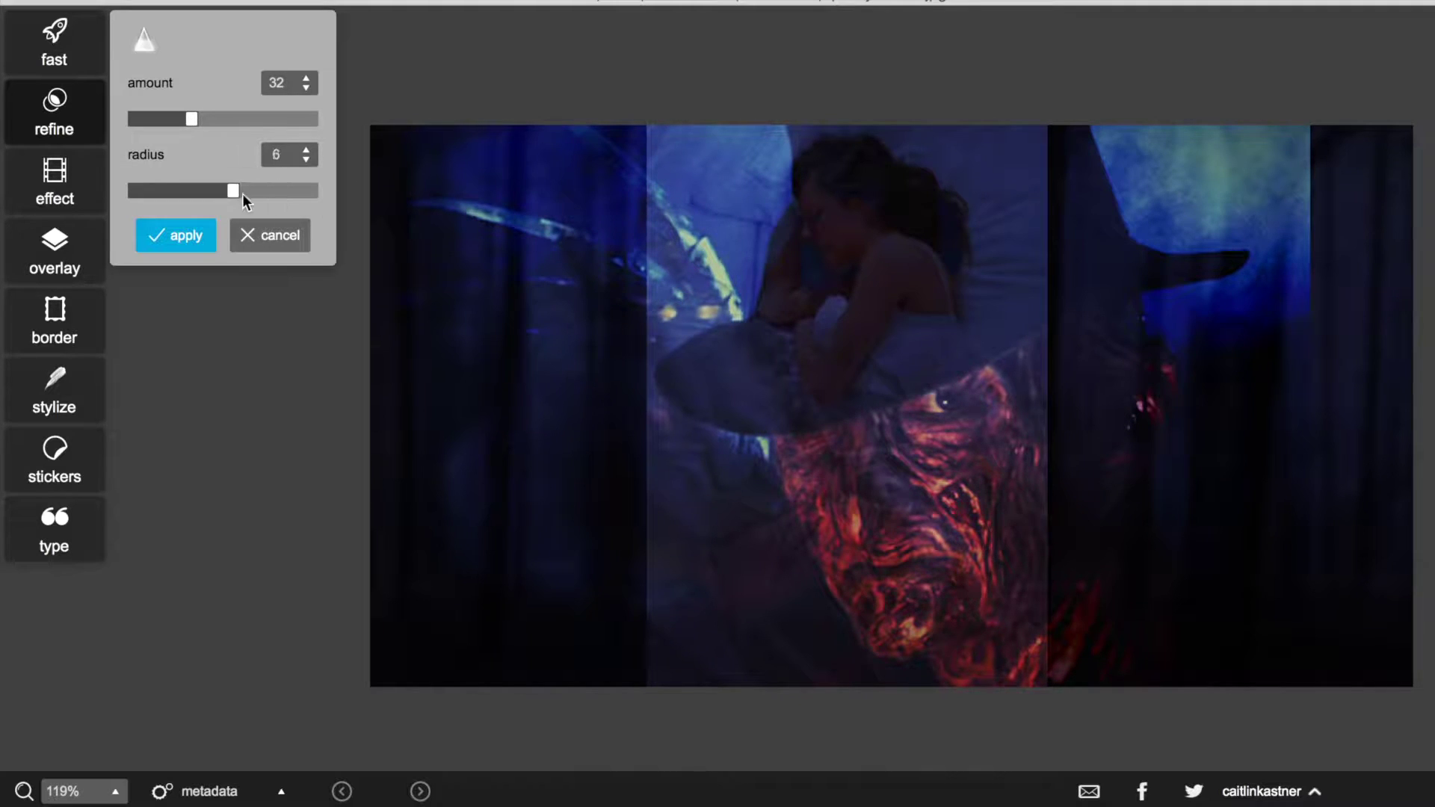
click(275, 241)
Try smoothing the composite with an amount of 9
click(154, 310)
drag(218, 118, 200, 127)
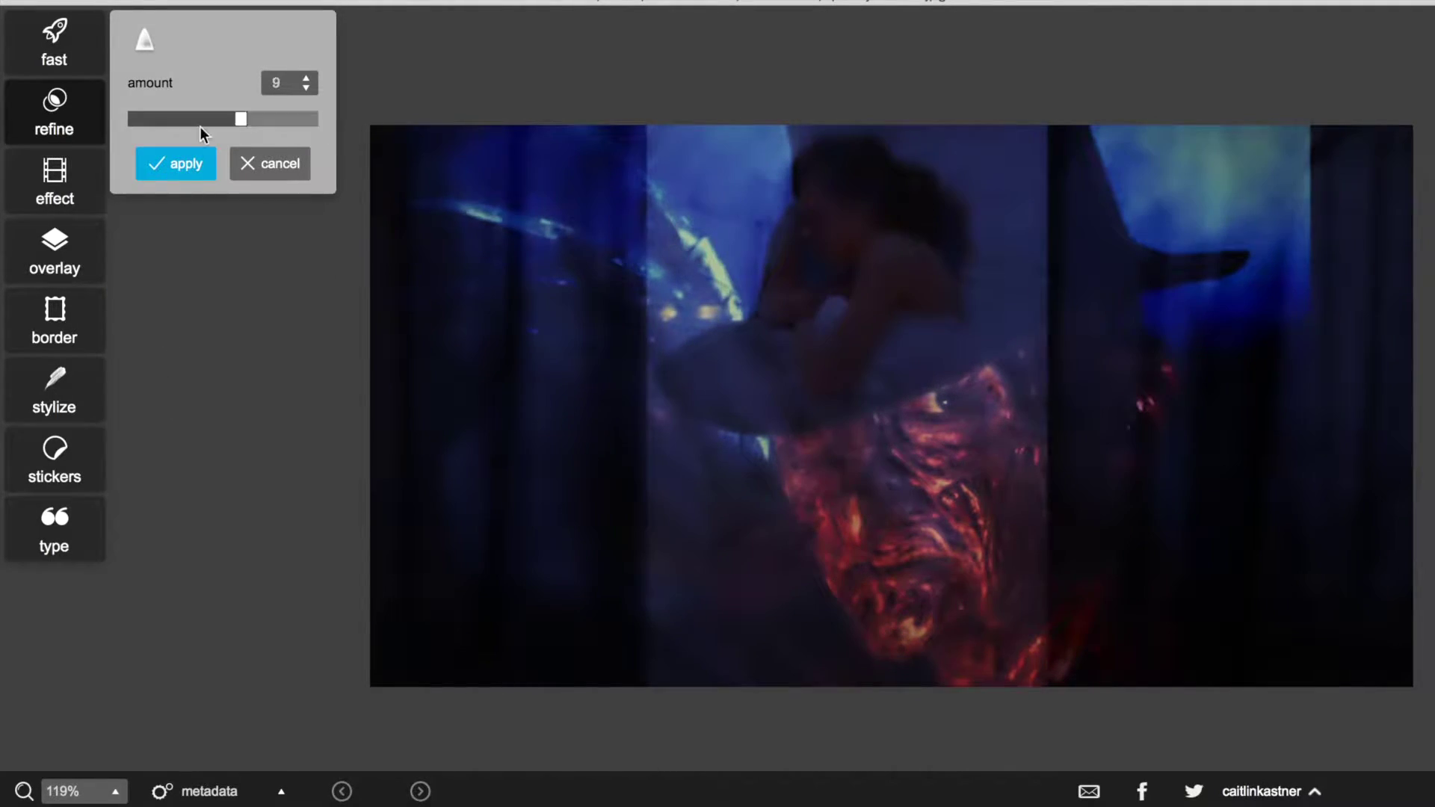
click(254, 159)
Preview grunge borders around the composite, including crack
click(60, 396)
click(55, 321)
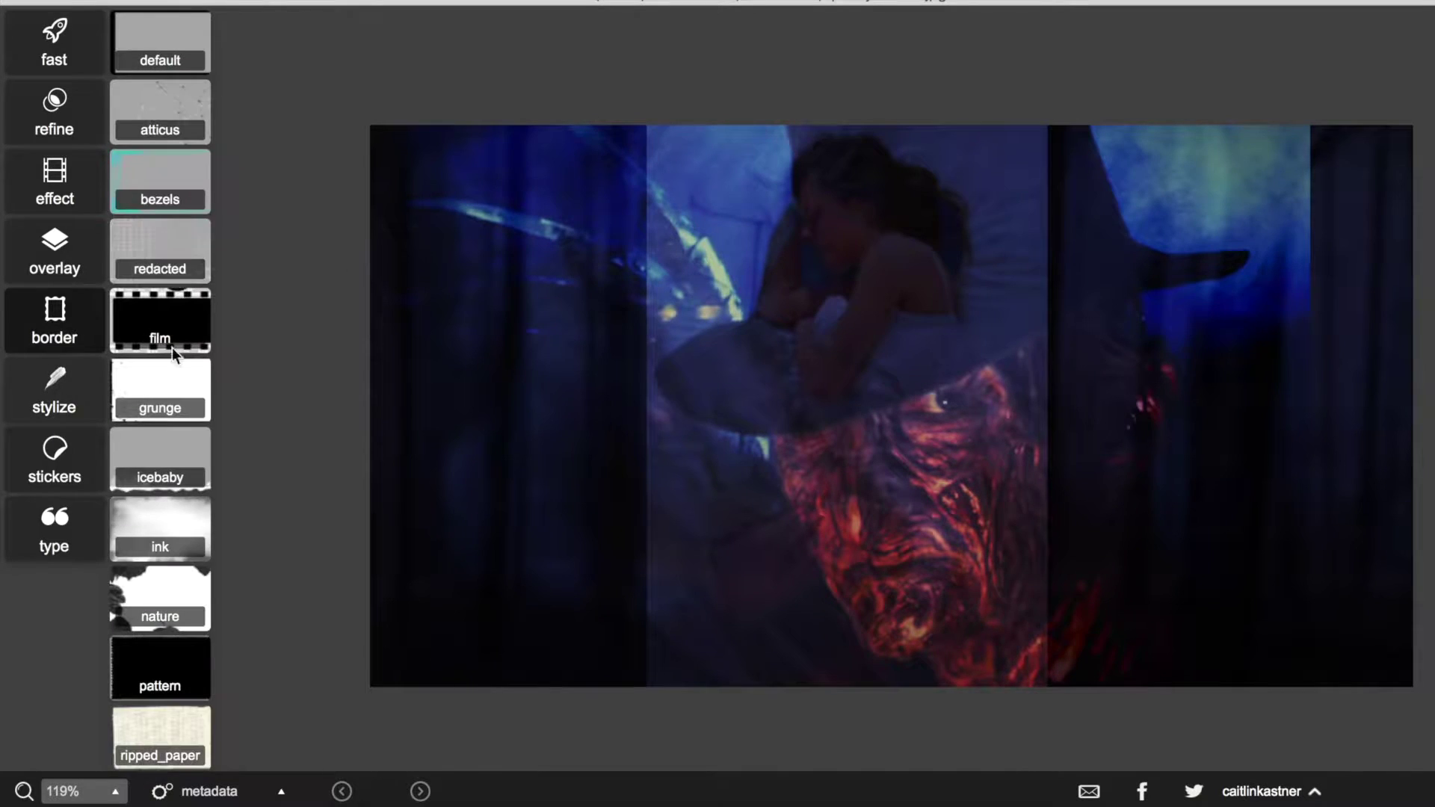
click(176, 384)
scroll(266, 603, down, 1)
click(289, 437)
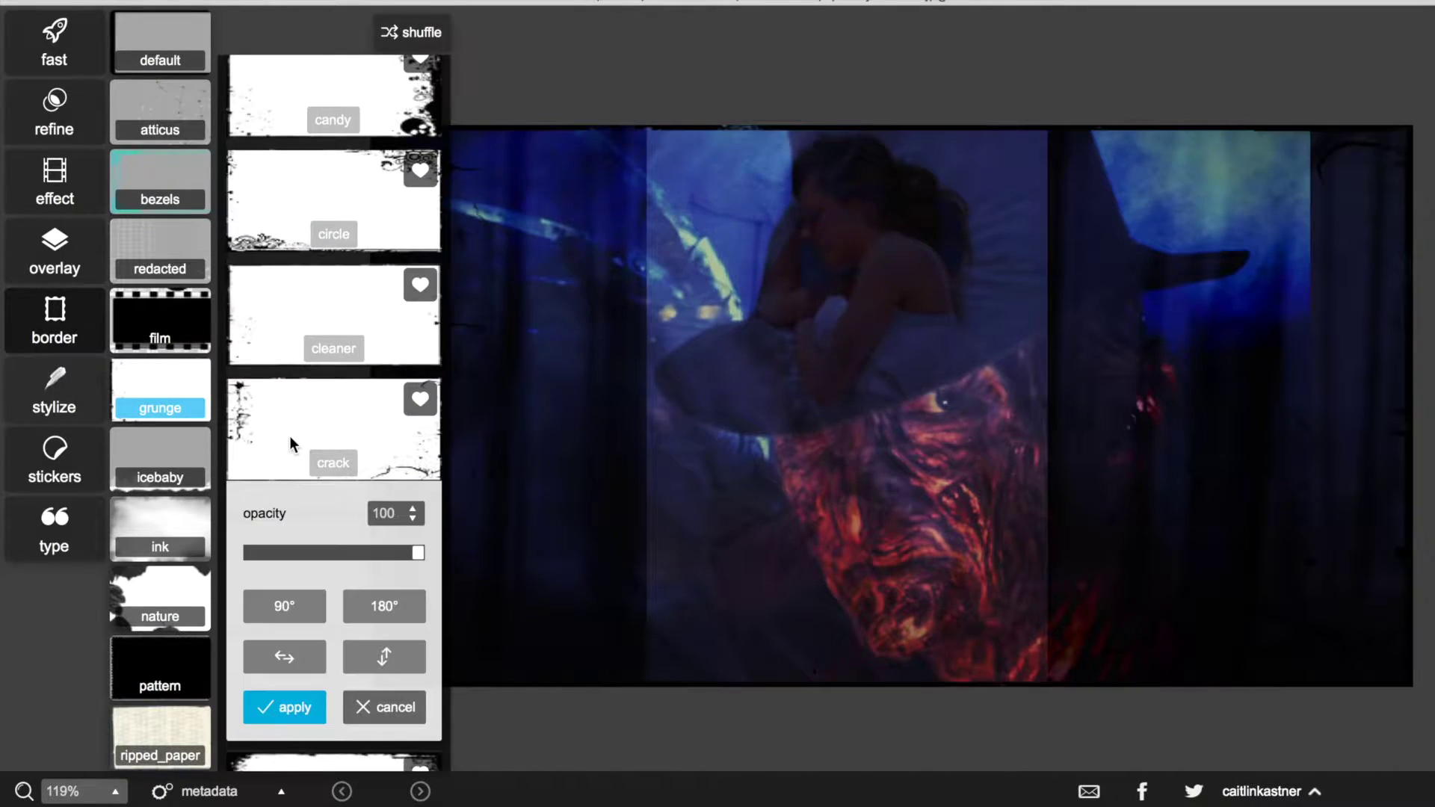
scroll(384, 396, down, 8)
scroll(338, 625, up, 1)
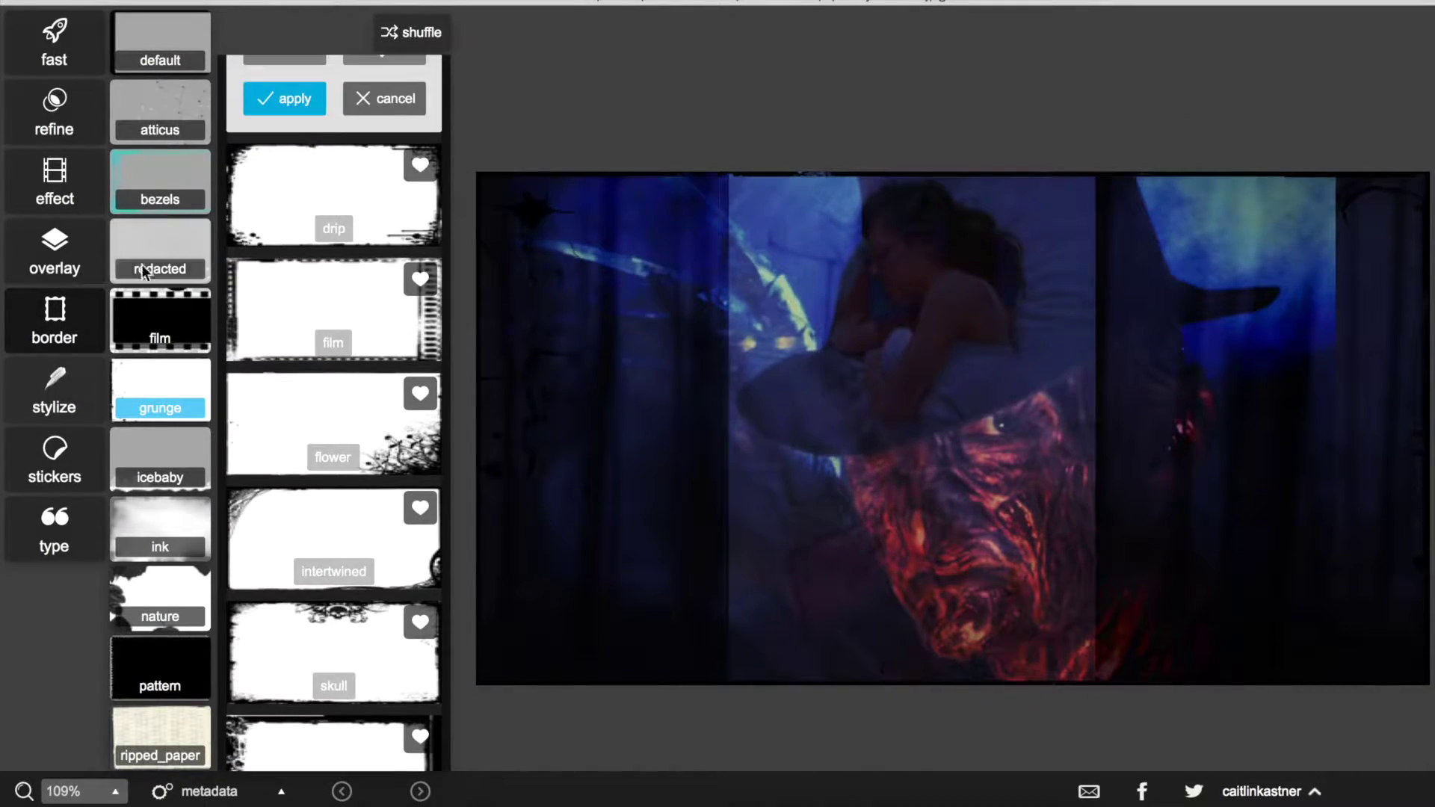
click(300, 194)
scroll(148, 448, down, 3)
Preview ripped_paper borders around the composite, including tretton
click(159, 528)
scroll(320, 438, down, 2)
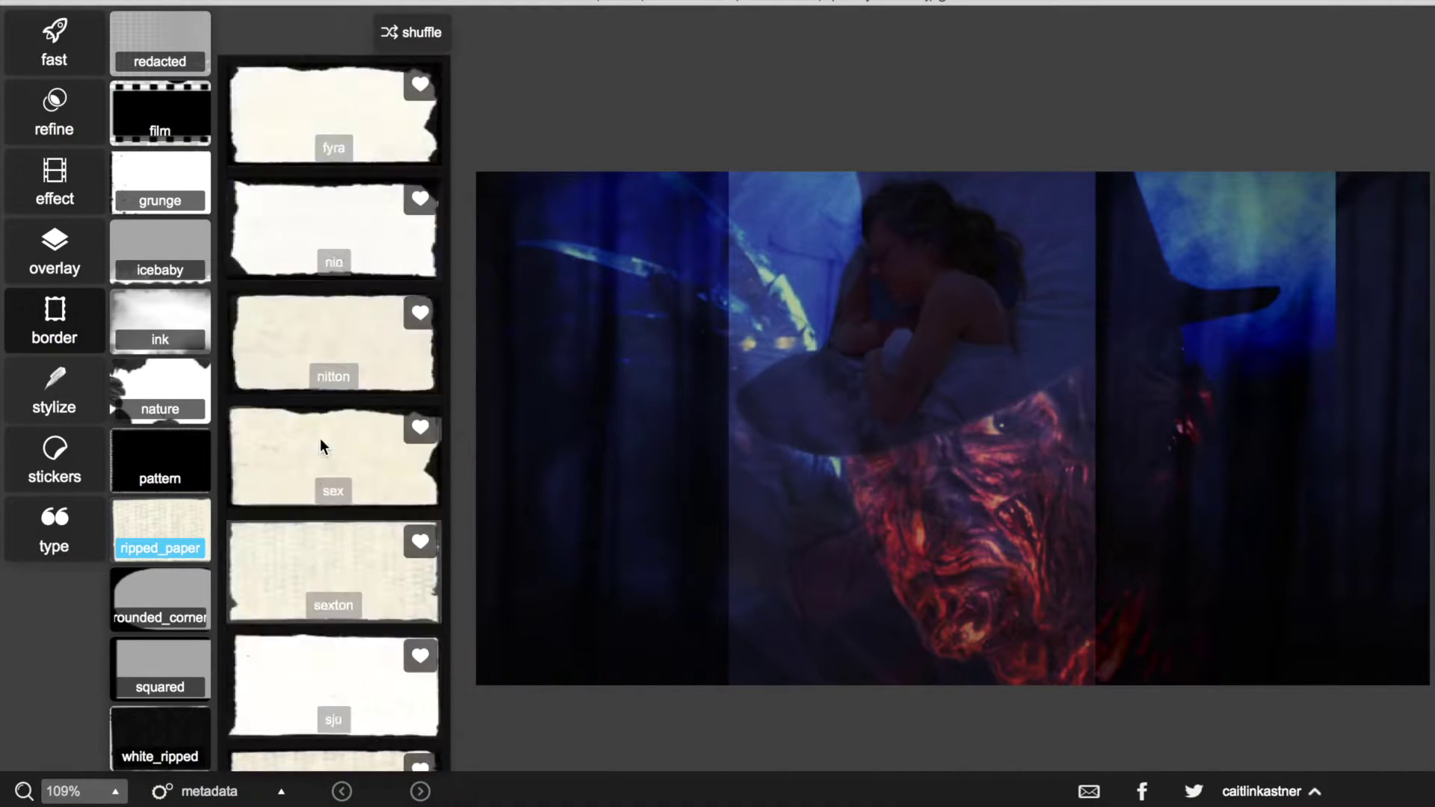
scroll(348, 471, down, 10)
click(347, 463)
scroll(404, 419, down, 1)
click(321, 692)
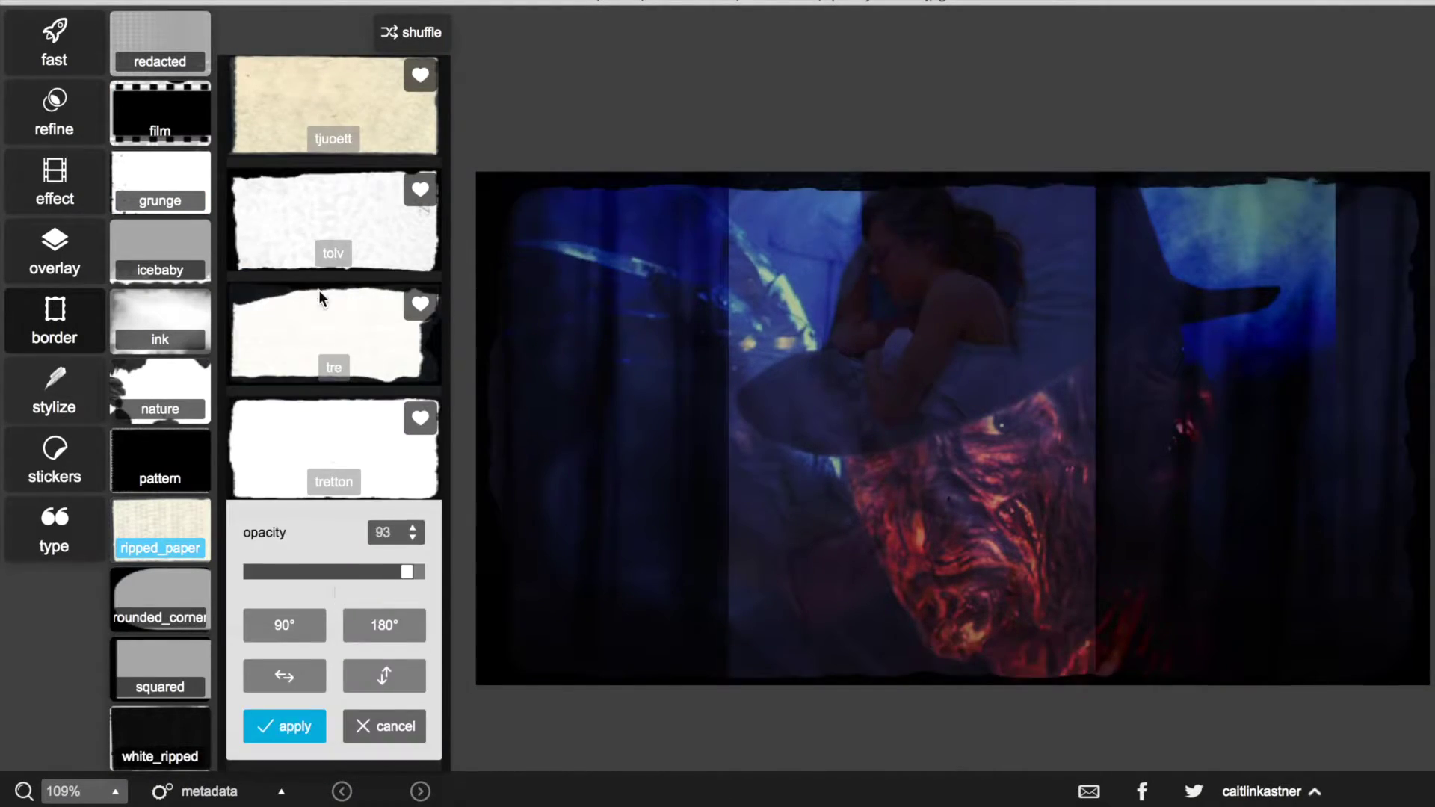
scroll(320, 284, up, 3)
click(322, 259)
scroll(321, 258, up, 8)
Preview texture overlays from the canvas collection on the composite
click(47, 254)
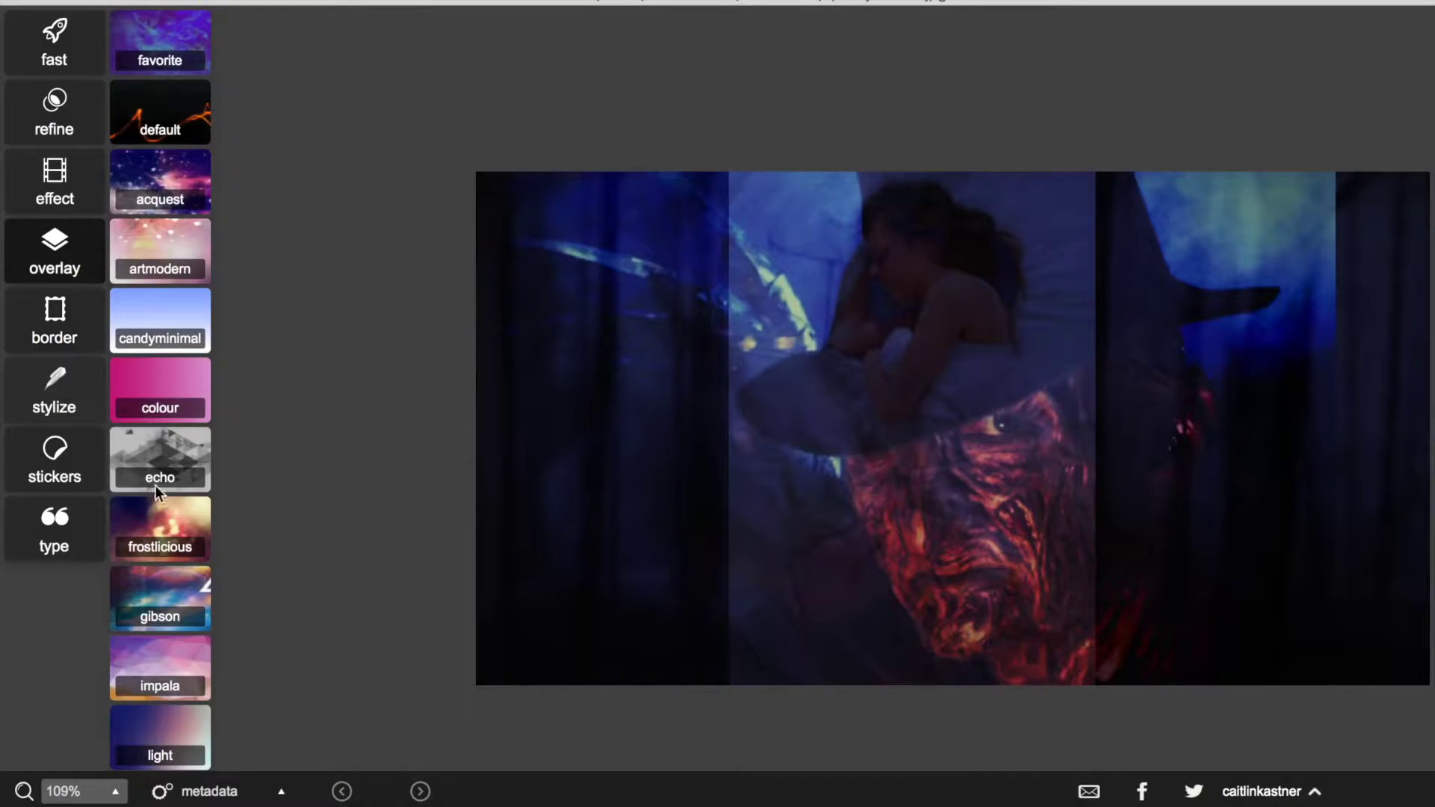
scroll(154, 486, down, 5)
click(168, 329)
click(348, 497)
scroll(347, 498, down, 3)
click(346, 497)
click(347, 497)
scroll(346, 498, down, 3)
click(347, 501)
click(347, 510)
scroll(347, 510, down, 3)
click(345, 512)
Try the soft canvas overlay at opacity 75, but apply a woven canvas texture overlay to the composite instead
click(329, 529)
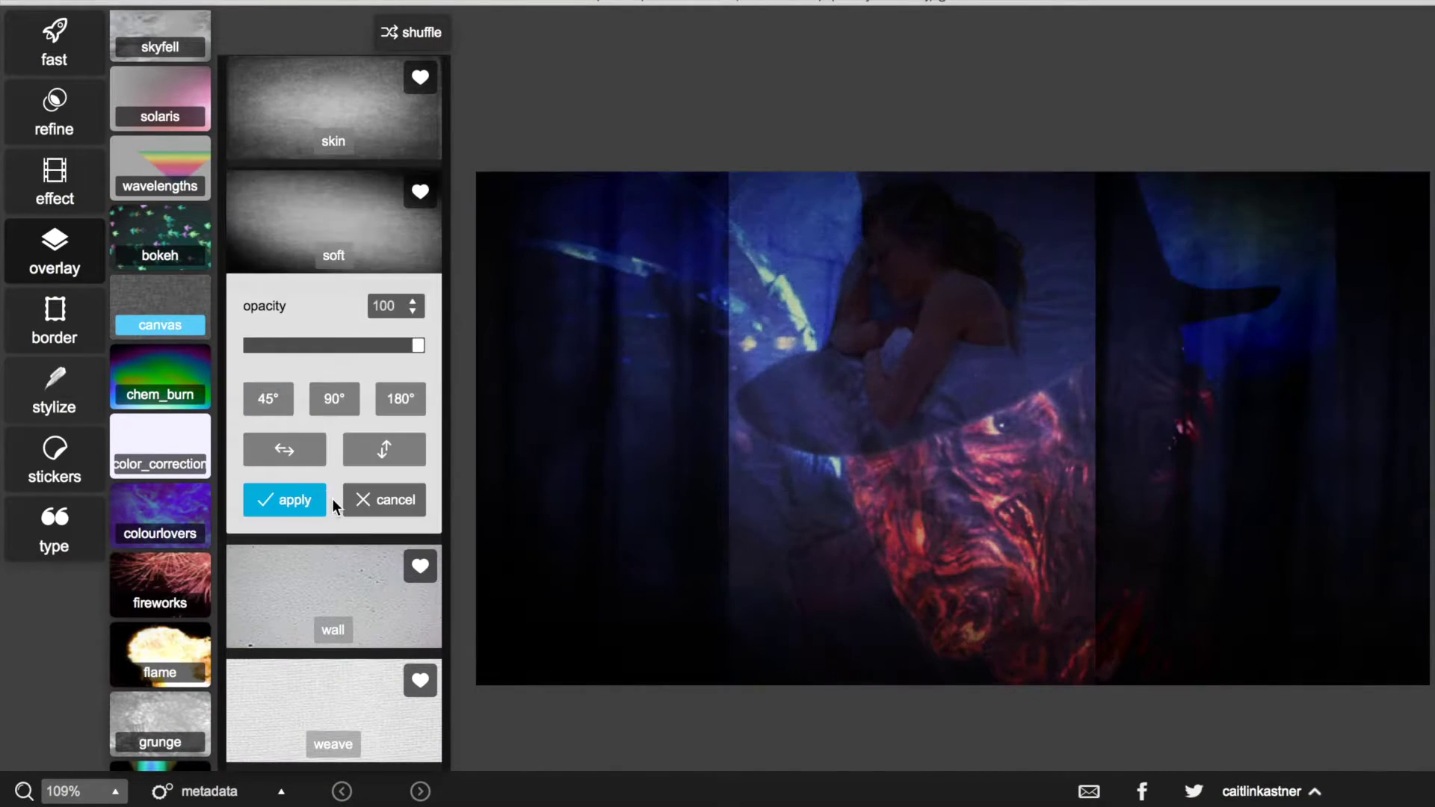
drag(418, 346, 378, 347)
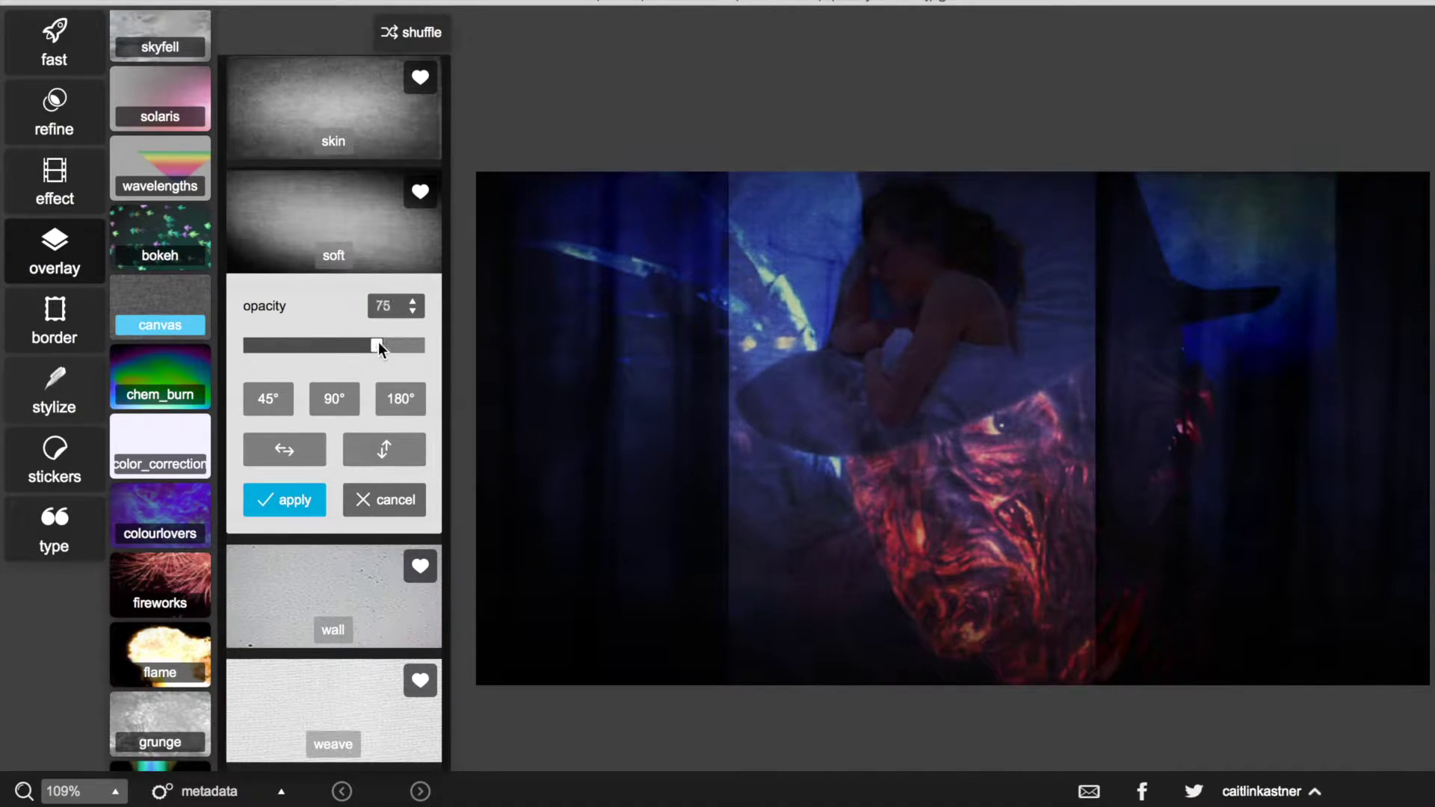
click(341, 660)
click(293, 729)
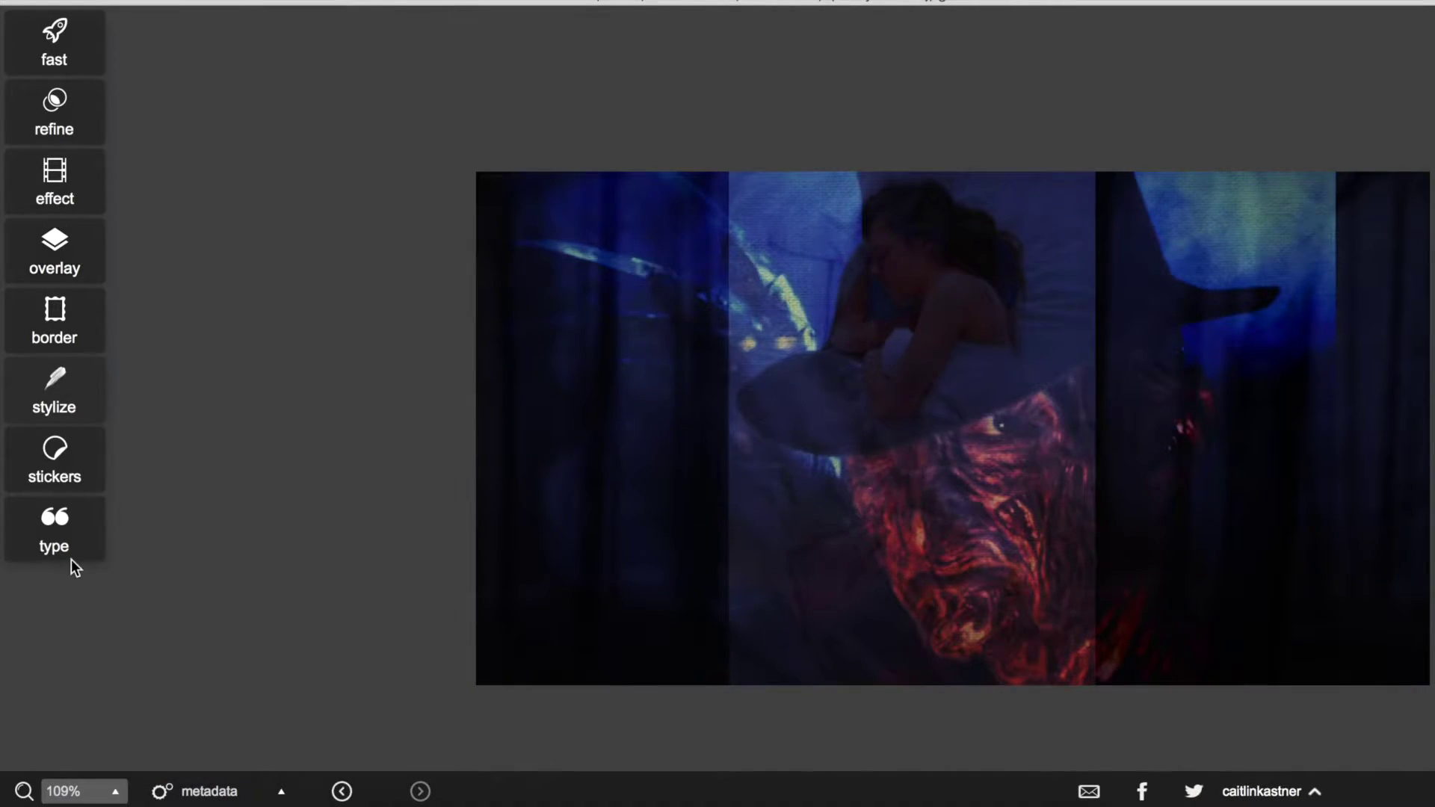
Add a text element to the composite and set its font to Harrington
click(69, 556)
click(320, 77)
scroll(320, 241, down, 10)
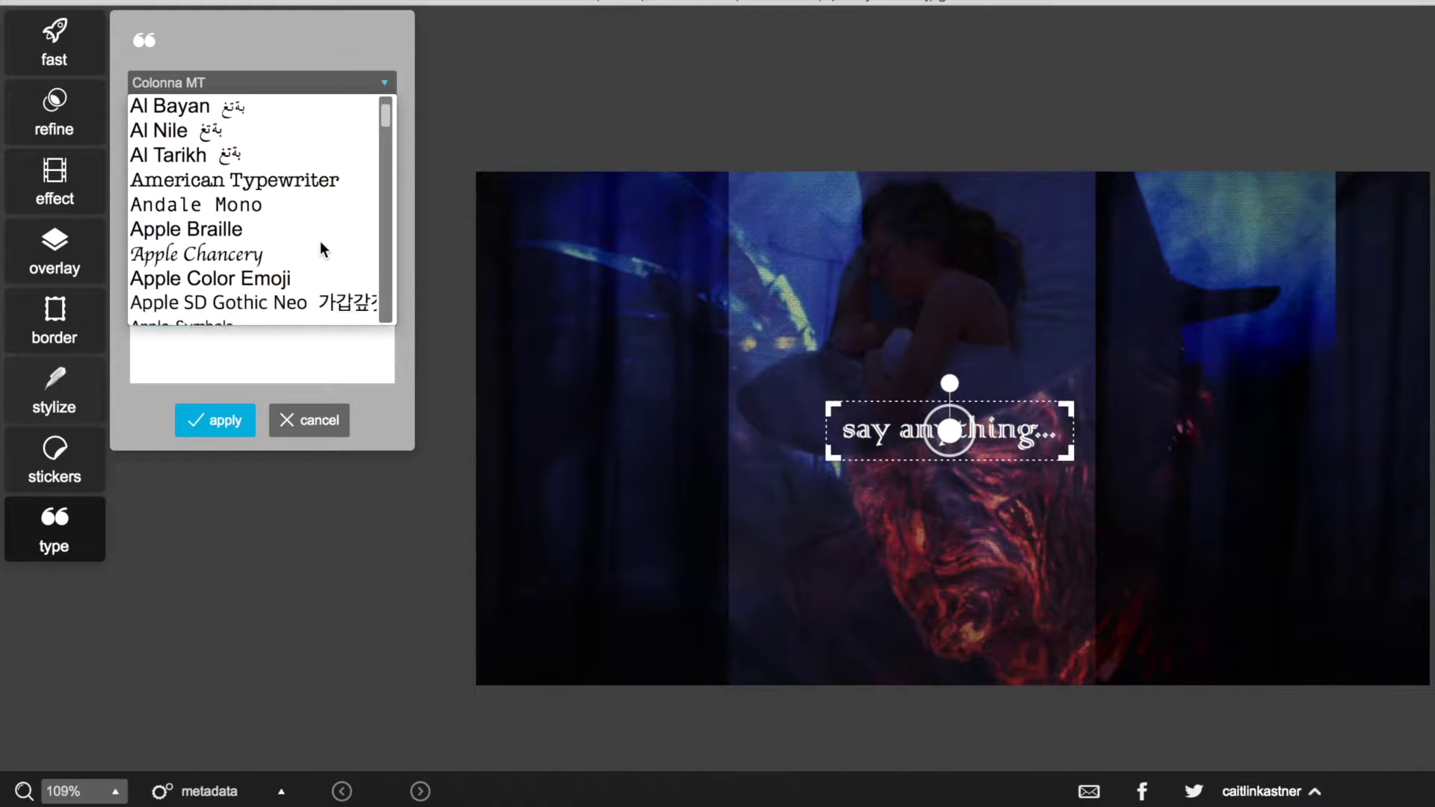
scroll(320, 241, down, 15)
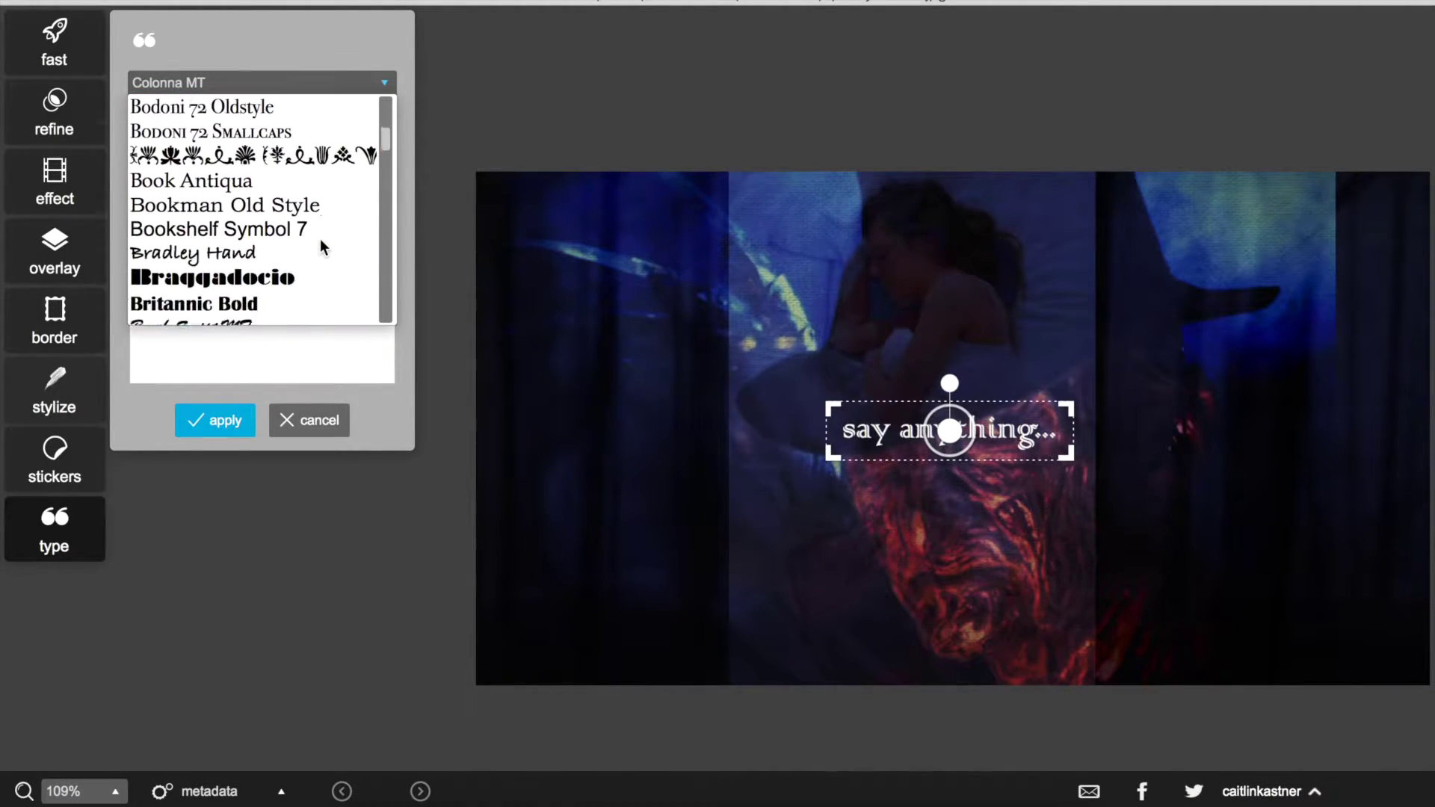
scroll(320, 241, down, 3)
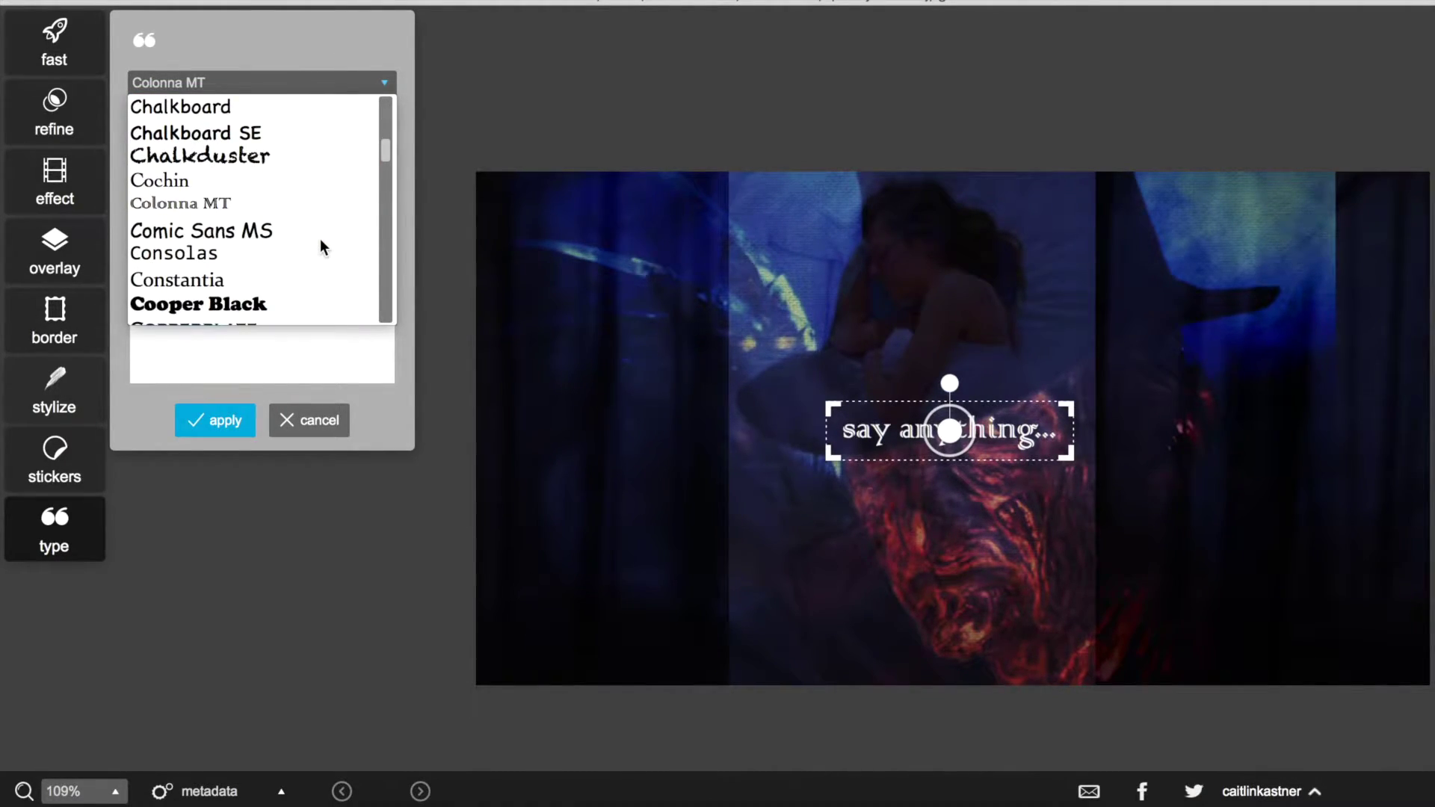
click(320, 200)
click(391, 80)
scroll(333, 203, down, 5)
scroll(334, 204, down, 12)
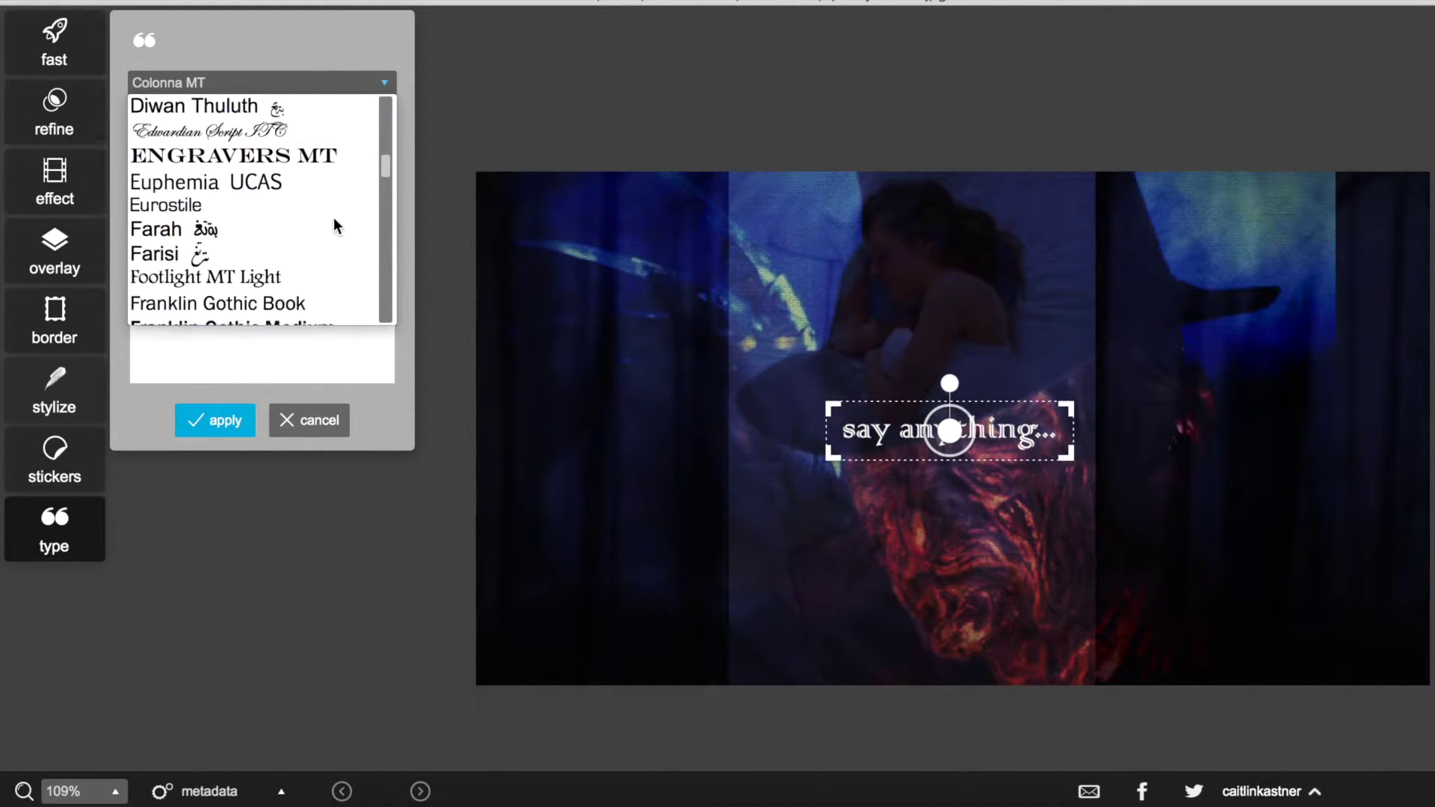
scroll(333, 217, down, 4)
scroll(334, 217, up, 1)
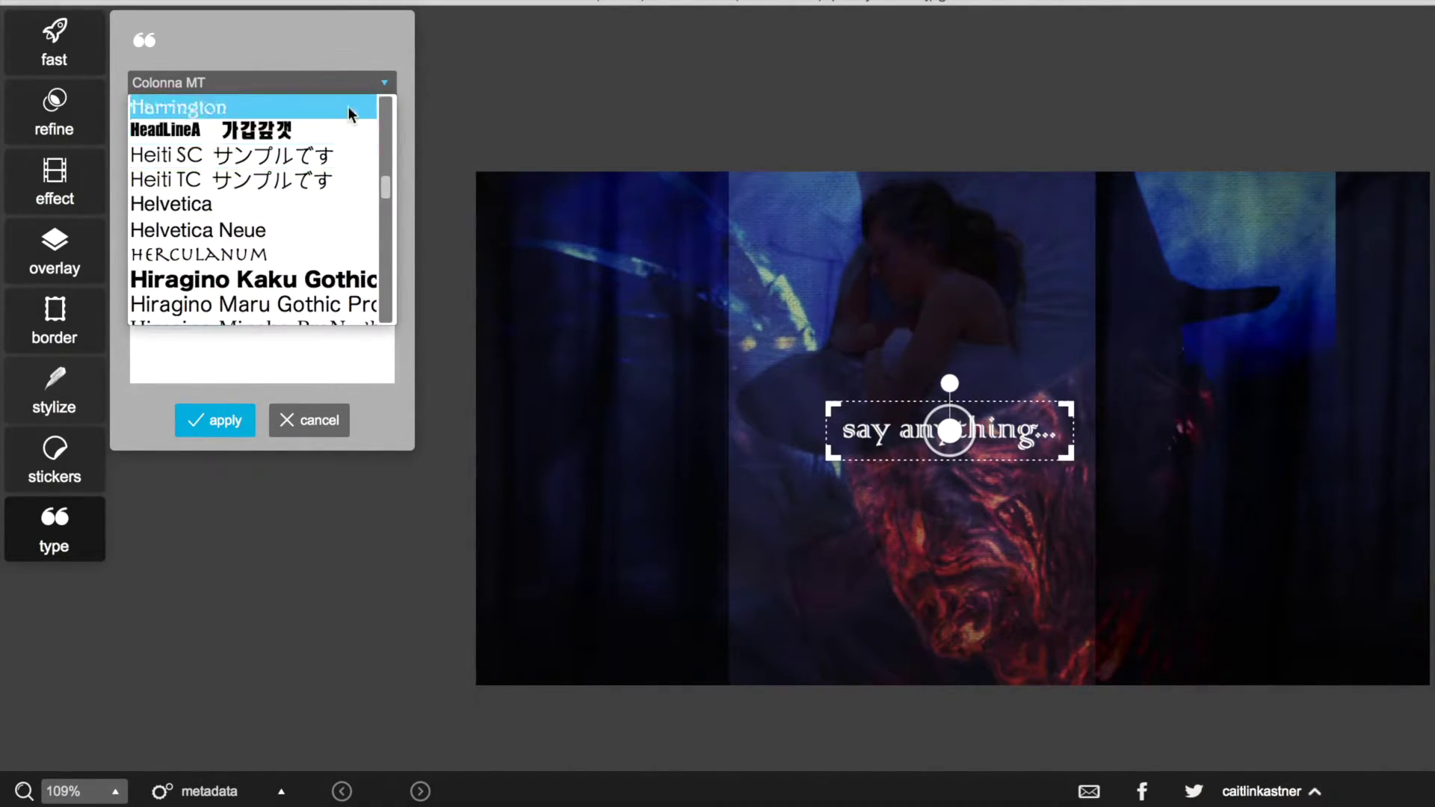
click(314, 106)
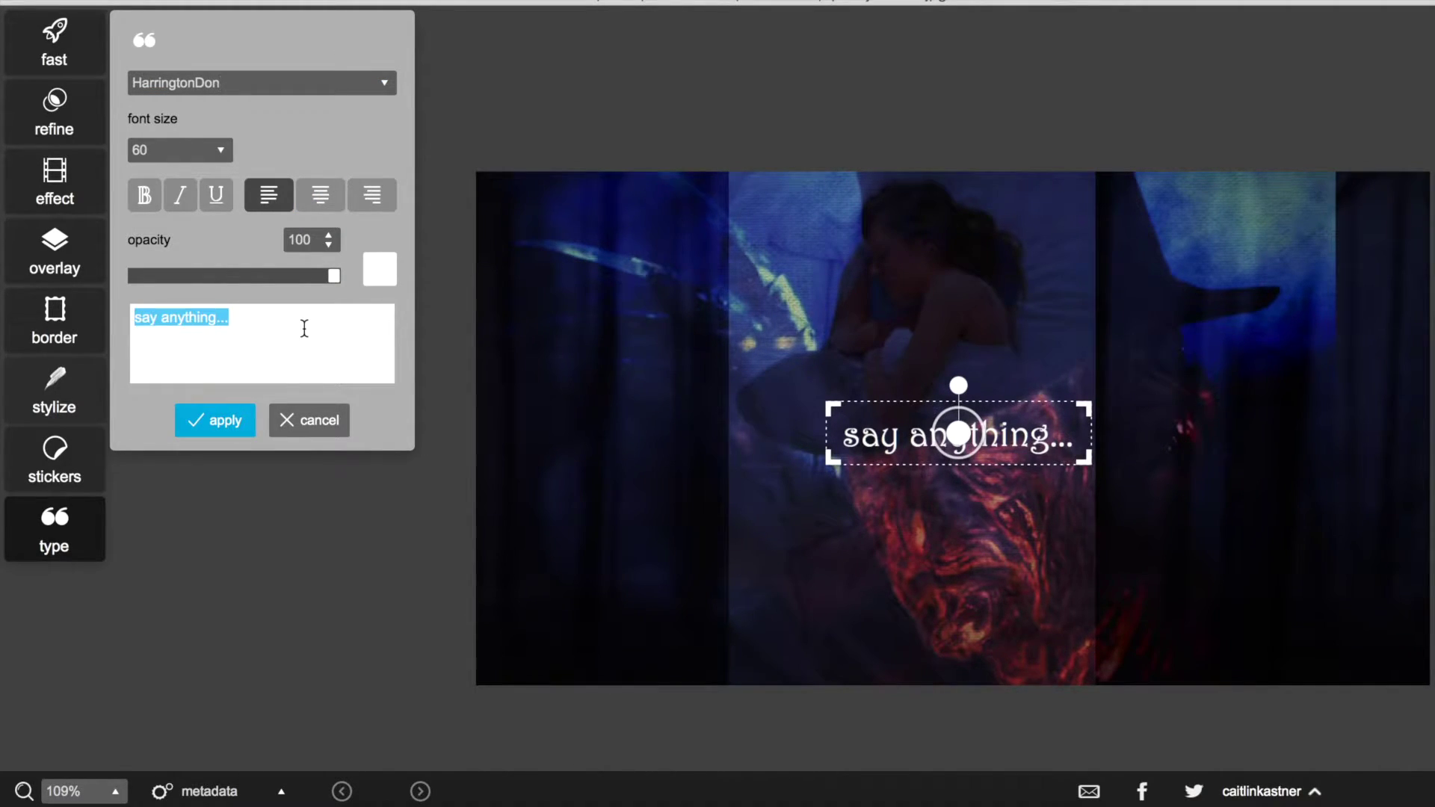
click(340, 84)
Replace the placeholder text with the caption "Don't Fall Asleep!"
triple_click(308, 320)
text(D)
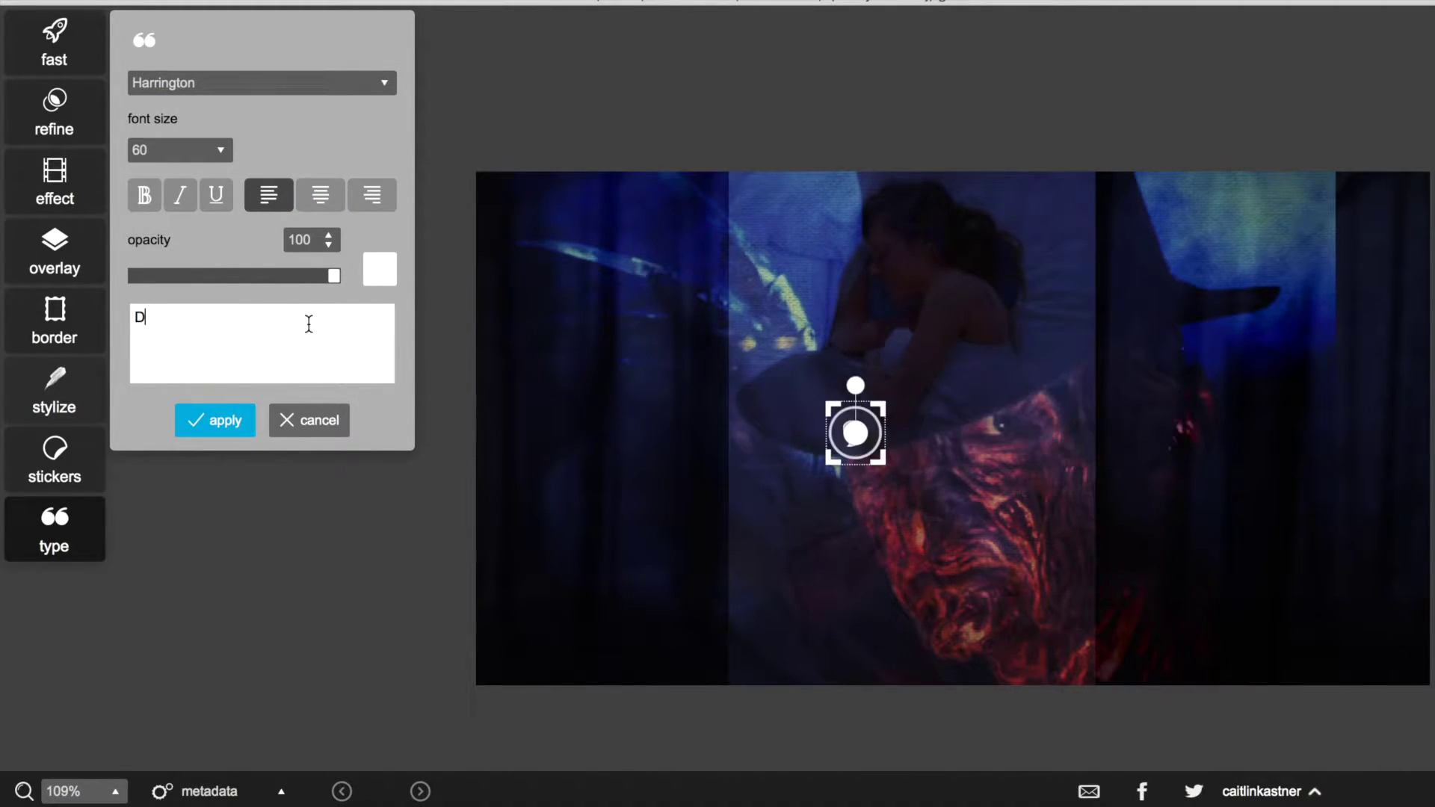
text(on't Fall AS)
key(BackSpace)
text(sleep)
key(BackSpace)
key(BackSpace)
key(BackSpace)
key(BackSpace)
key(BackSpace)
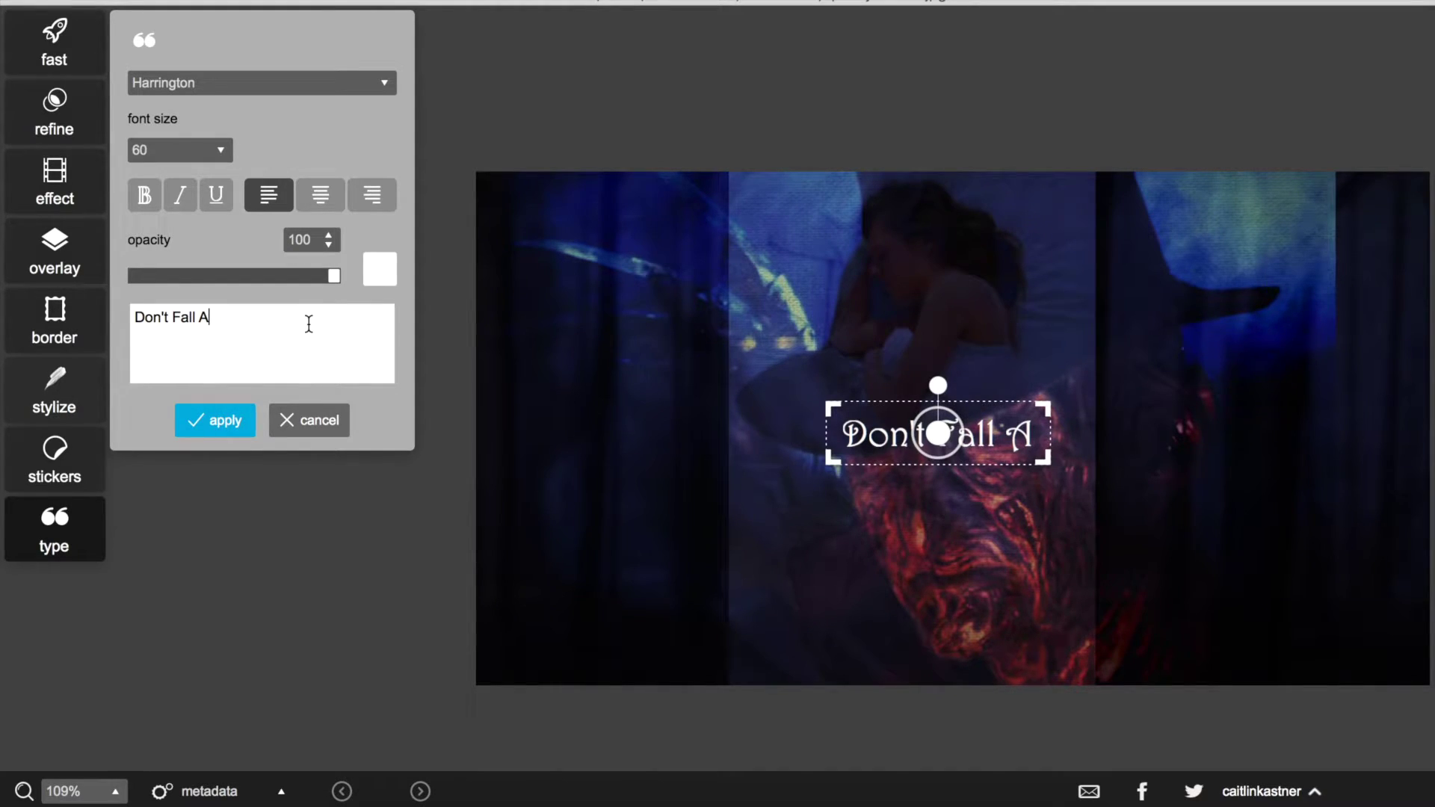
text(sleep!)
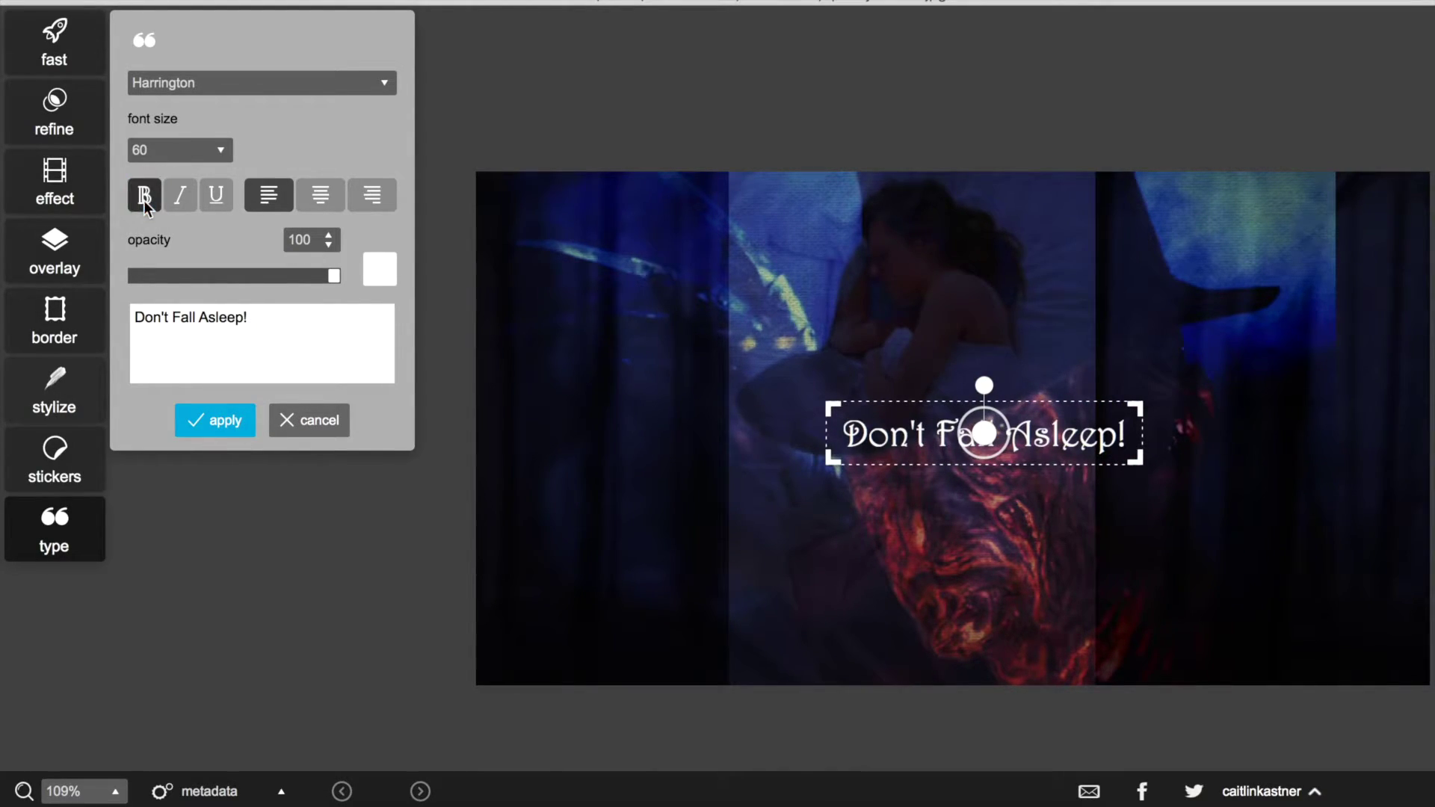
Try italic, underlined and centred formatting on the caption
click(180, 195)
click(216, 195)
click(320, 195)
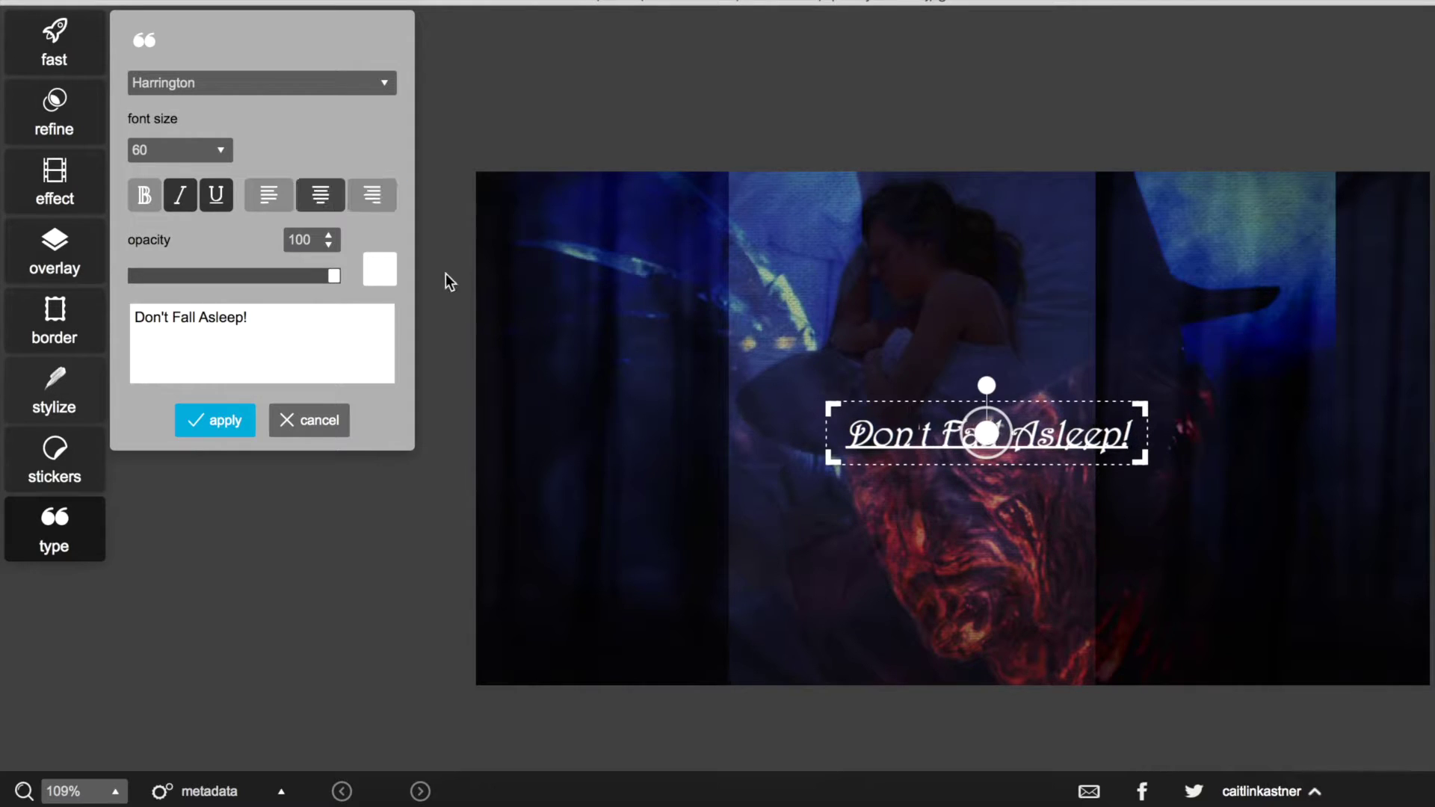
Make the caption read "Don't Fall Asleep" at font size 63, tilted upward over the forest on the image's left side, and apply it
click(215, 420)
click(54, 542)
text(Don't Fall Asleep)
drag(830, 461, 706, 486)
drag(917, 400, 619, 429)
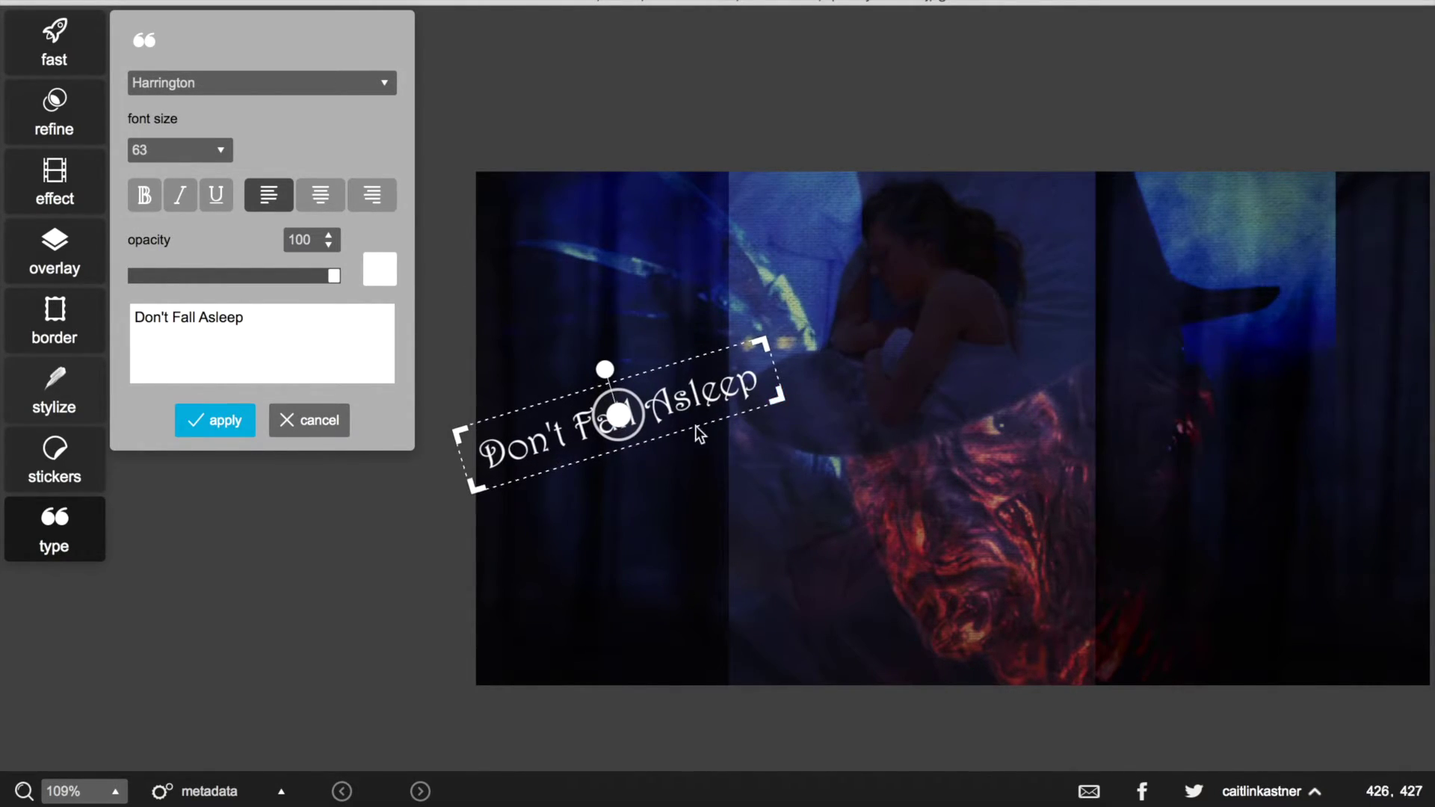
click(518, 531)
Add a second text element in Curlz MT with the artist's signature on one line and 2016 below it
click(54, 531)
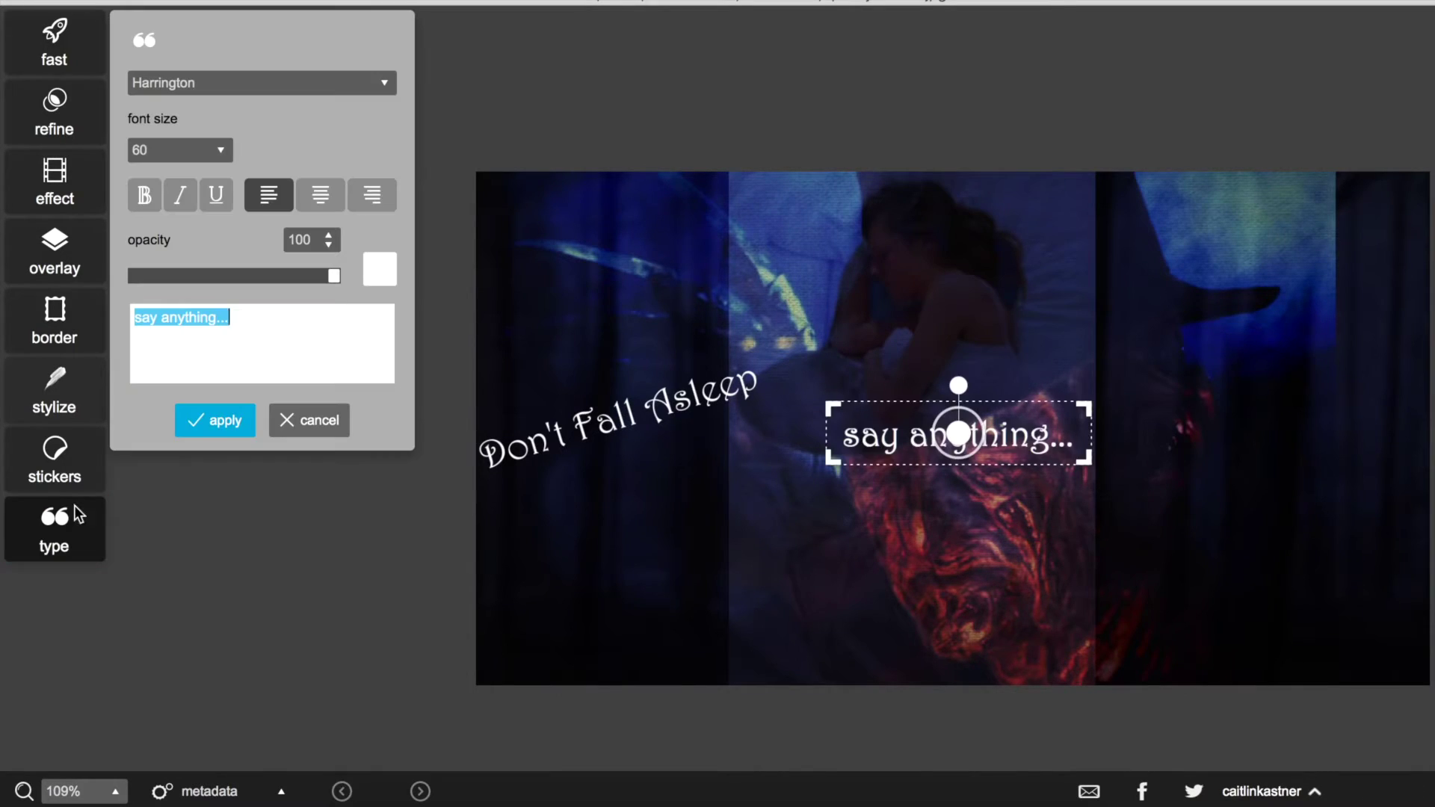
text(K)
key(BackSpace)
click(384, 82)
scroll(317, 263, down, 6)
scroll(317, 261, down, 10)
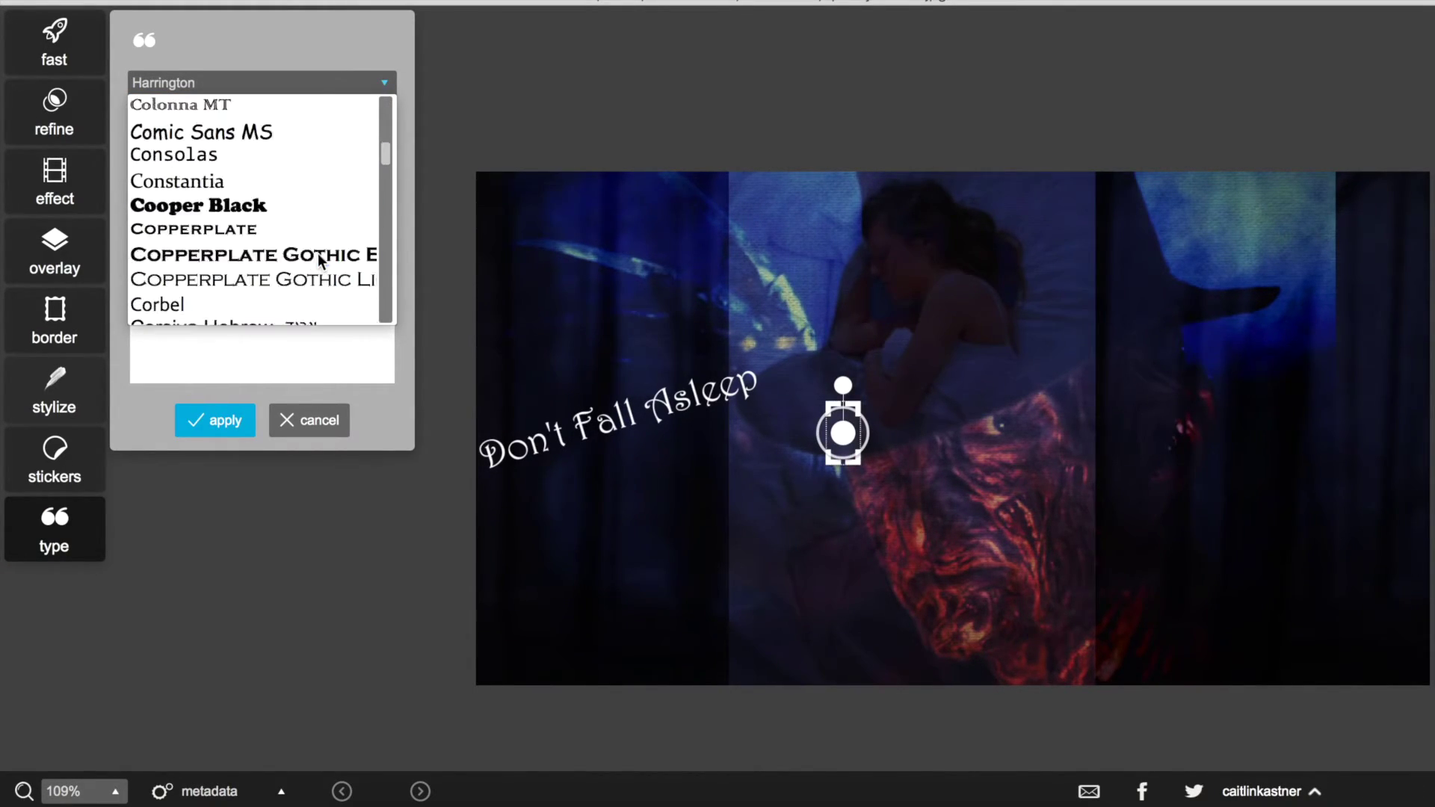
click(317, 280)
click(320, 327)
text(KAT)
key(Return)
text(2016)
Set the signature text to size 24, centre-align it, and apply it in the lower-left corner of the image
click(226, 151)
click(169, 321)
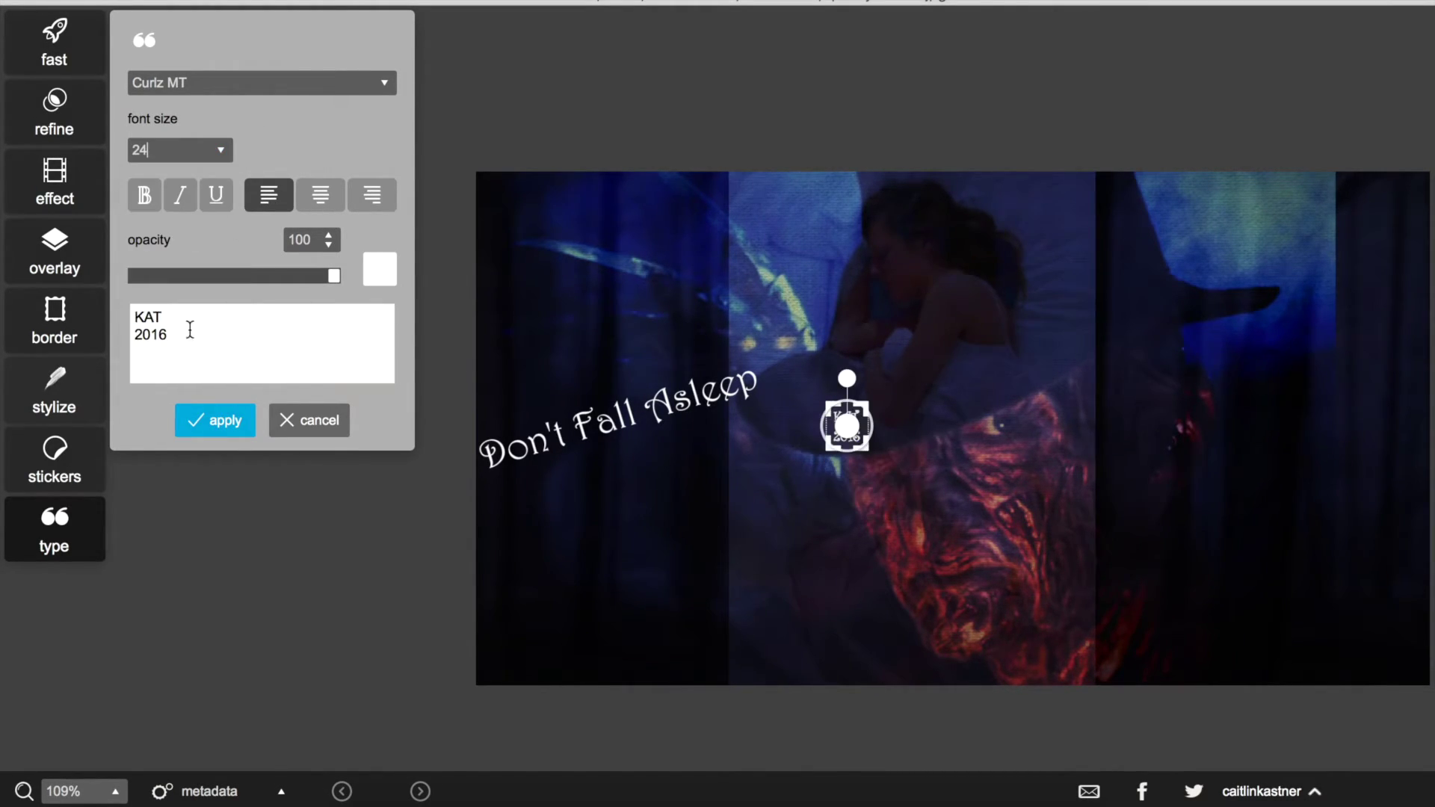
click(323, 195)
drag(847, 426, 500, 657)
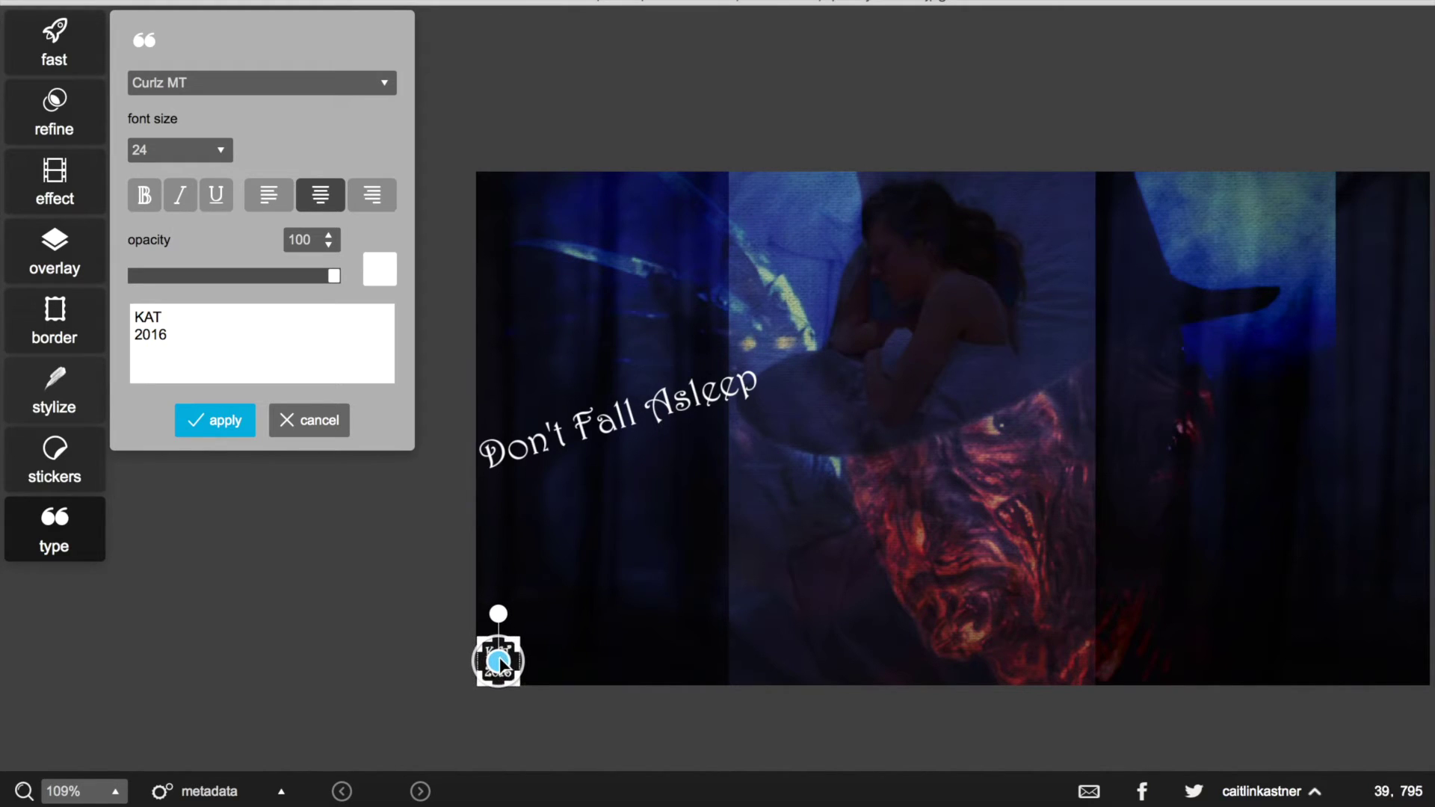
click(215, 420)
Start saving the finished composite as a JPEG in Documents, with a file name beginning "Dont_fall"
scroll(689, 460, up, 3)
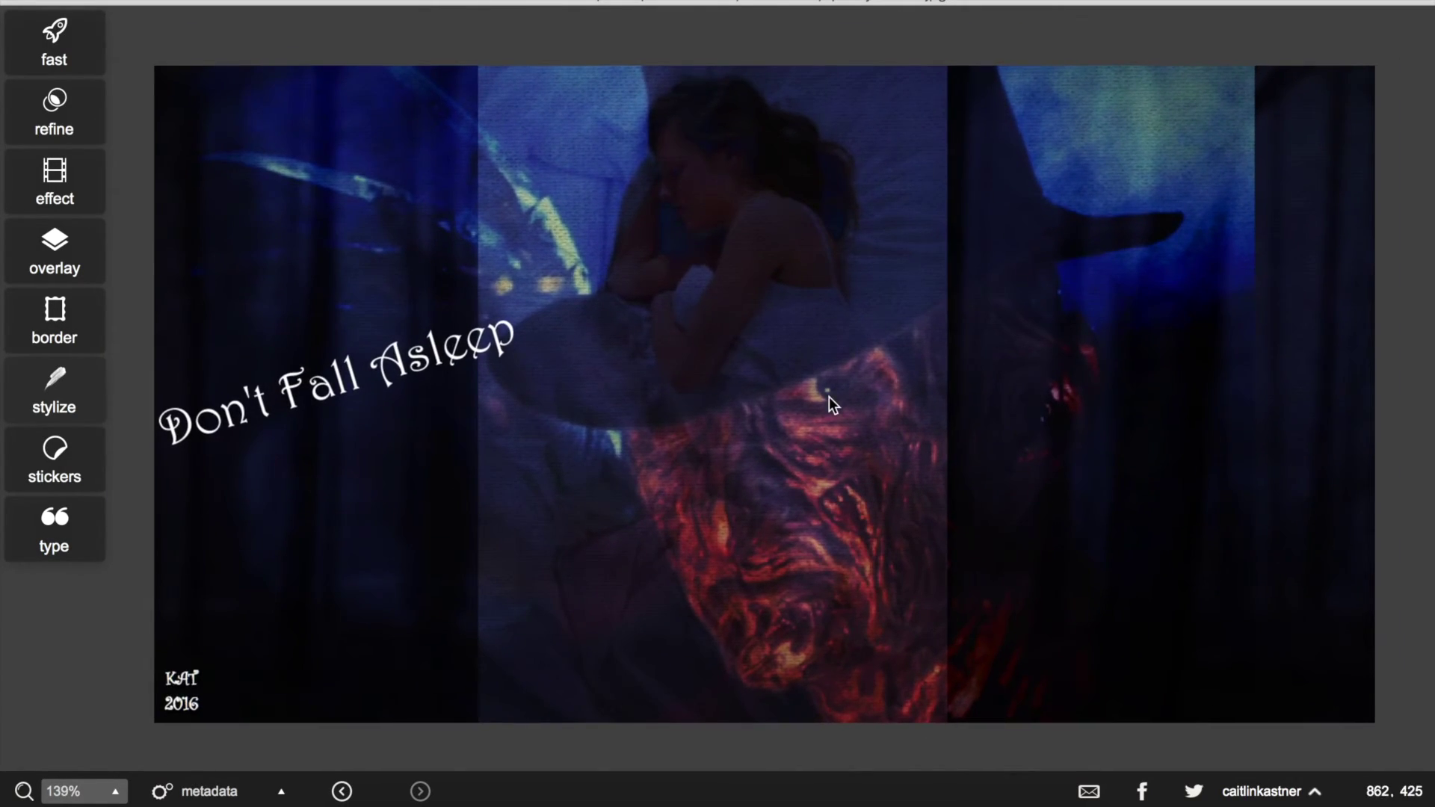
click(240, 1)
mouse_move(196, 2)
click(258, 57)
text(Dont_fall)
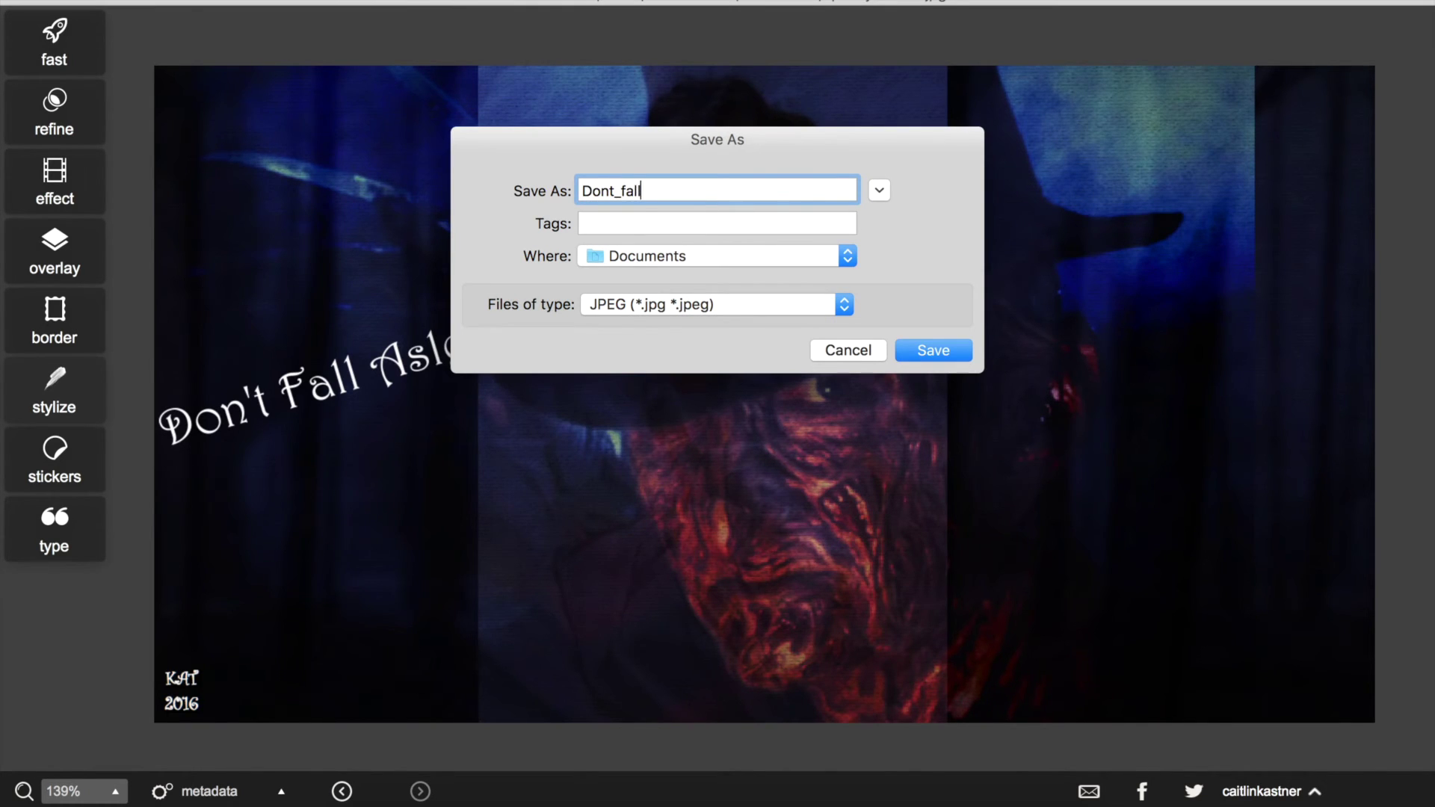